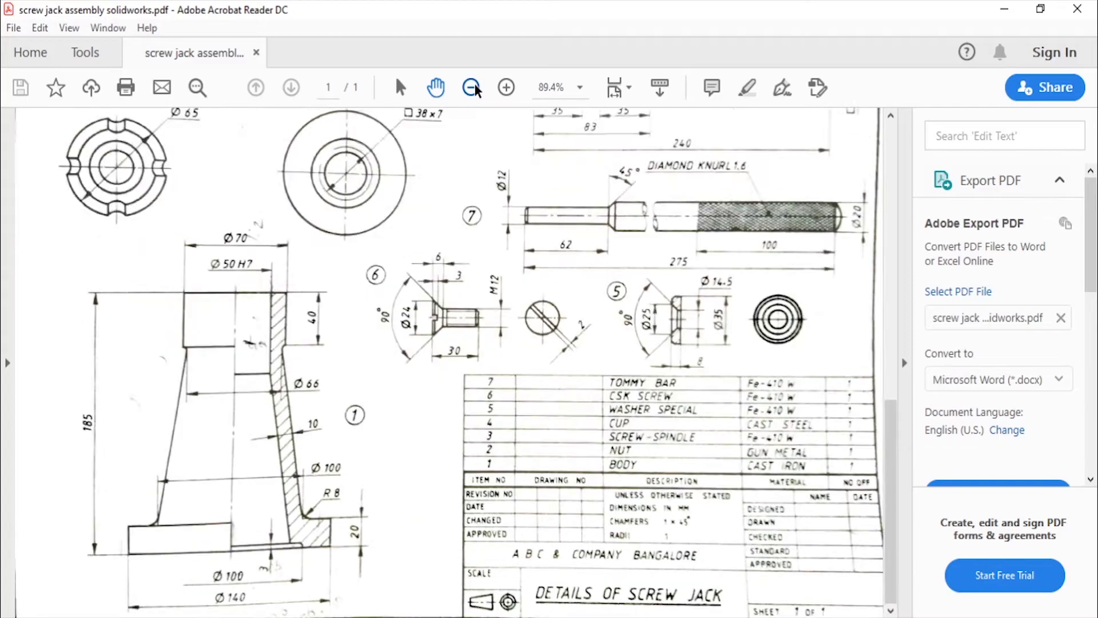
- Switch from the screw jack PDF drawing to SOLIDWORKS and create a new assembly document
scroll(497, 370, "up", 2)
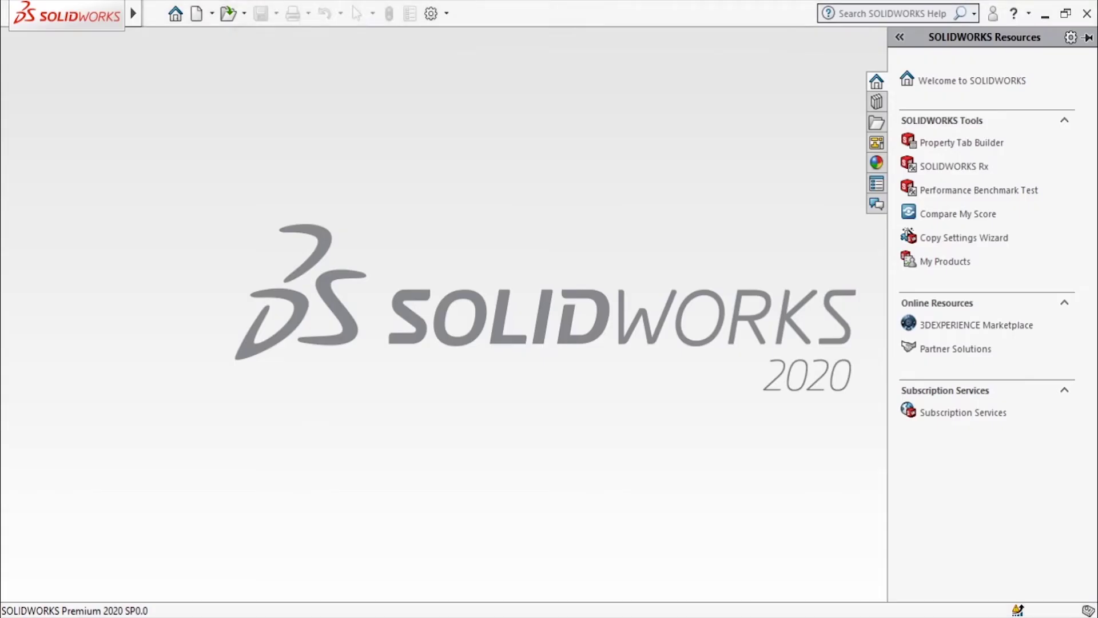
left_click(154, 13)
left_click(162, 39)
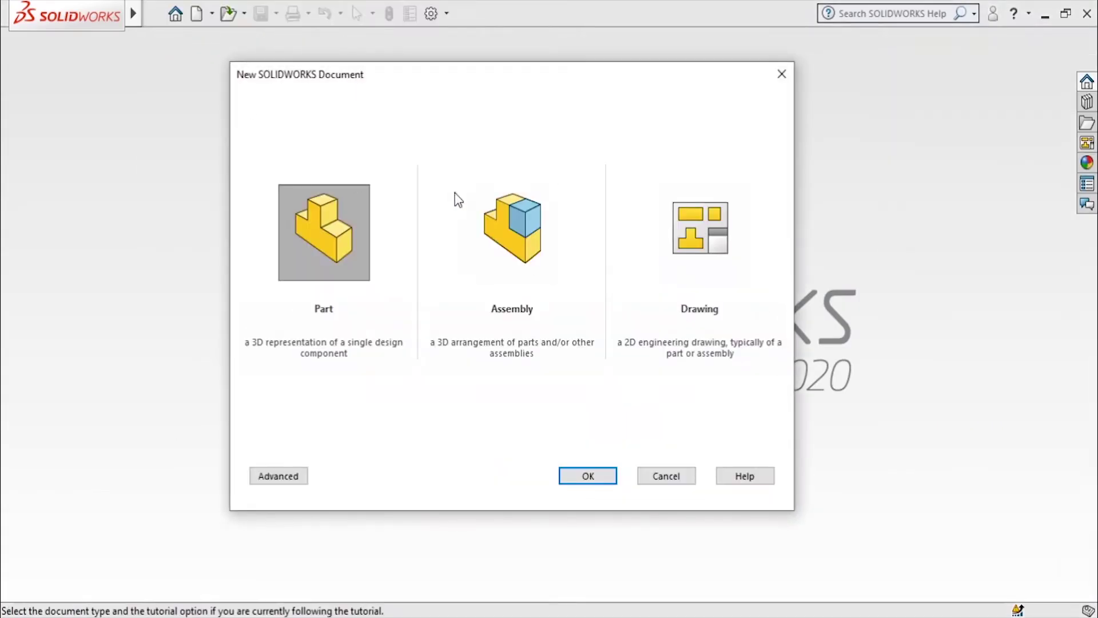
left_click(521, 221)
left_click(597, 476)
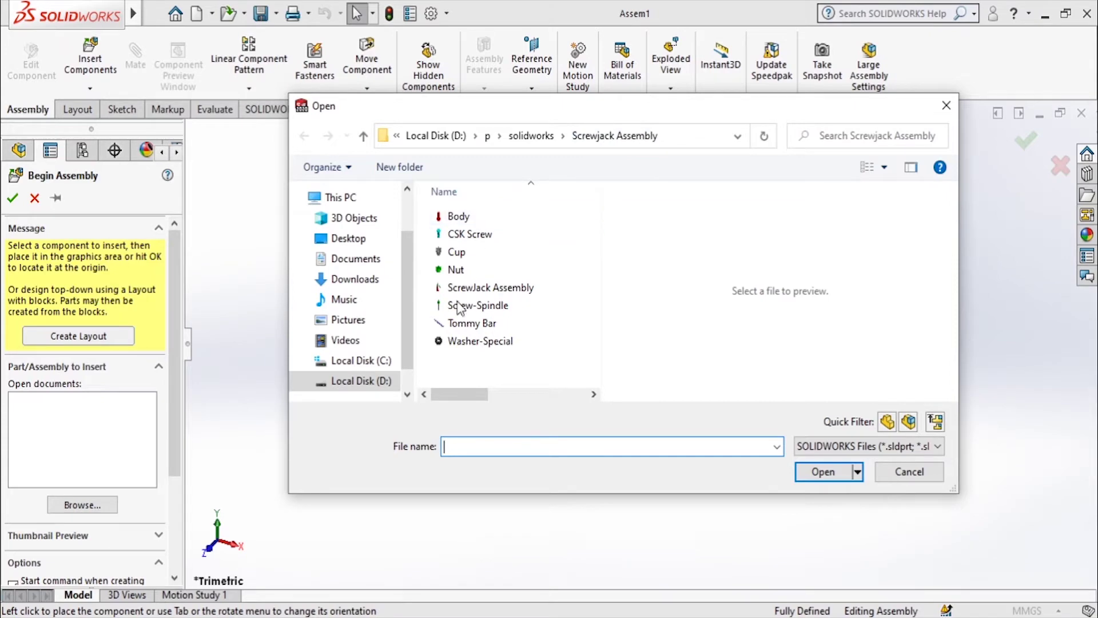
- Insert the Body part from the Screwjack Assembly folder as the first component, placed at the assembly origin
left_click(469, 221)
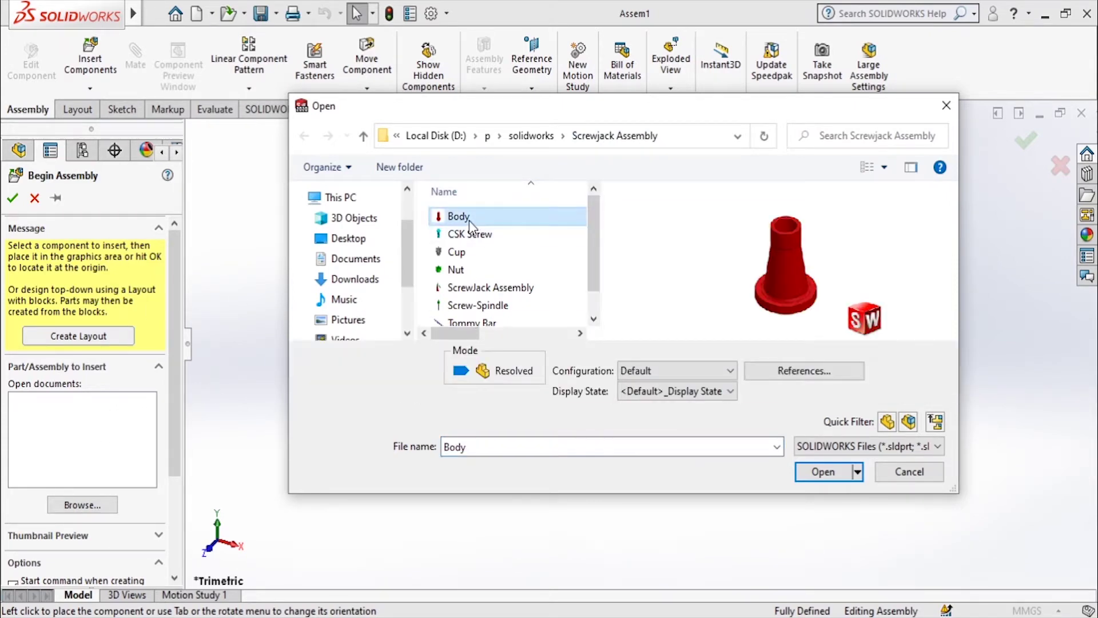
left_click(823, 471)
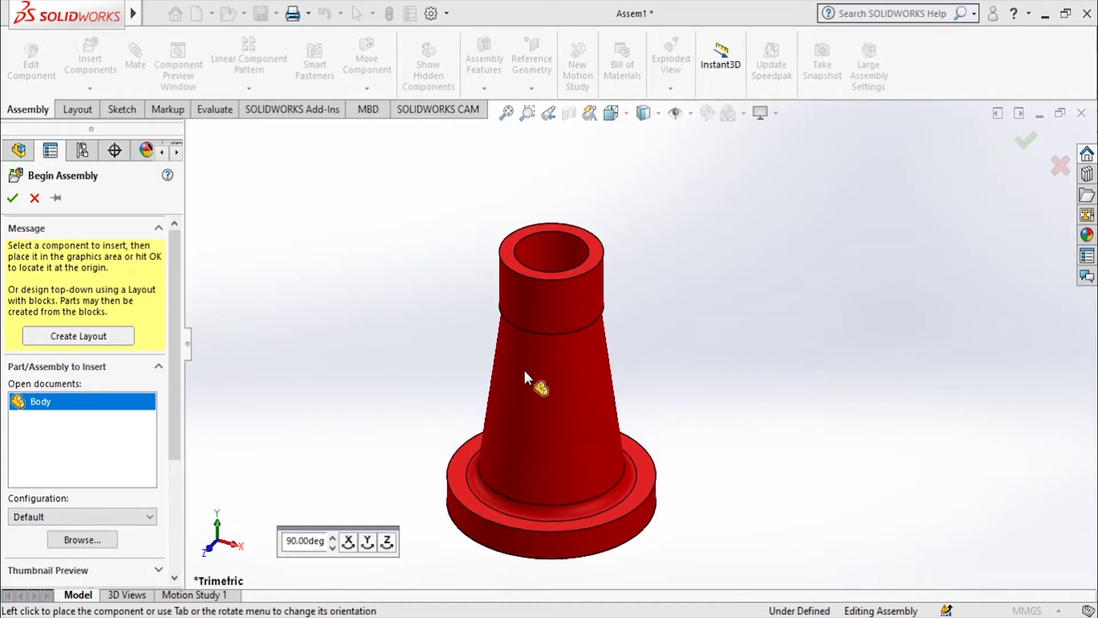
left_click(14, 199)
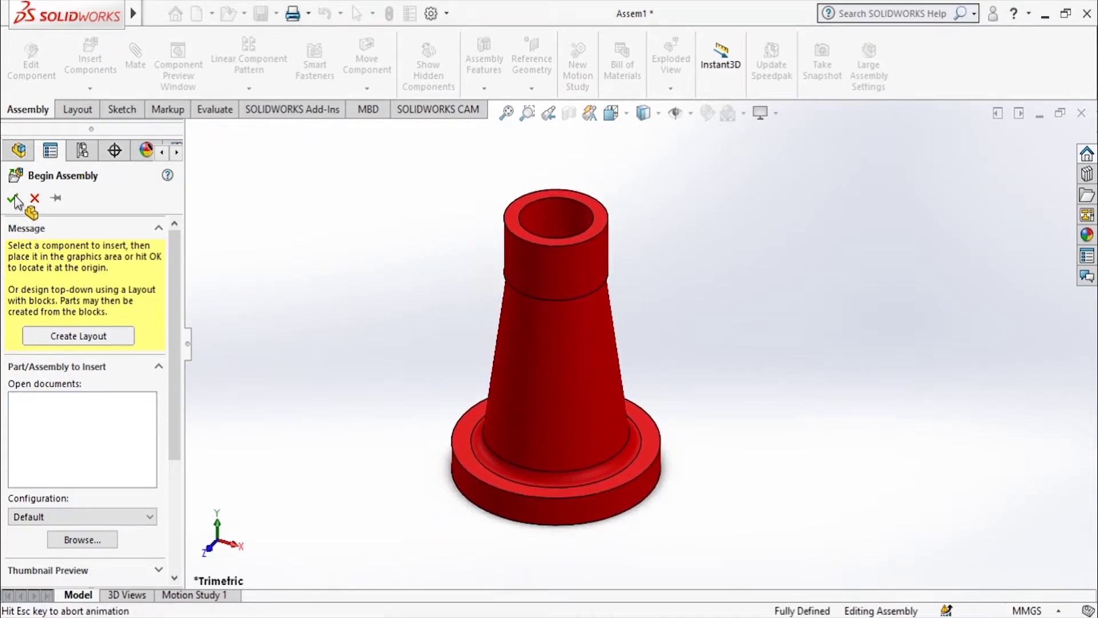
- Float the fixed Body component and move it freely away from its original position, leaving nothing selected
left_click(48, 343)
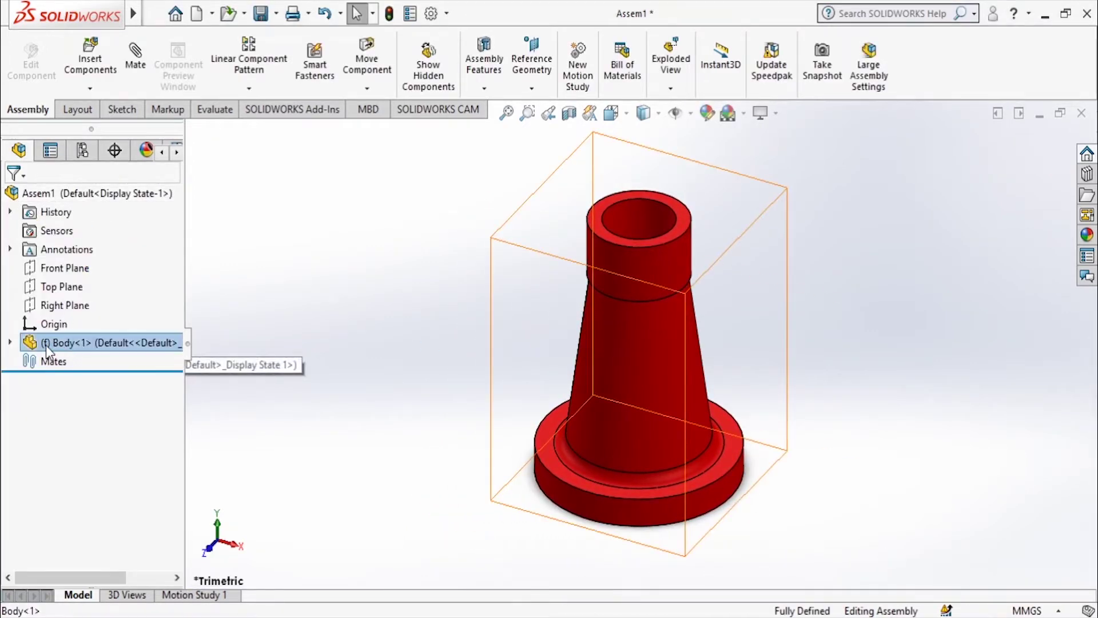
right_click(53, 344)
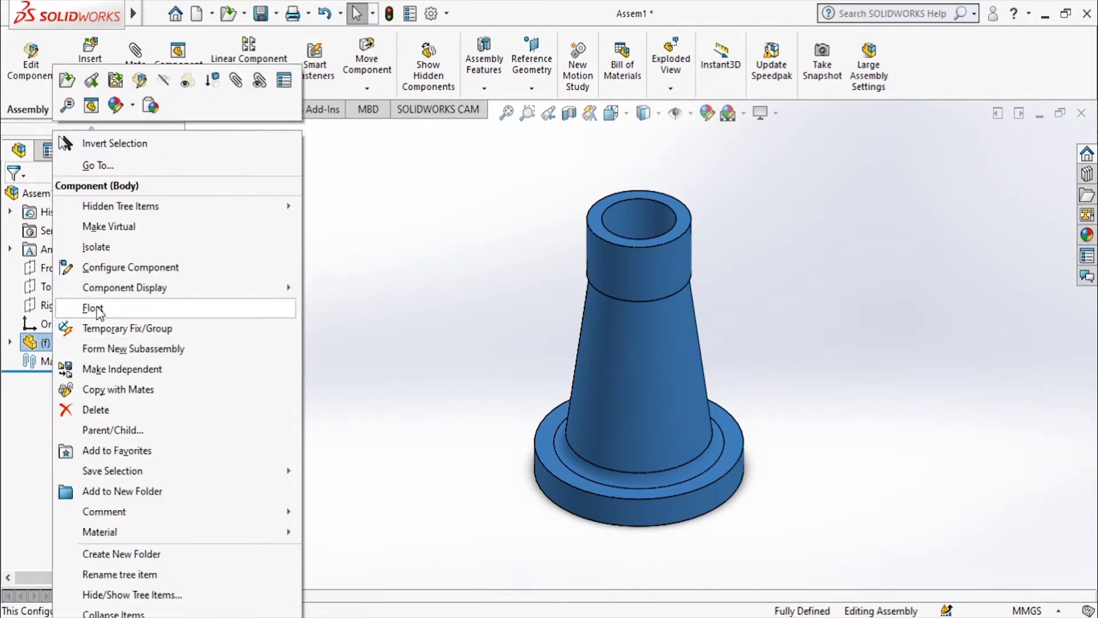
left_click(94, 309)
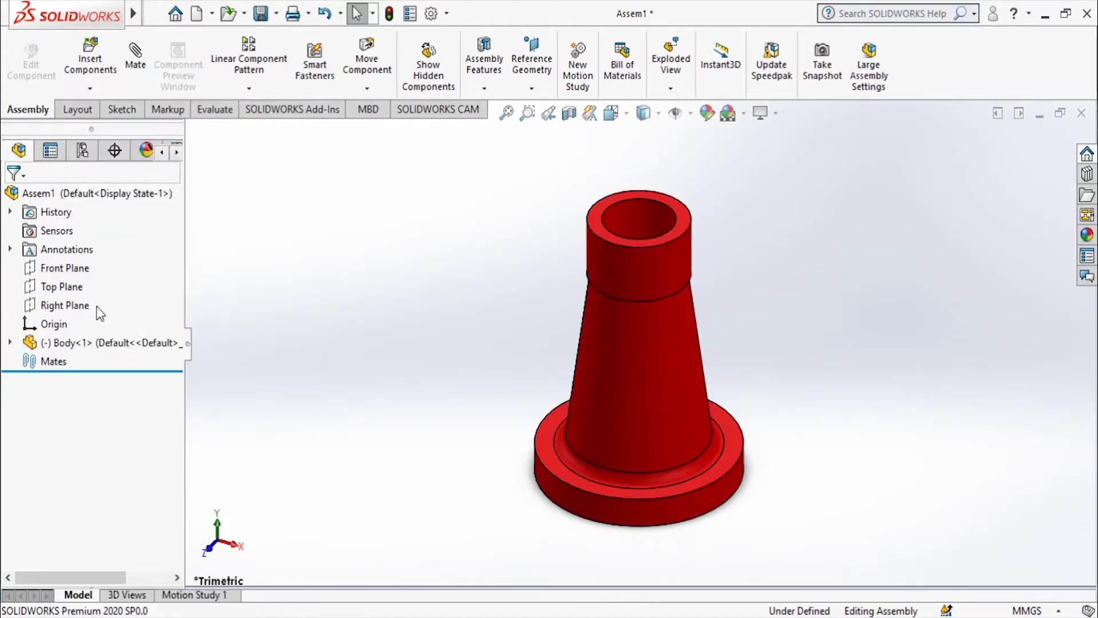
left_click(601, 374)
left_click_drag(644, 268, 575, 352)
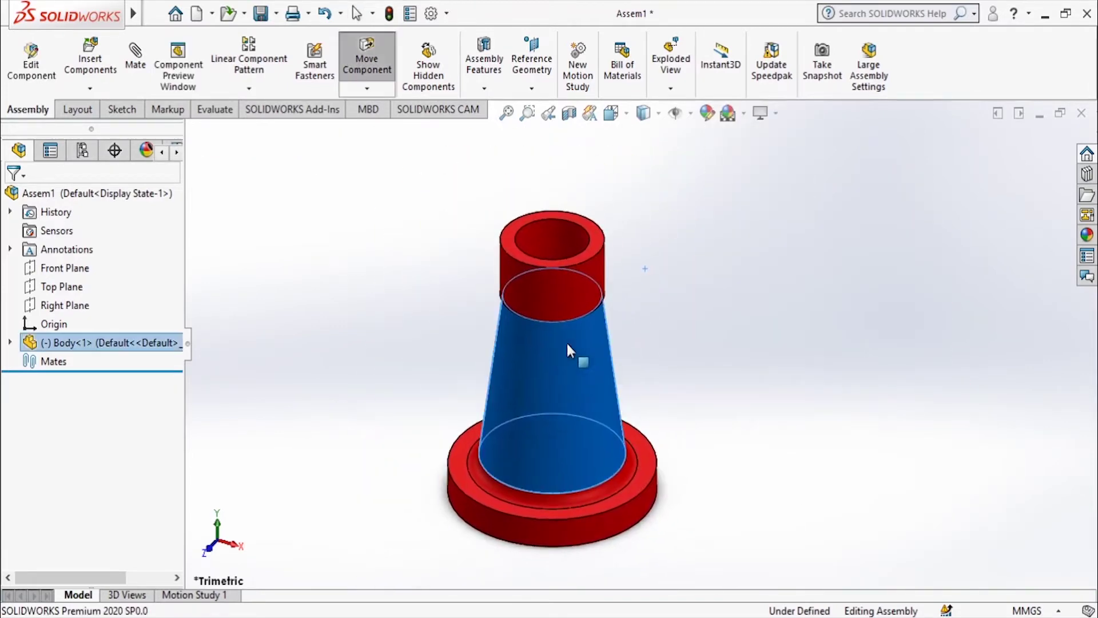
left_click(74, 109)
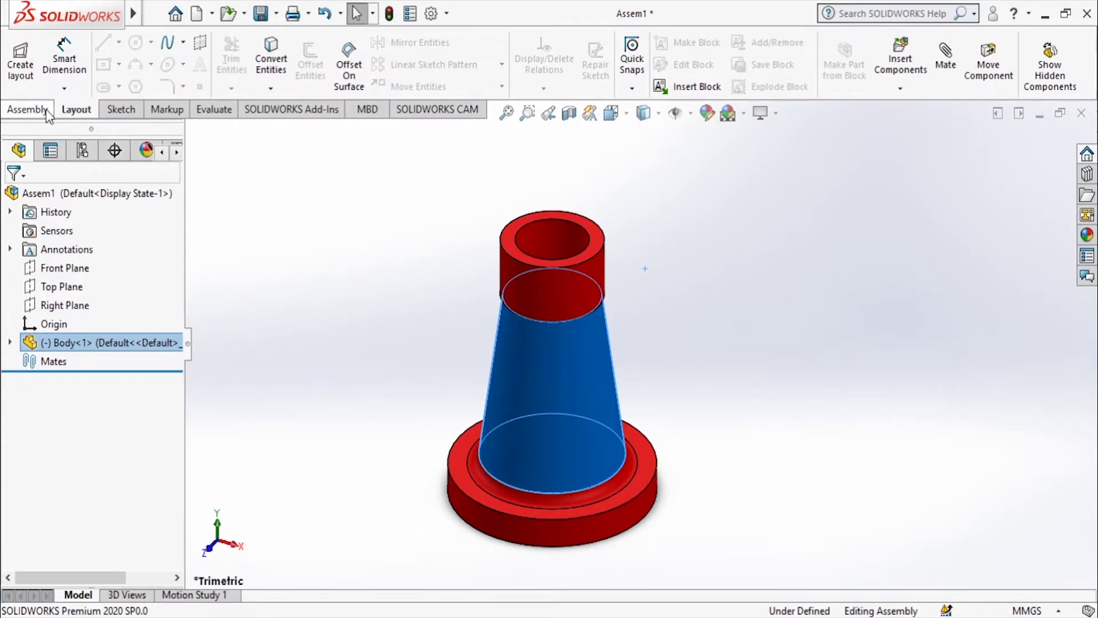
left_click(28, 109)
left_click(231, 300)
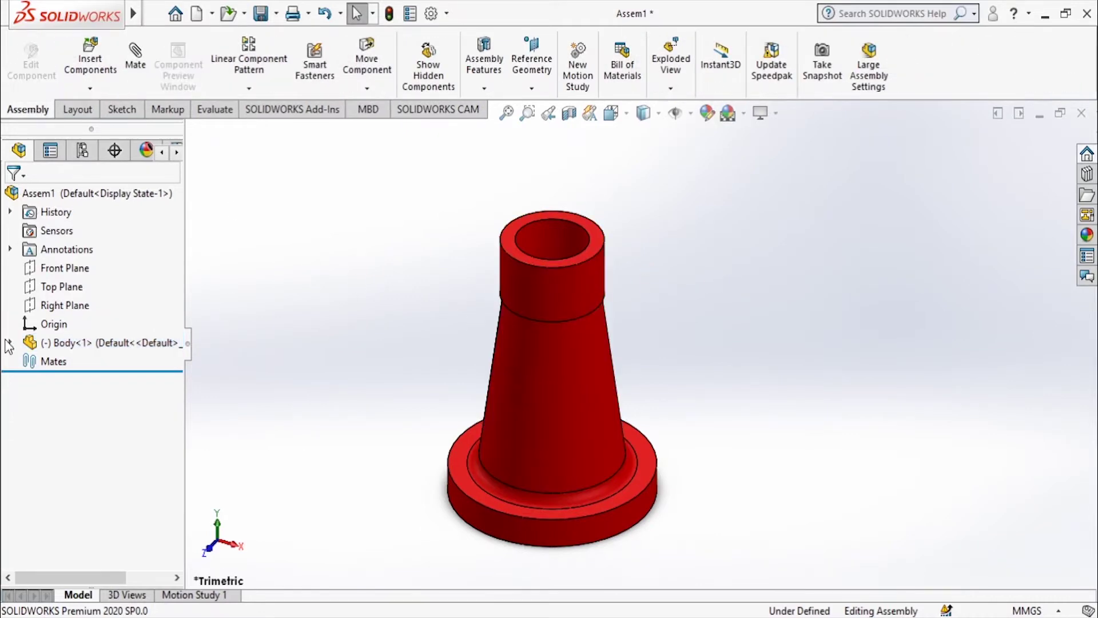
- Examine the assembly's Front, Top and Right planes and the matching reference planes inside the Body component
left_click(64, 268)
left_click(62, 287)
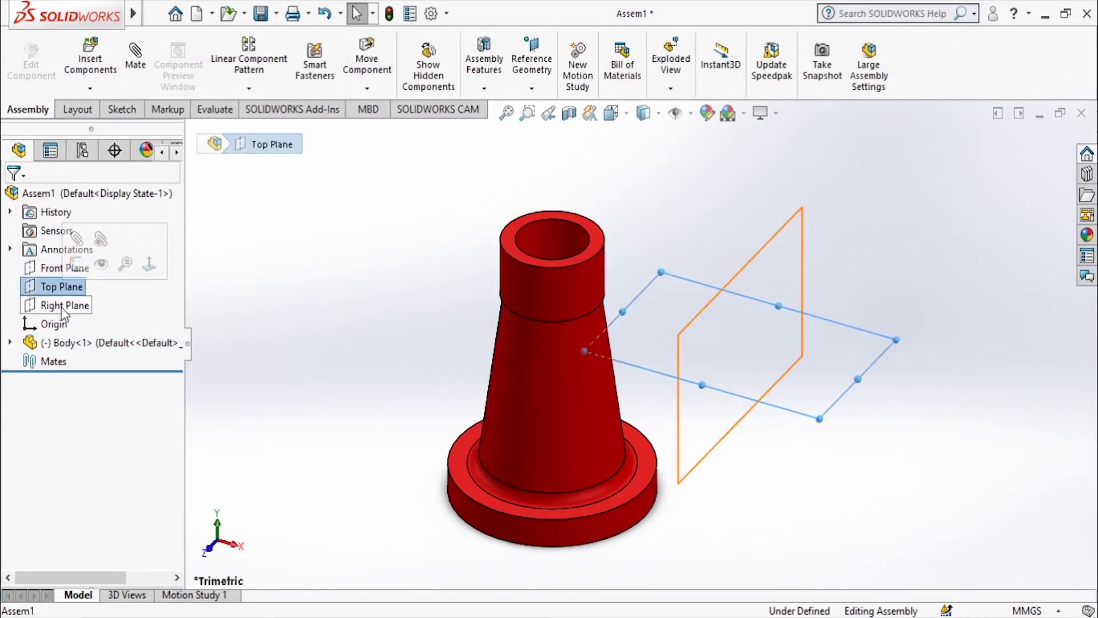
left_click(64, 304)
left_click(11, 343)
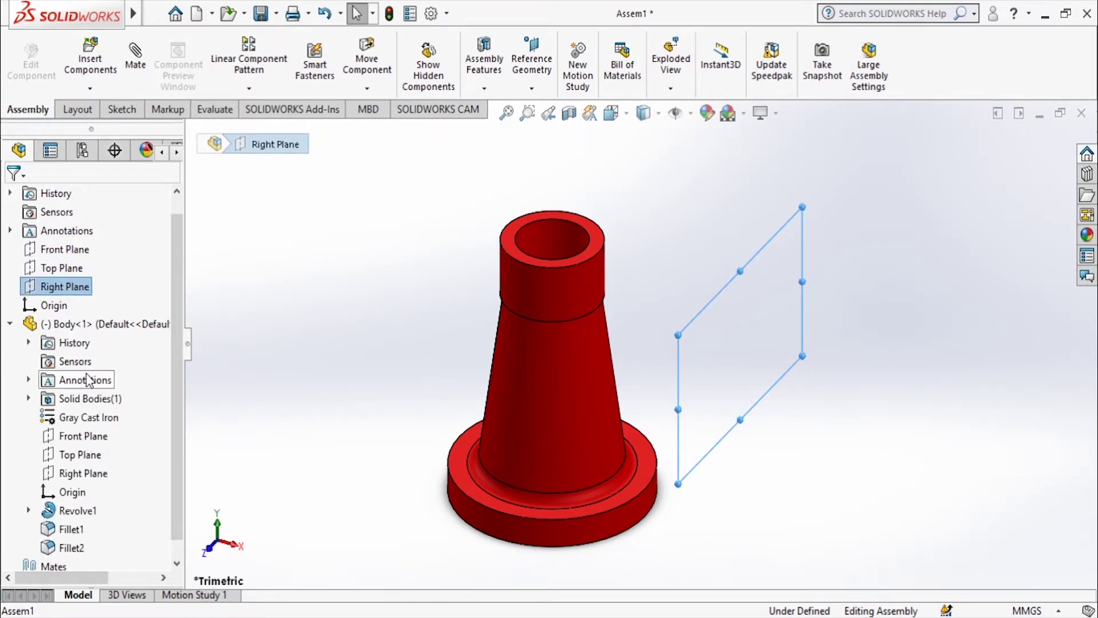
left_click(11, 324)
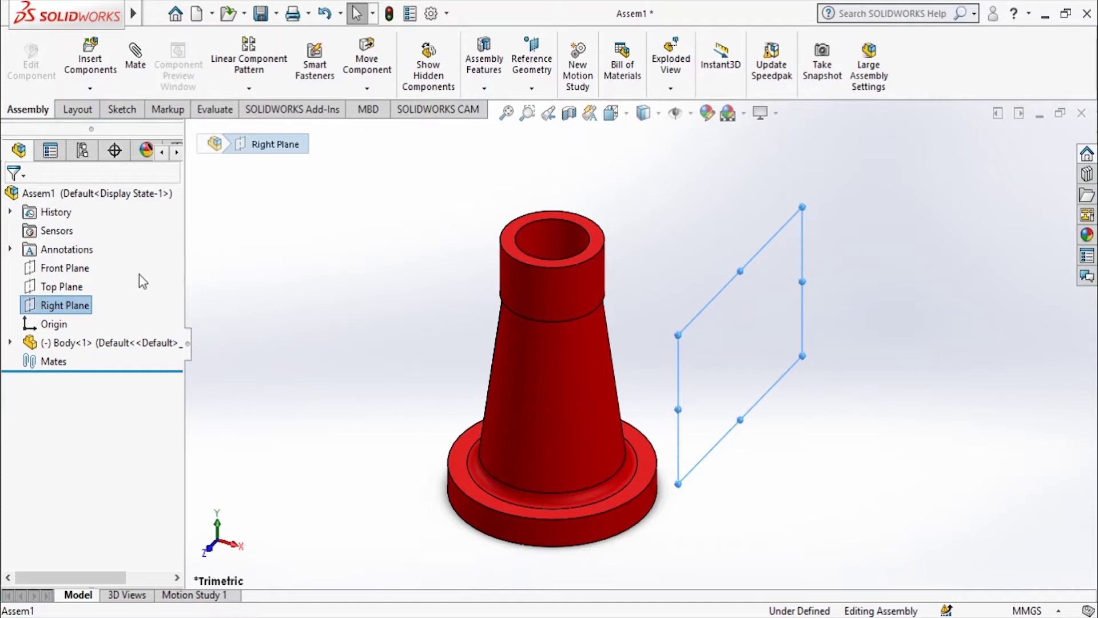
left_click(77, 268)
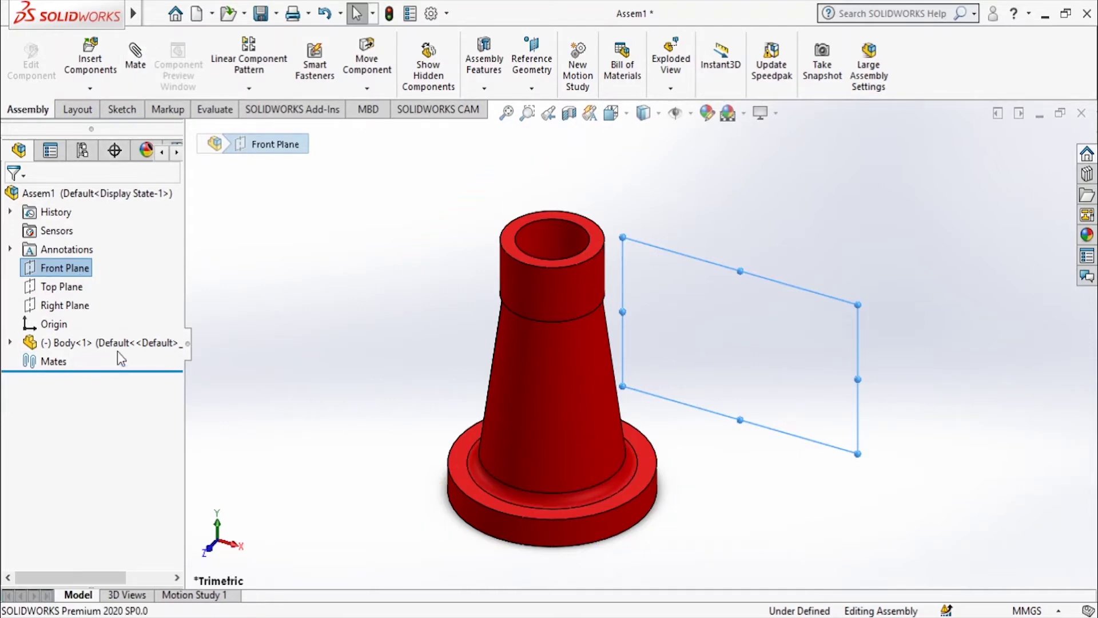
left_click(552, 407)
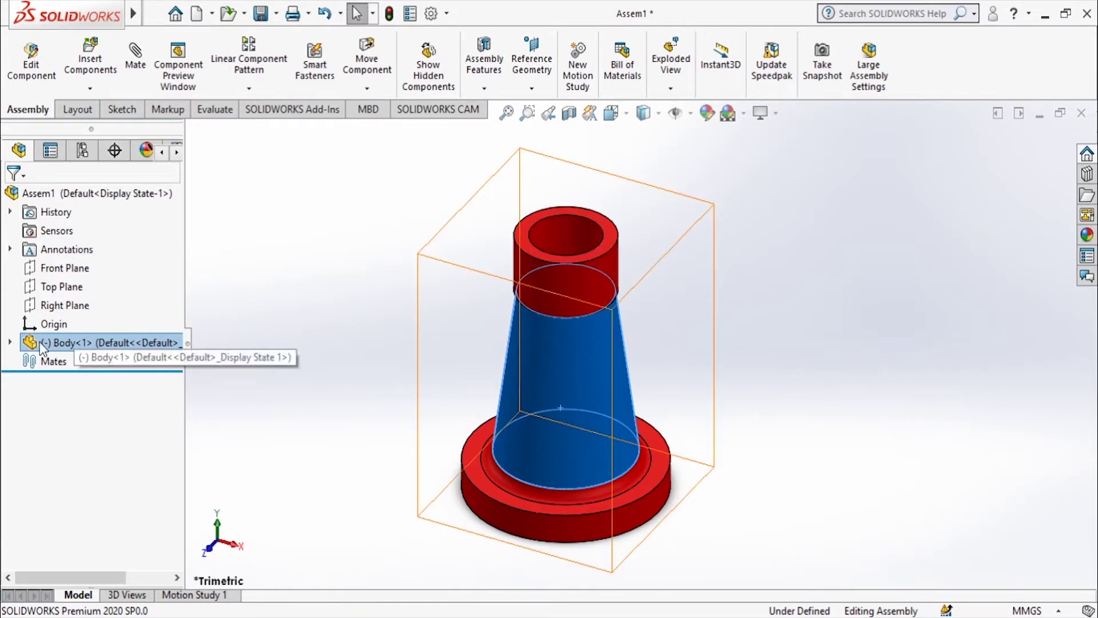
left_click(10, 342)
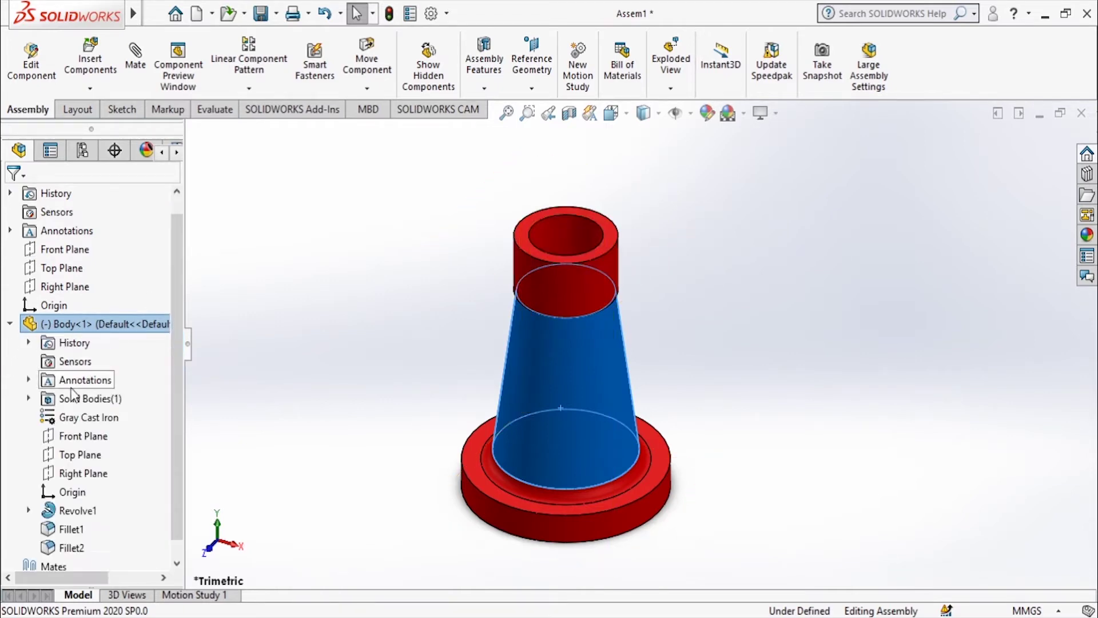
left_click(11, 322)
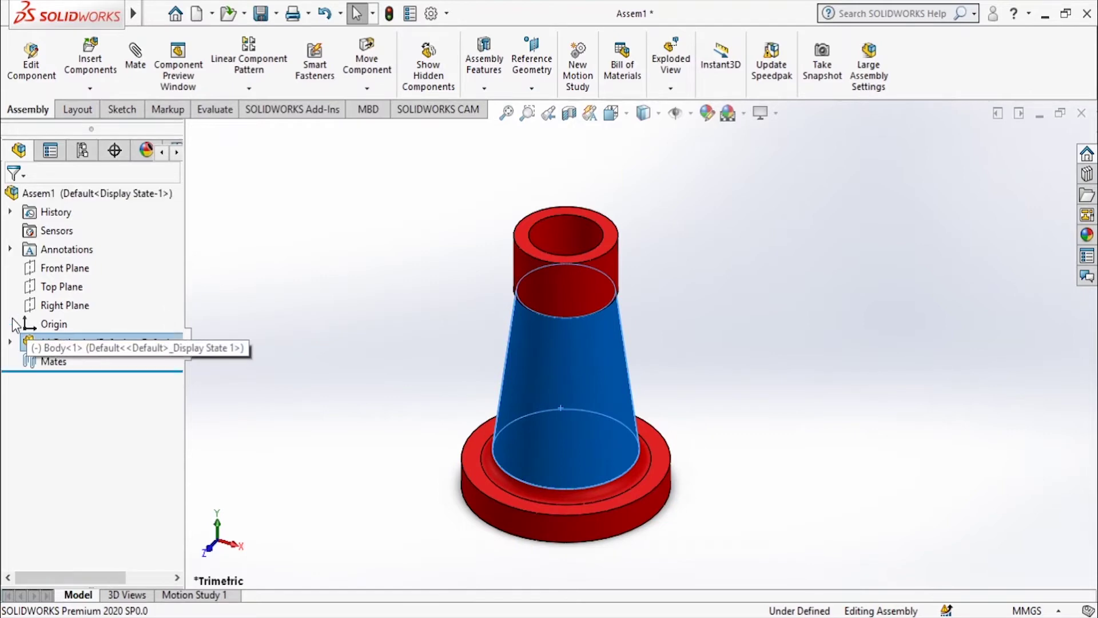
- Start mating without the preselected Body face and add a coincident mate between the assembly's Front Plane and the Body's Front Plane
left_click(132, 51)
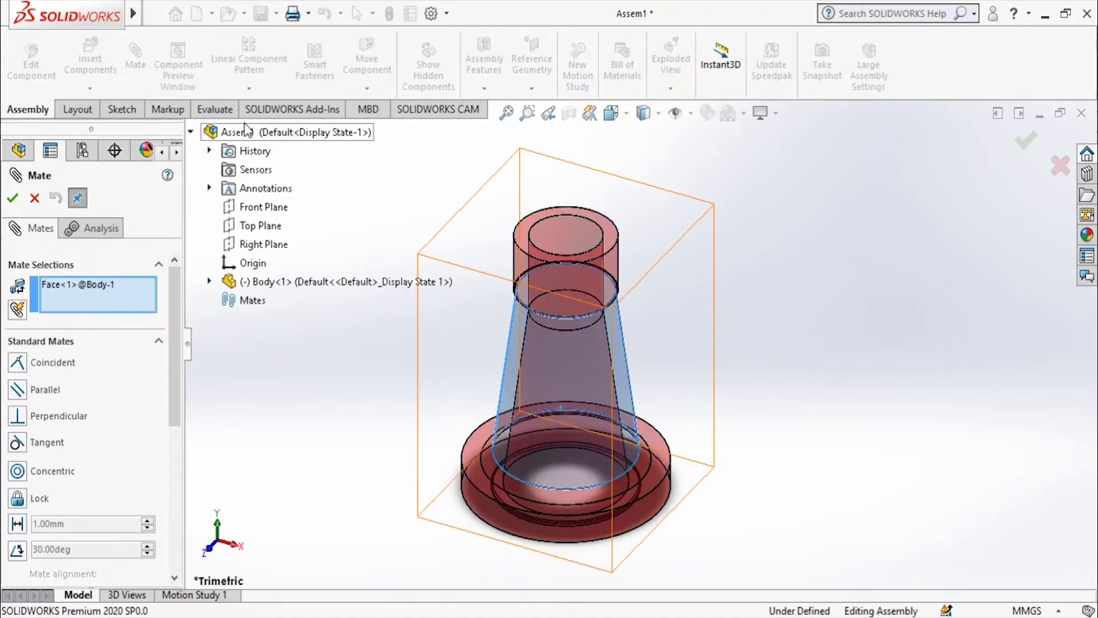
right_click(75, 286)
left_click(95, 291)
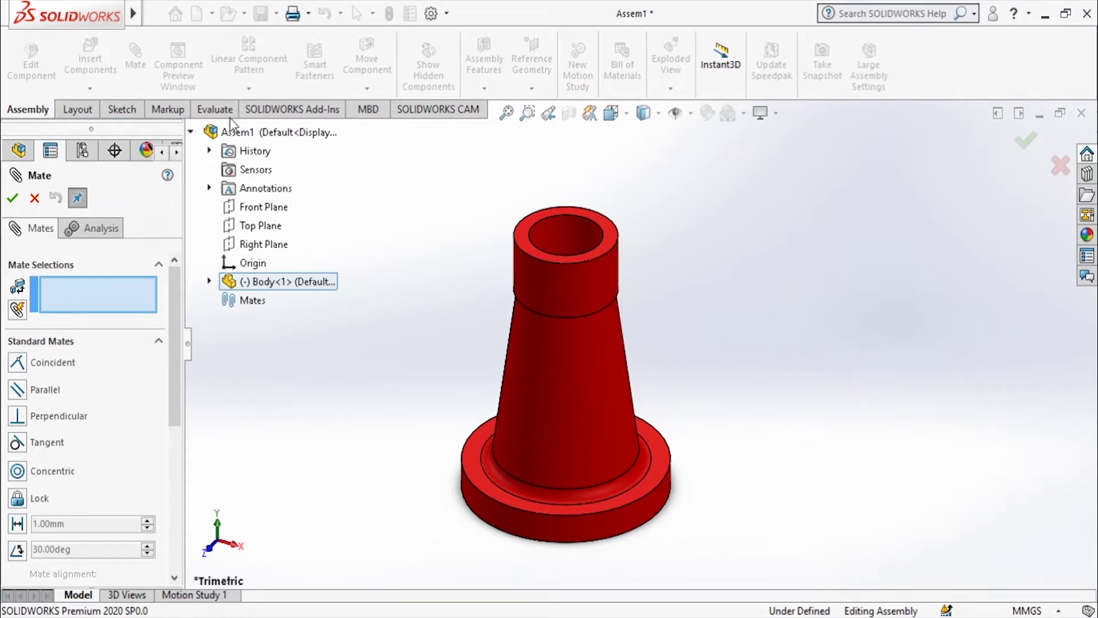
left_click(192, 132)
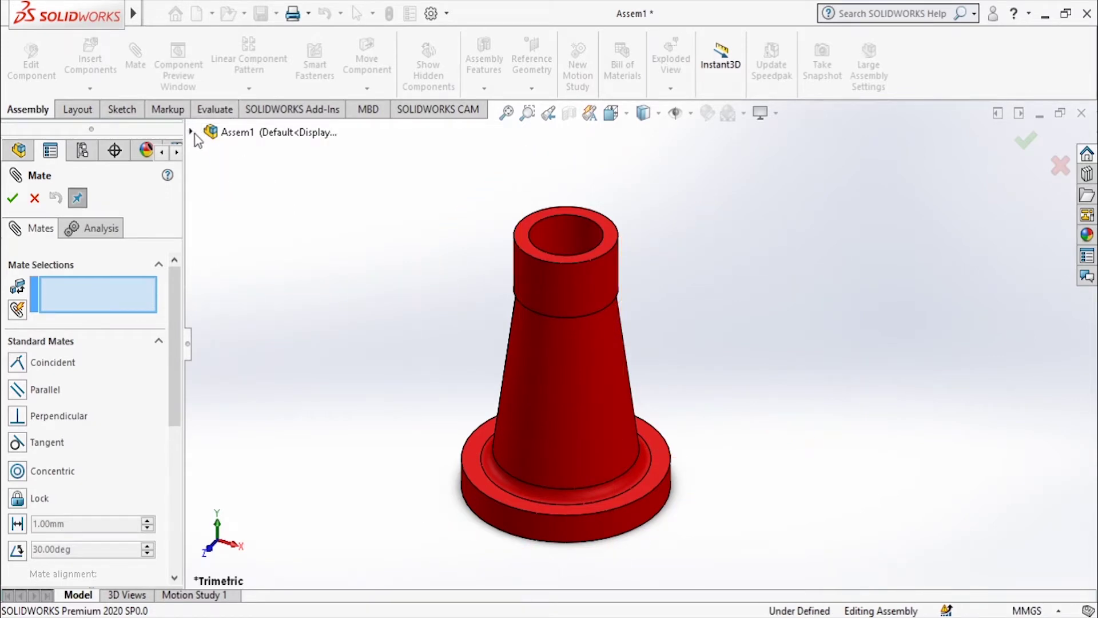
left_click(191, 132)
left_click(245, 211)
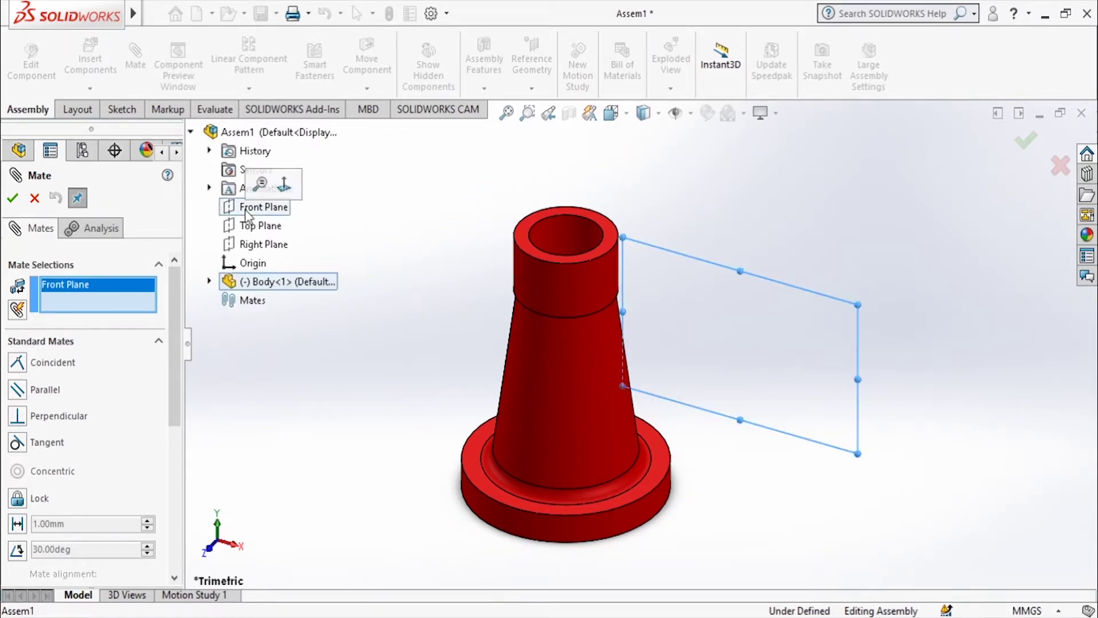
left_click(210, 280)
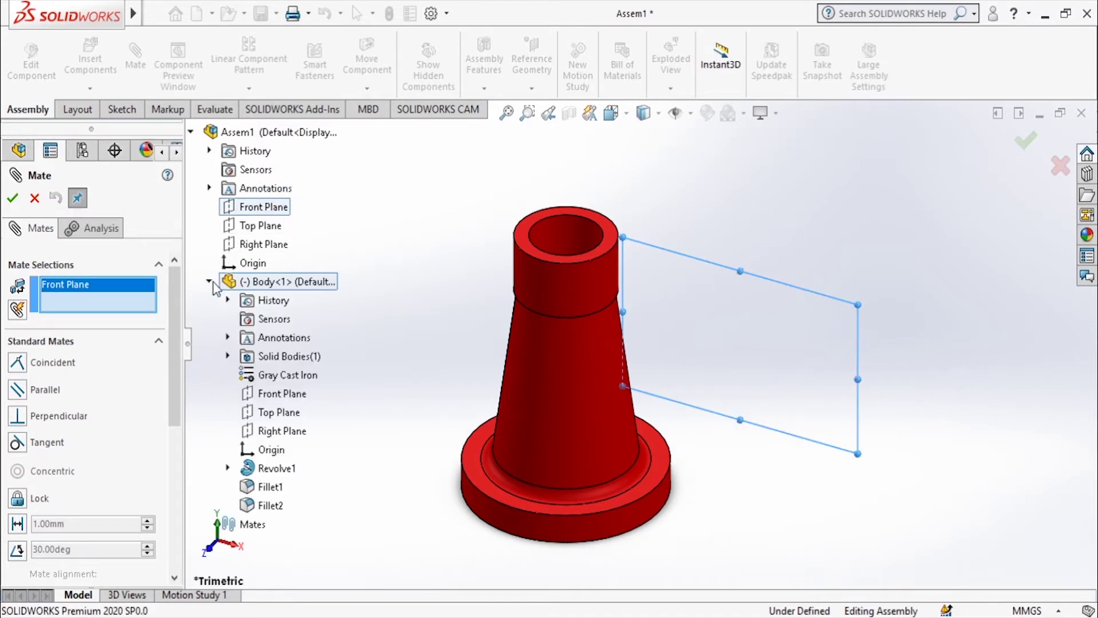
left_click(283, 395)
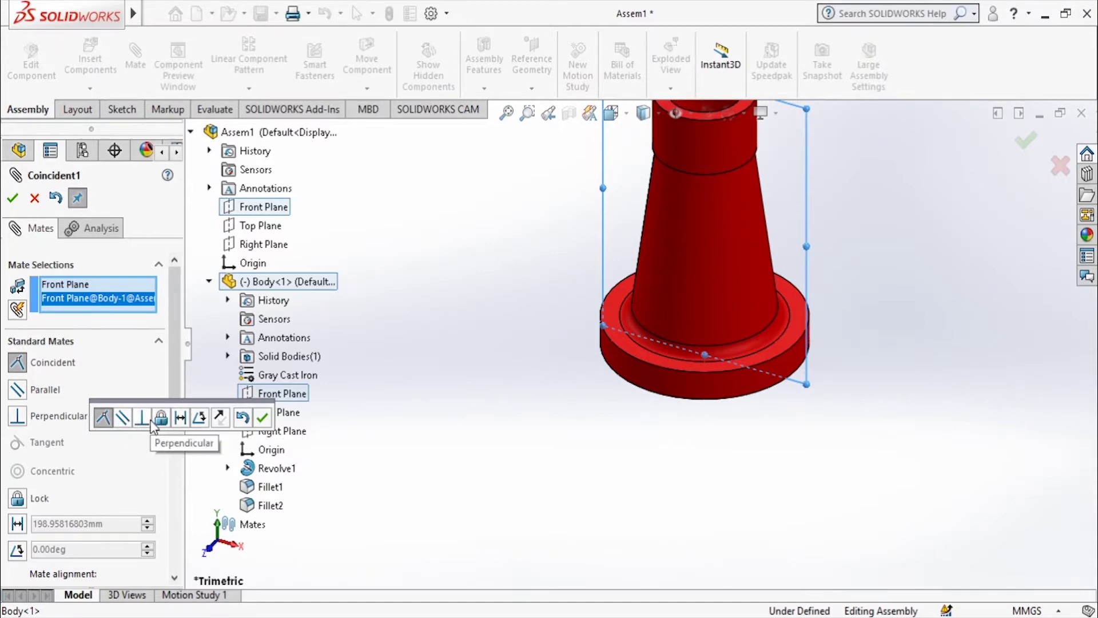
left_click(221, 418)
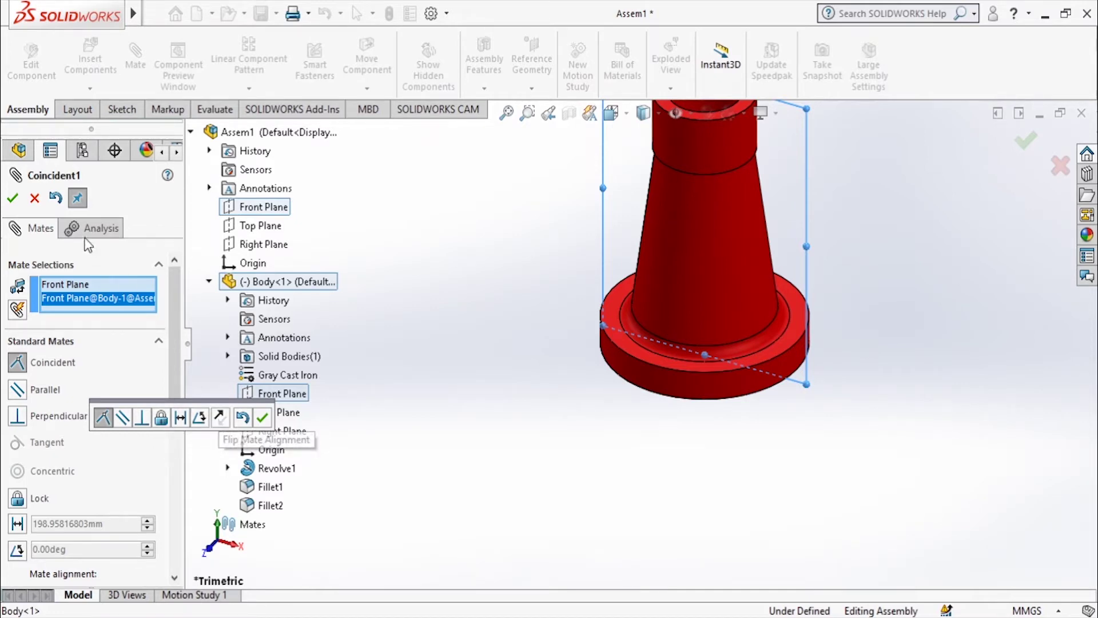
left_click(13, 199)
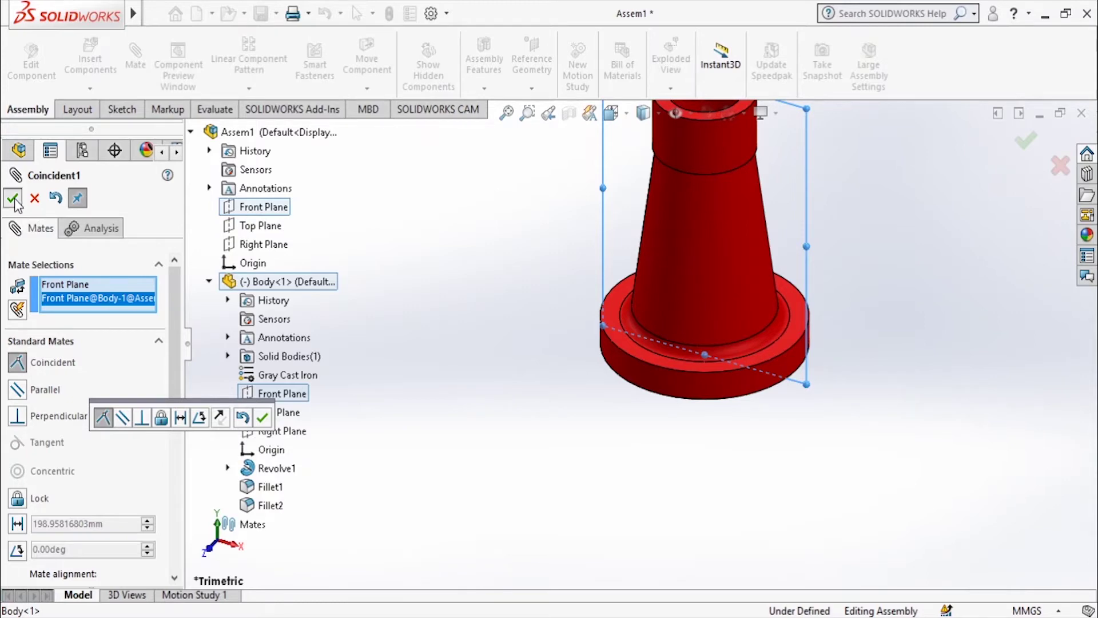
- Add a coincident mate between the assembly's Top Plane and the Body's Top Plane
left_click(265, 225)
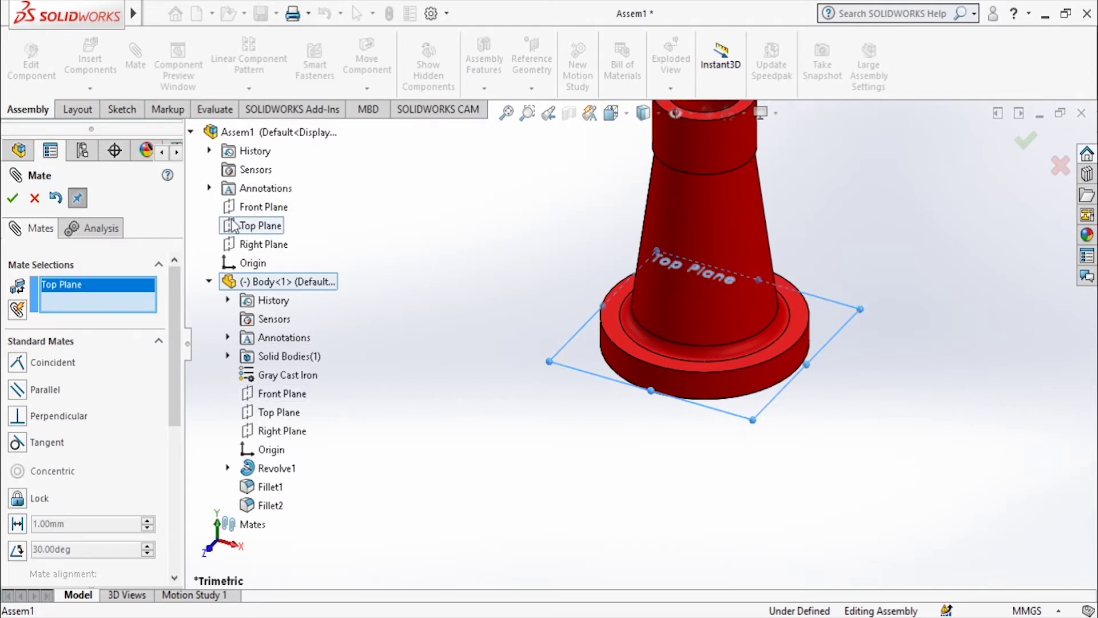
left_click(274, 410)
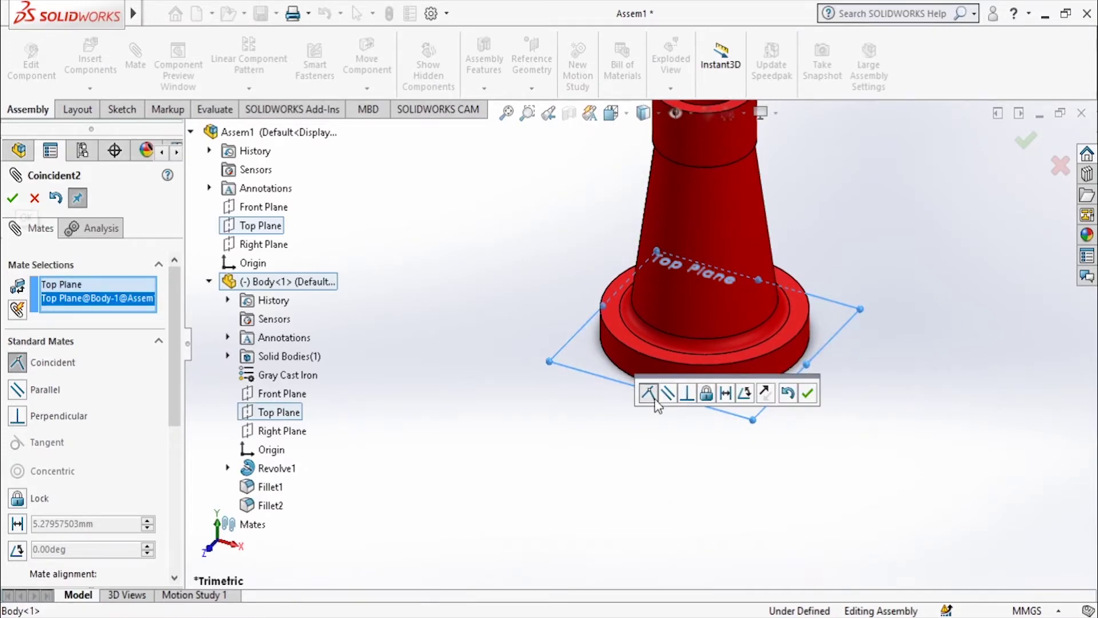
left_click(12, 198)
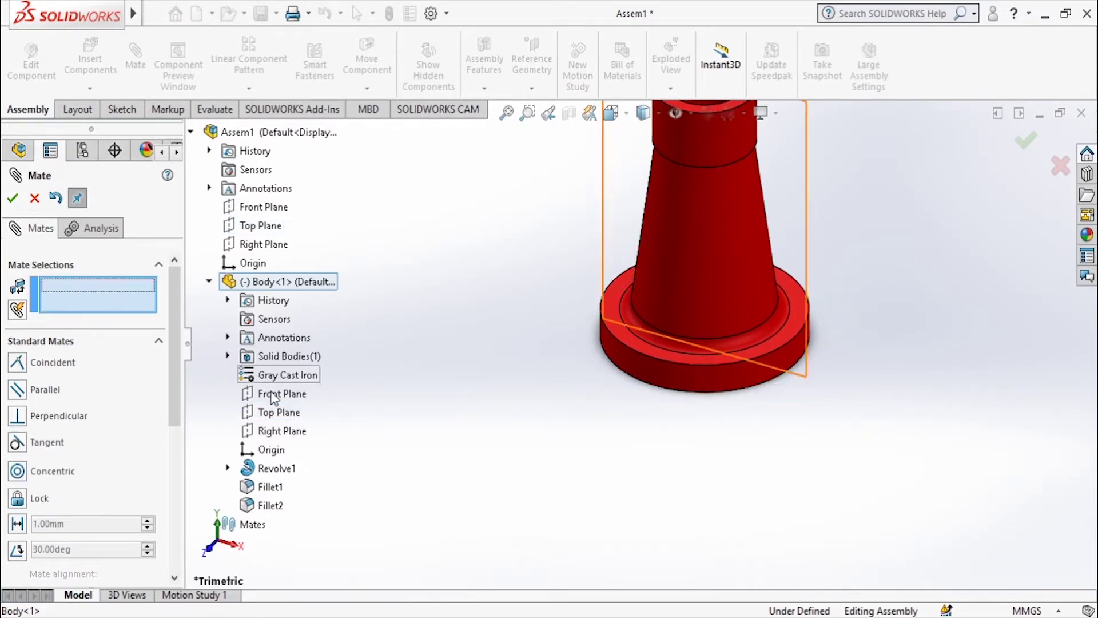
- Add a coincident mate between the Body's Right Plane and the assembly's Right Plane, finish mating and collapse the Body's feature tree
left_click(282, 432)
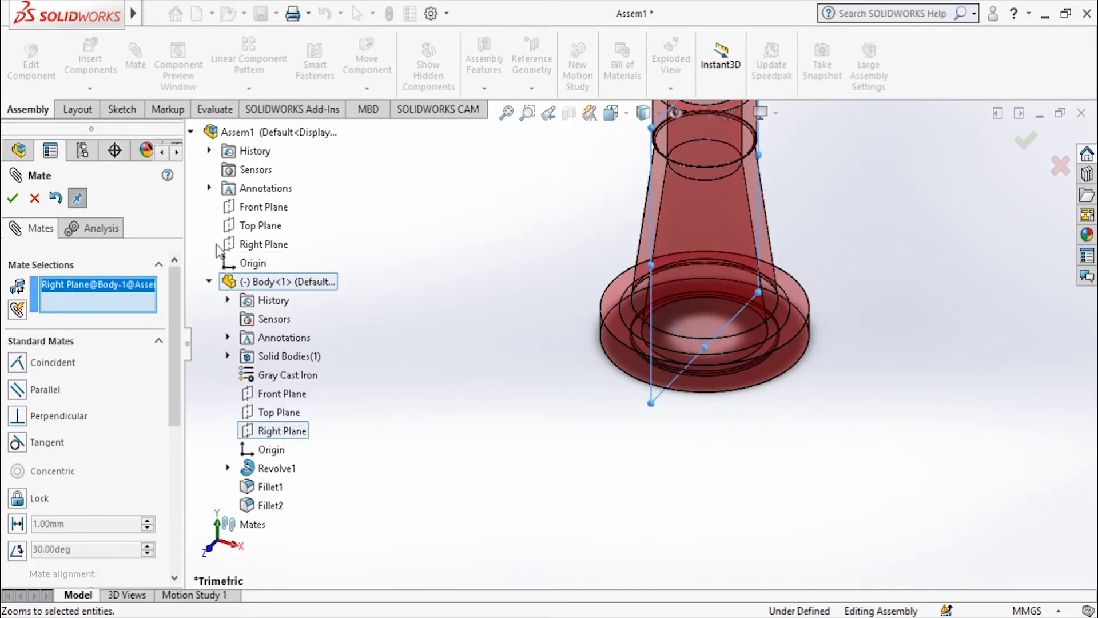
left_click(264, 246)
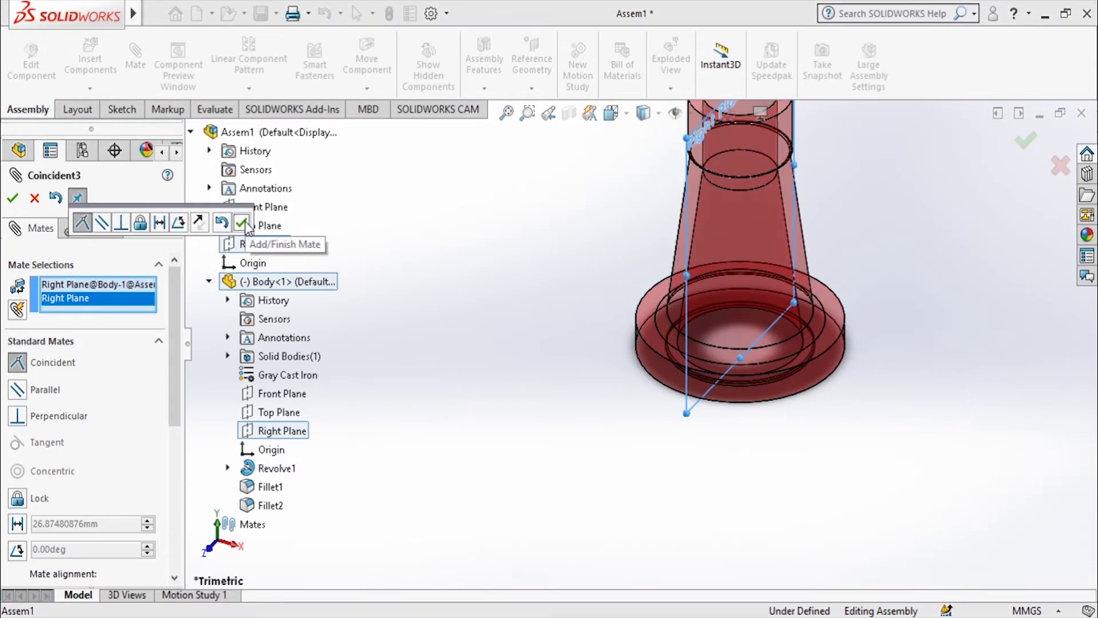
left_click(242, 225)
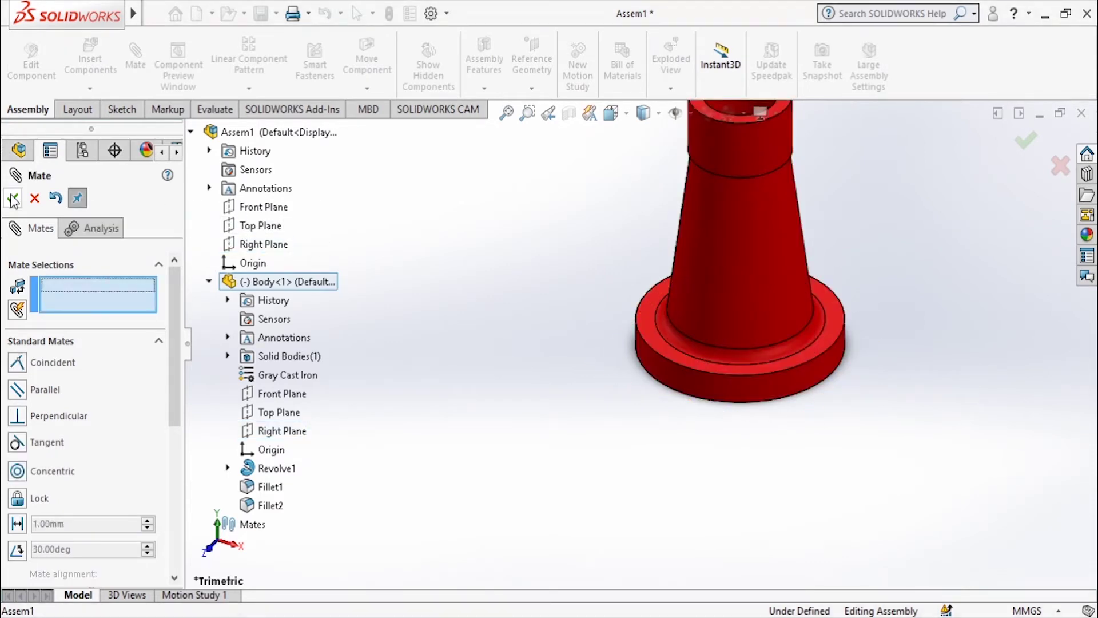
left_click(13, 198)
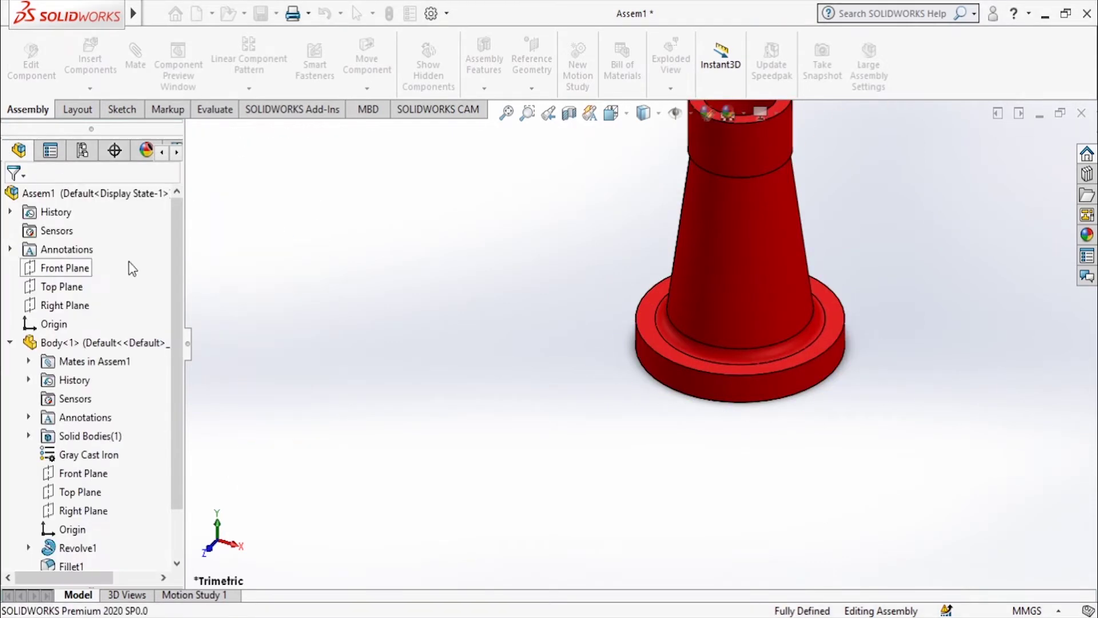
left_click(10, 343)
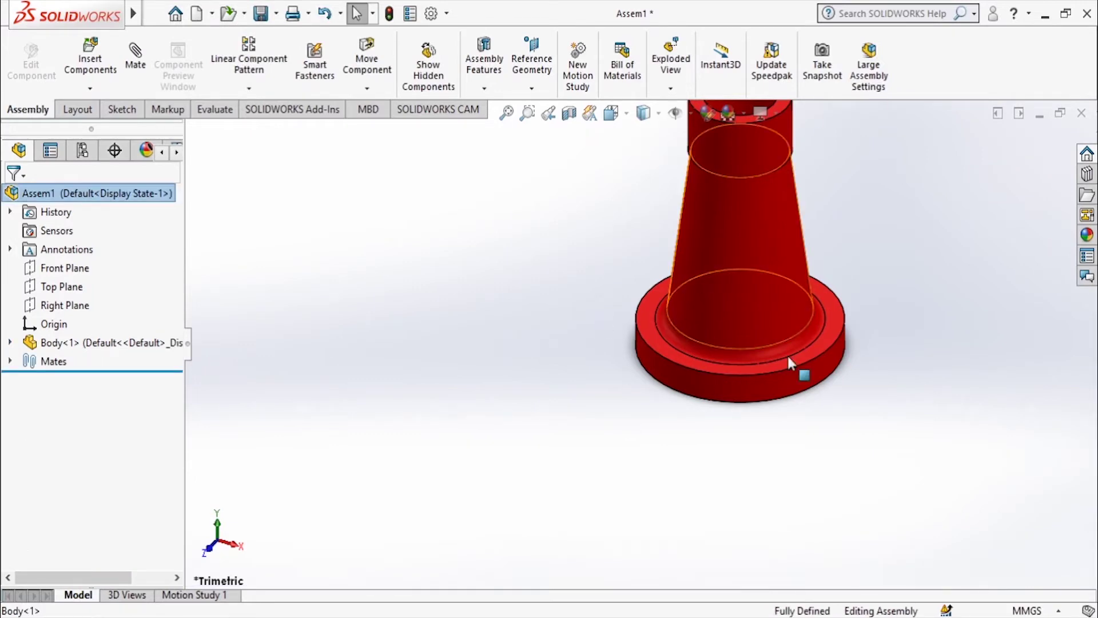
- Try to move the Body to check that it is fully constrained, and clear the selection
left_click_drag(713, 342, 712, 359)
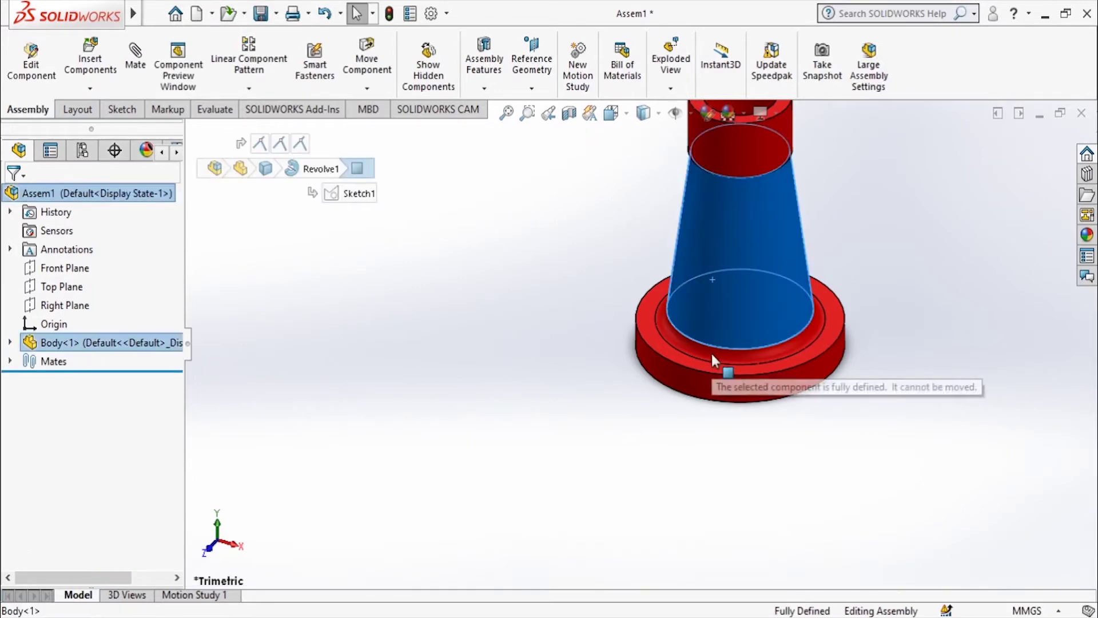
right_click(726, 205)
left_click(600, 349)
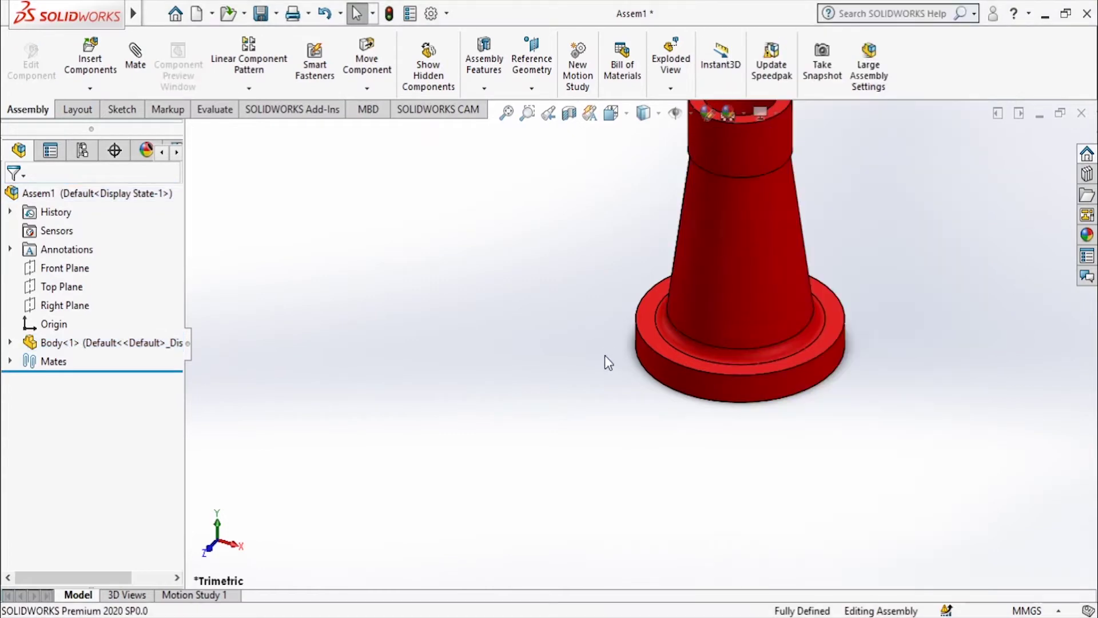
scroll(675, 297, "up", 3)
scroll(746, 227, "down", 3)
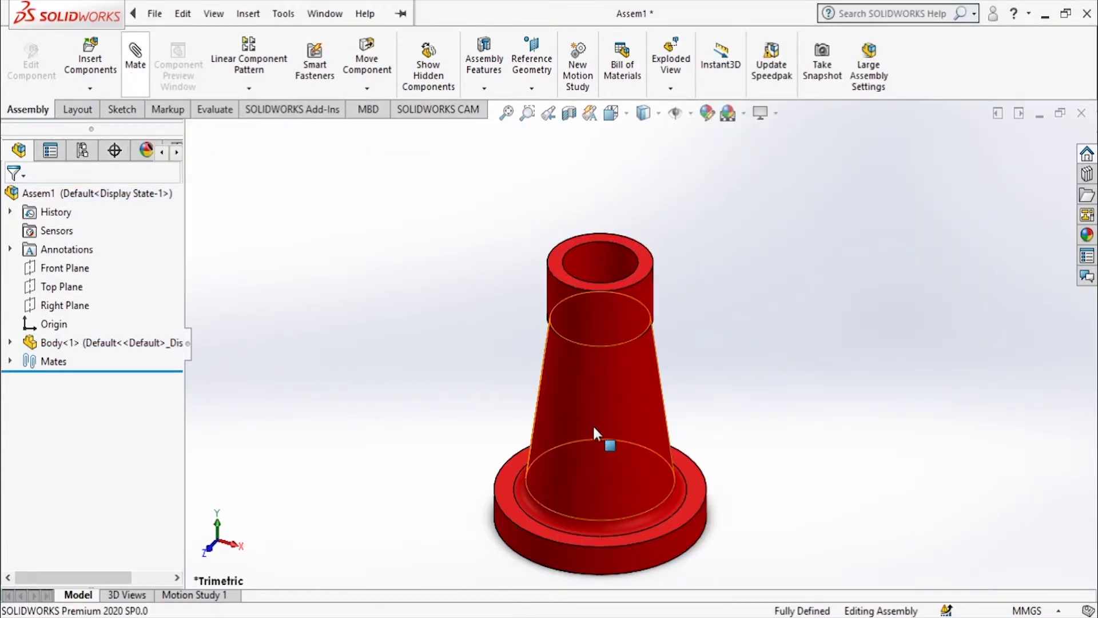
left_click_drag(608, 427, 489, 433)
left_click(308, 318)
left_click(155, 13)
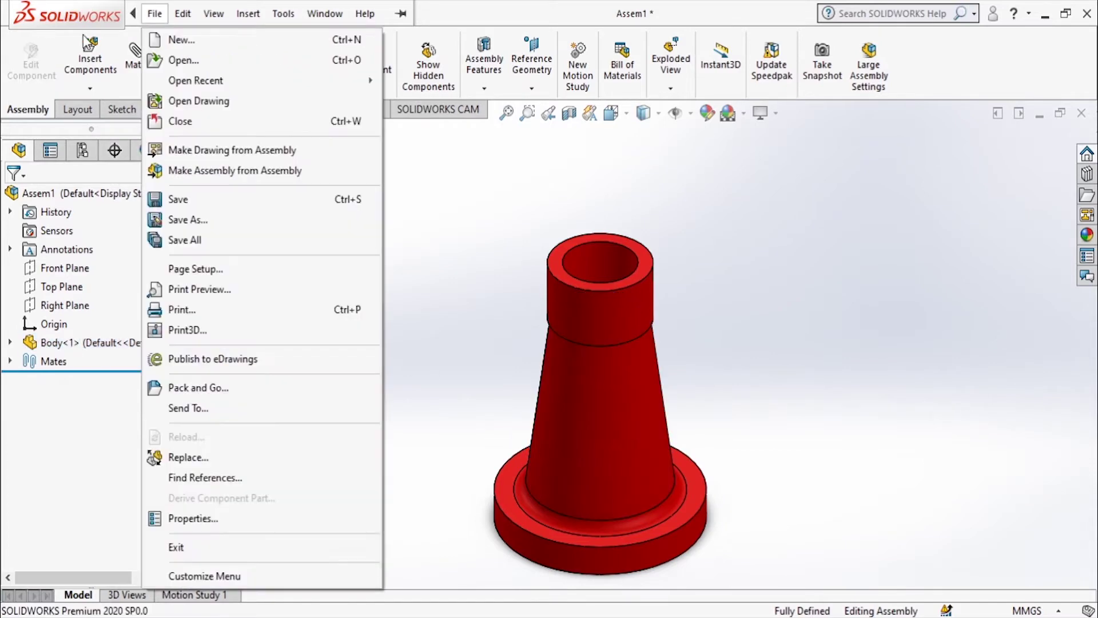
left_click(567, 251)
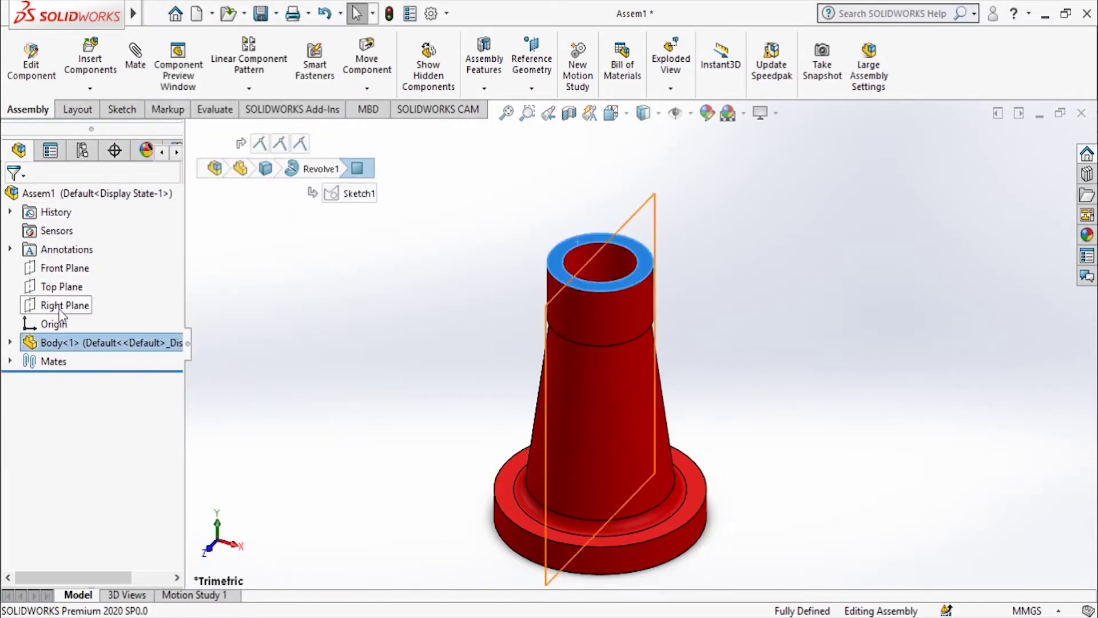
left_click(319, 301)
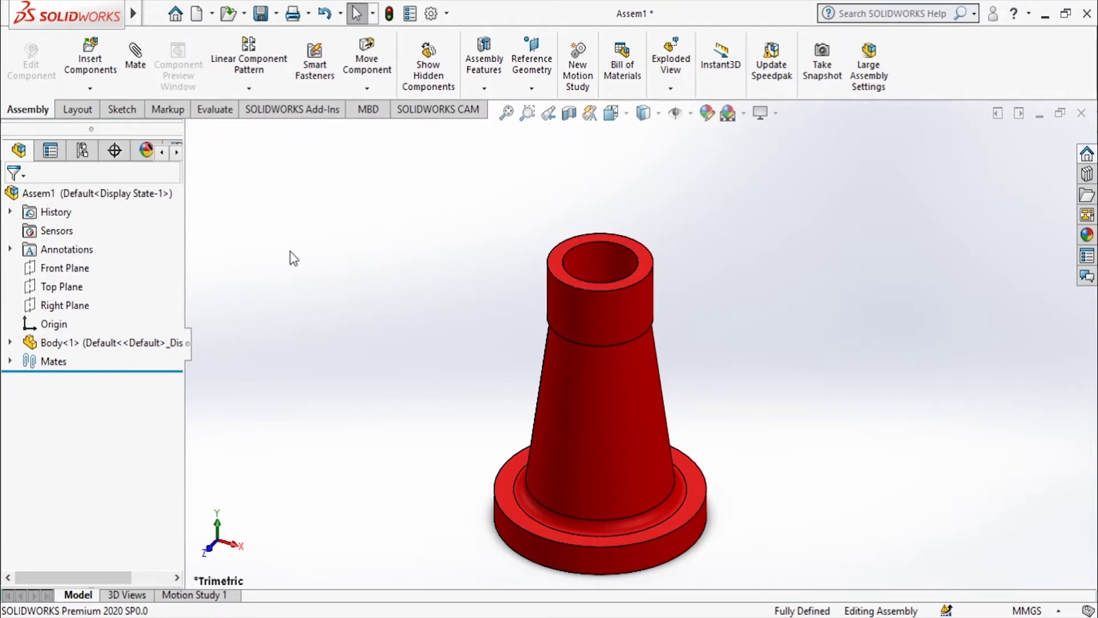
- Choose the part files CSK Screw, Cup, Nut, Screw-Spindle, Tommy Bar and Washer-Special for insertion into the assembly
left_click(92, 62)
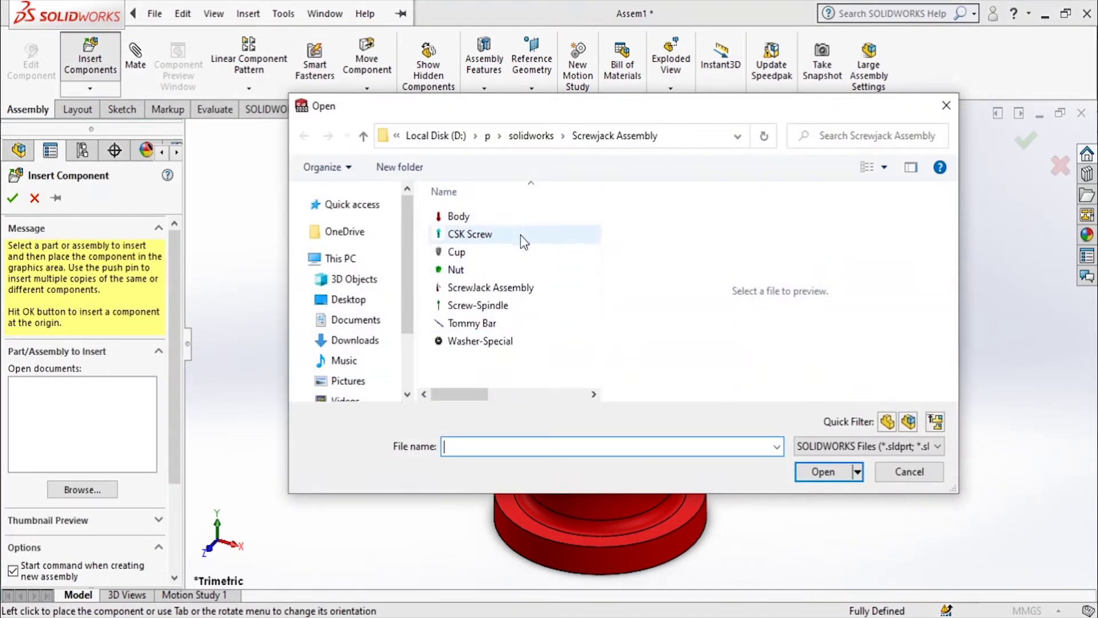
left_click(523, 240)
left_click(515, 252, "ctrl")
left_click(516, 273, "ctrl")
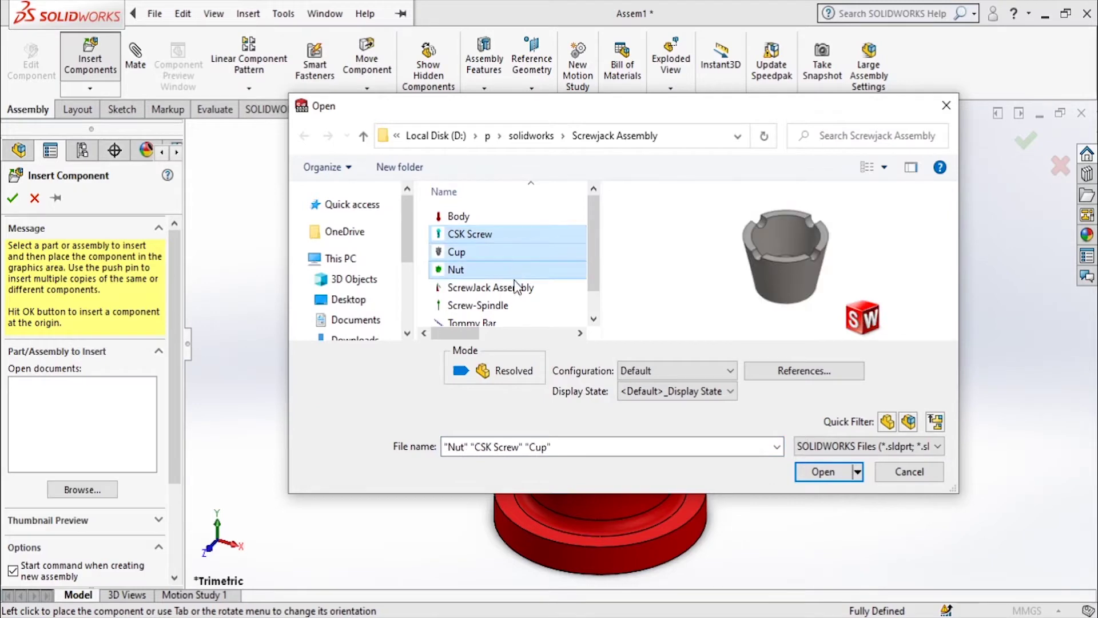
left_click(514, 303, "ctrl")
left_click_drag(592, 255, 592, 284)
left_click(536, 300, "ctrl")
left_click(537, 303, "ctrl")
left_click(537, 315, "ctrl")
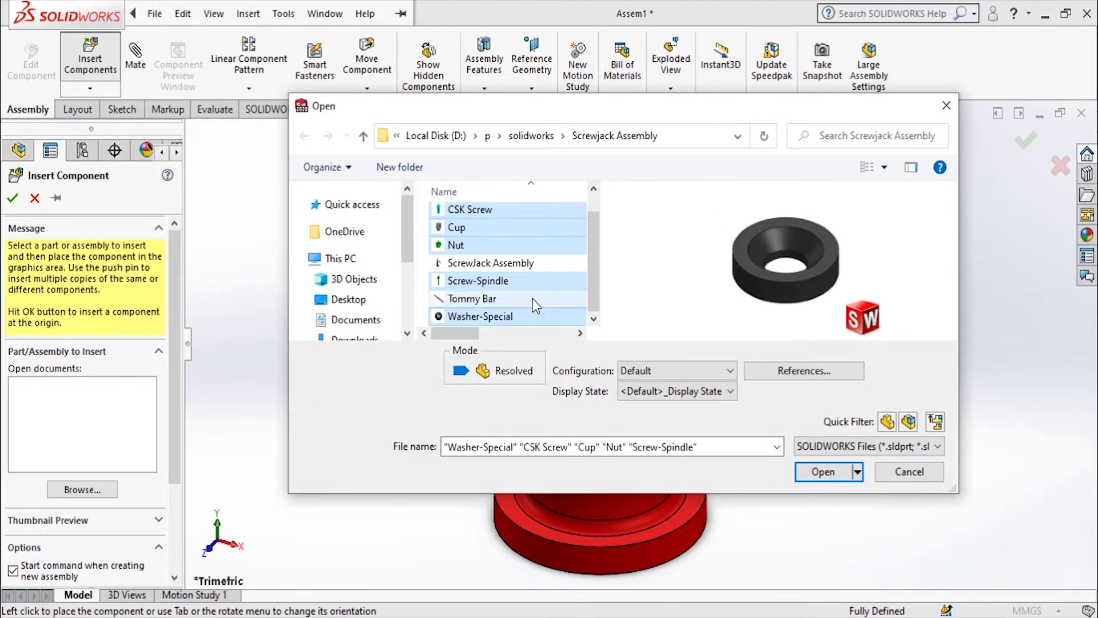
left_click(533, 299, "ctrl")
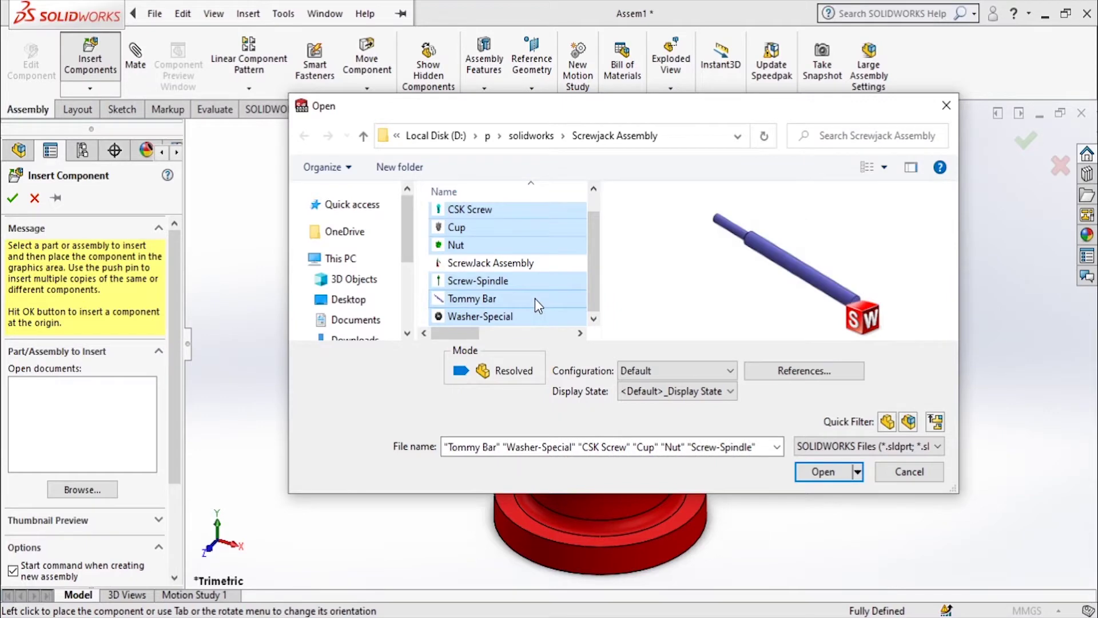
left_click(823, 472)
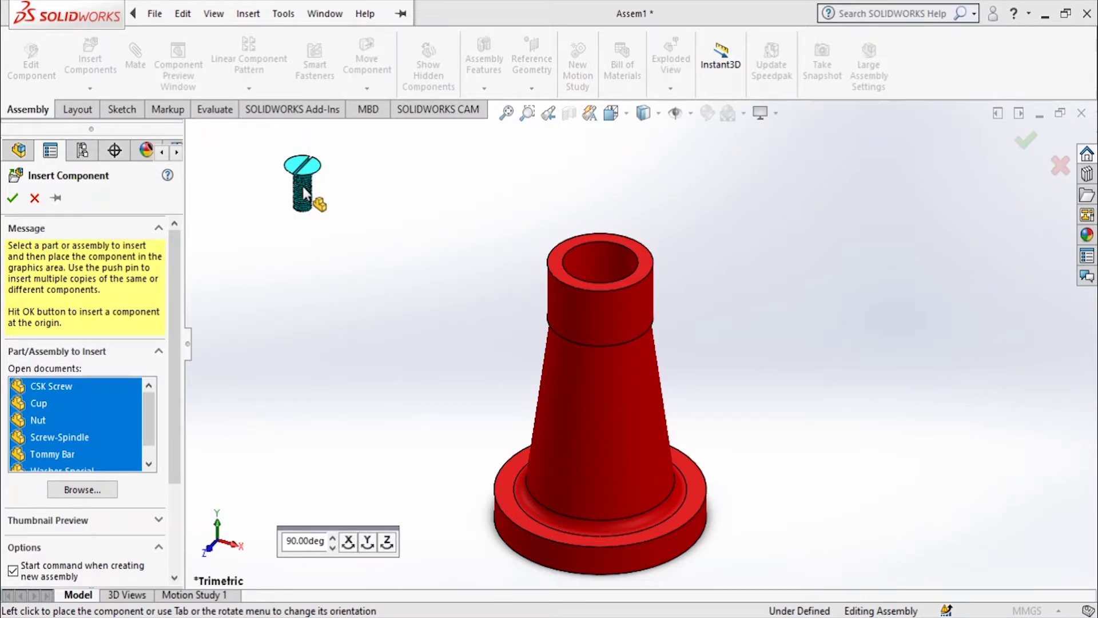
- Place the CSK Screw, Cup, Nut, Screw-Spindle, Tommy Bar and Washer-Special one by one in the free space around the Body
left_click(303, 189)
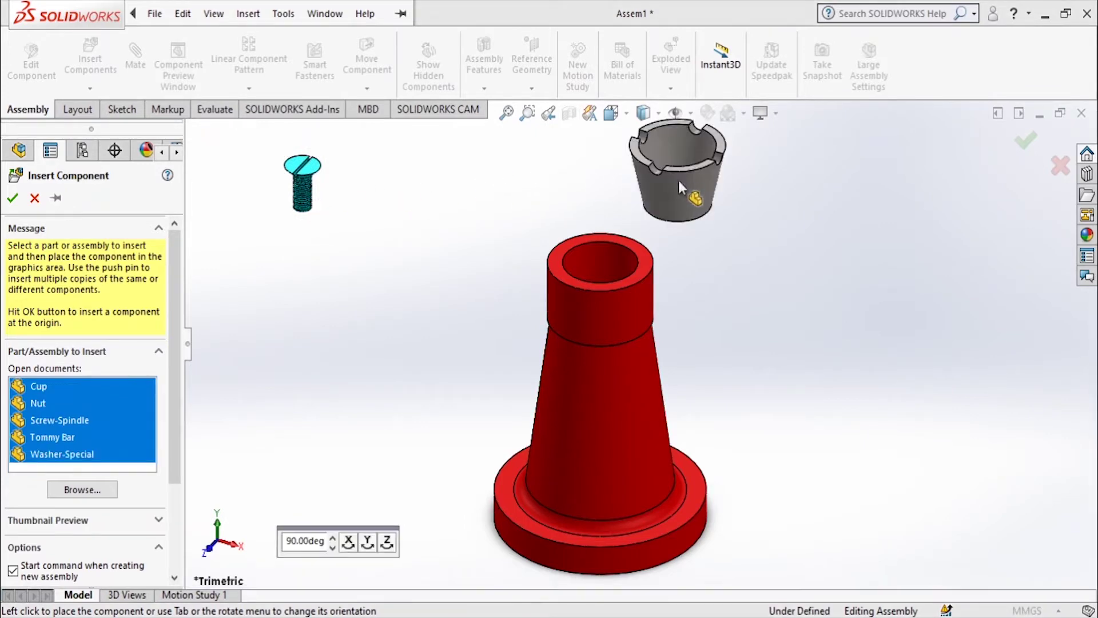
left_click(739, 176)
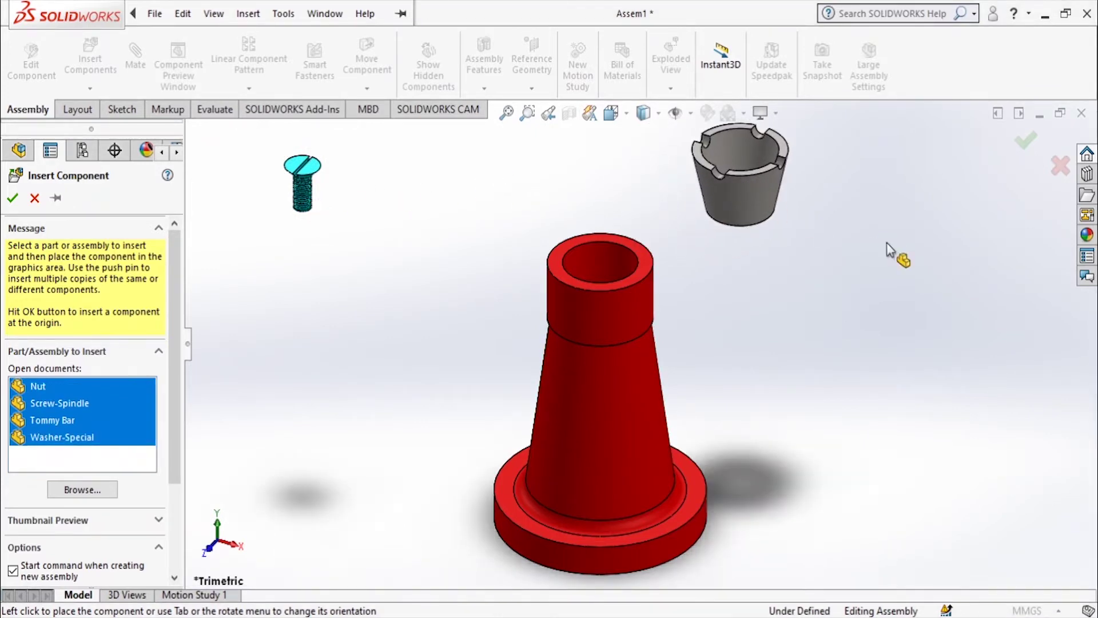
left_click(881, 169)
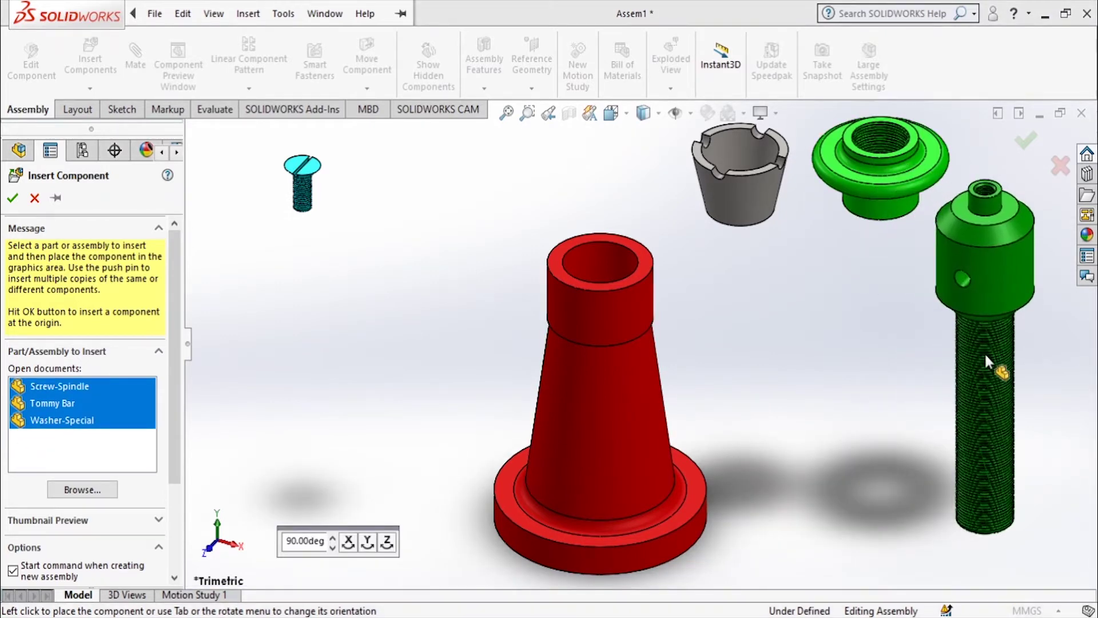
left_click(984, 359)
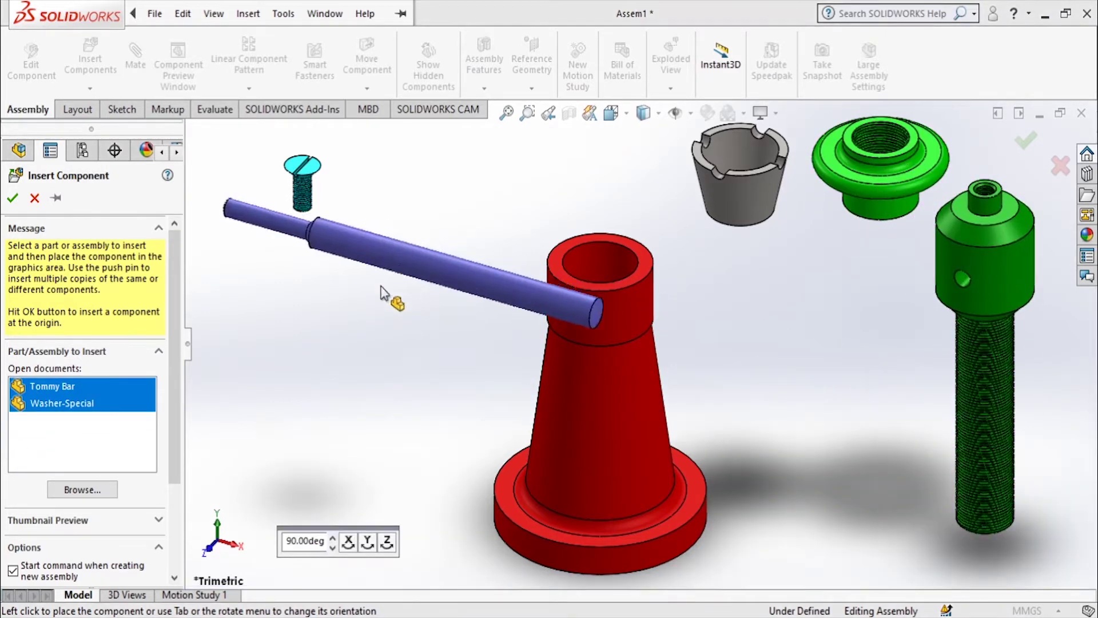
left_click(274, 286)
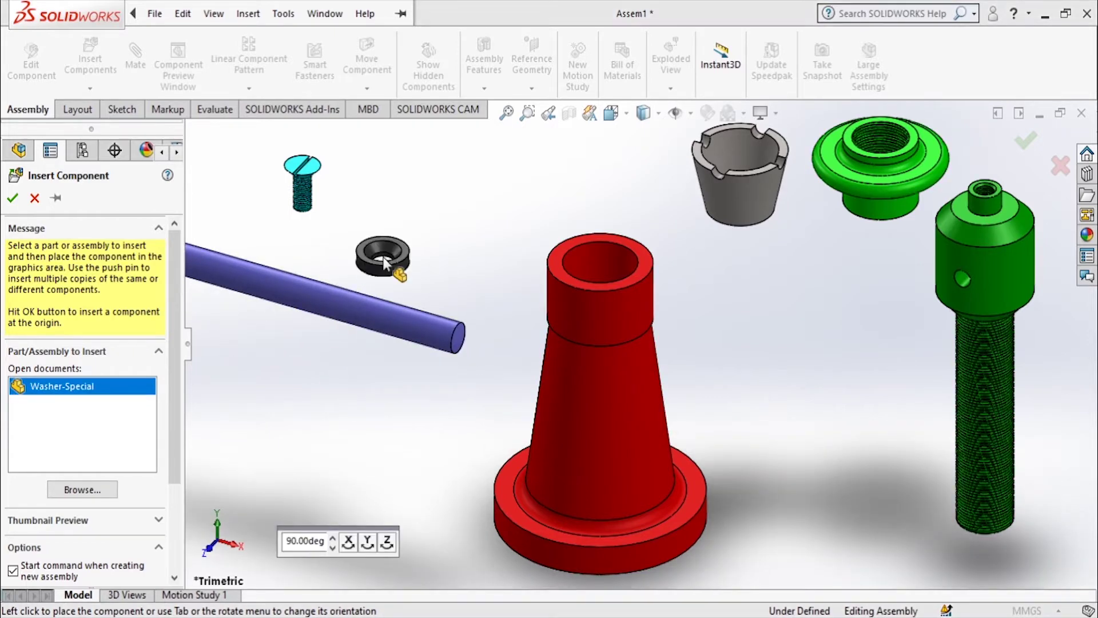
left_click(379, 203)
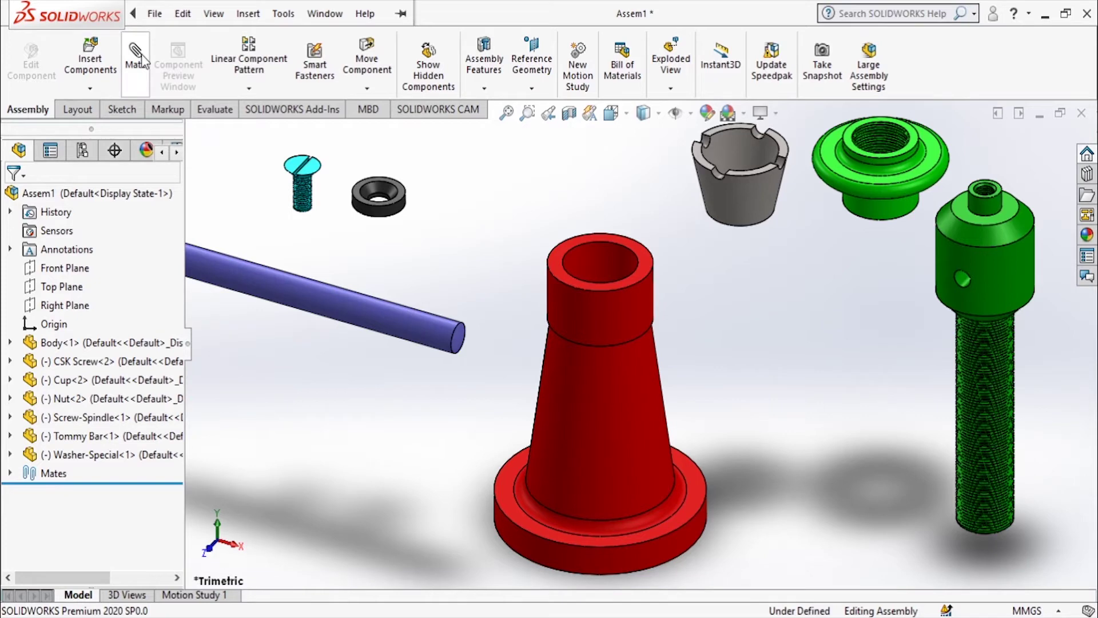
- Add a concentric mate between the Nut's lower cylindrical face and the Body's upper cylindrical face
left_click(141, 55)
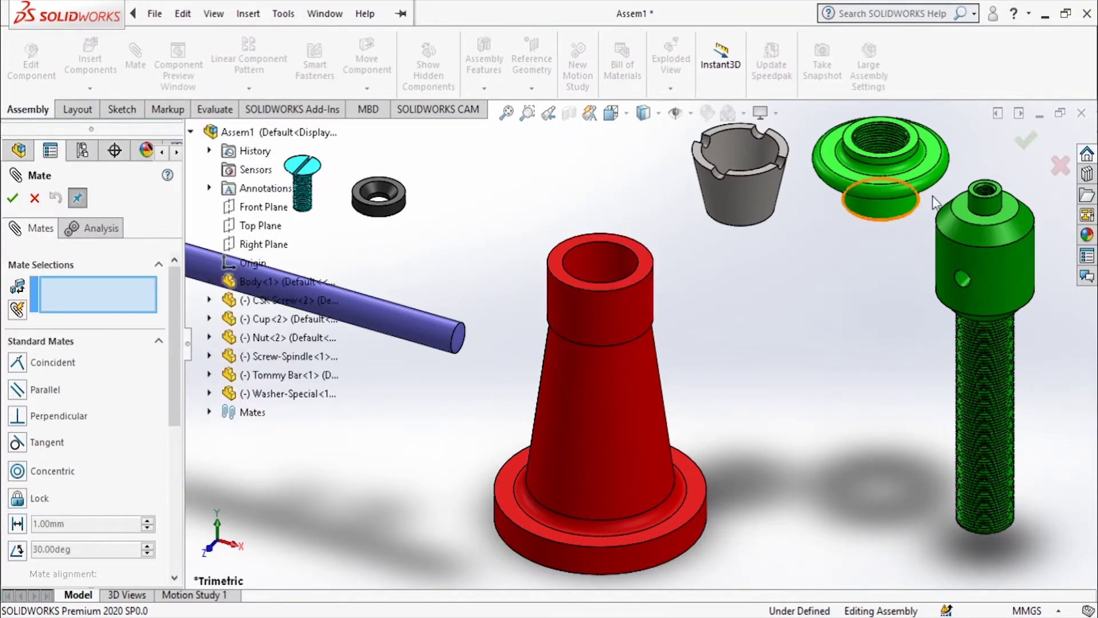
scroll(894, 217, "down", 3)
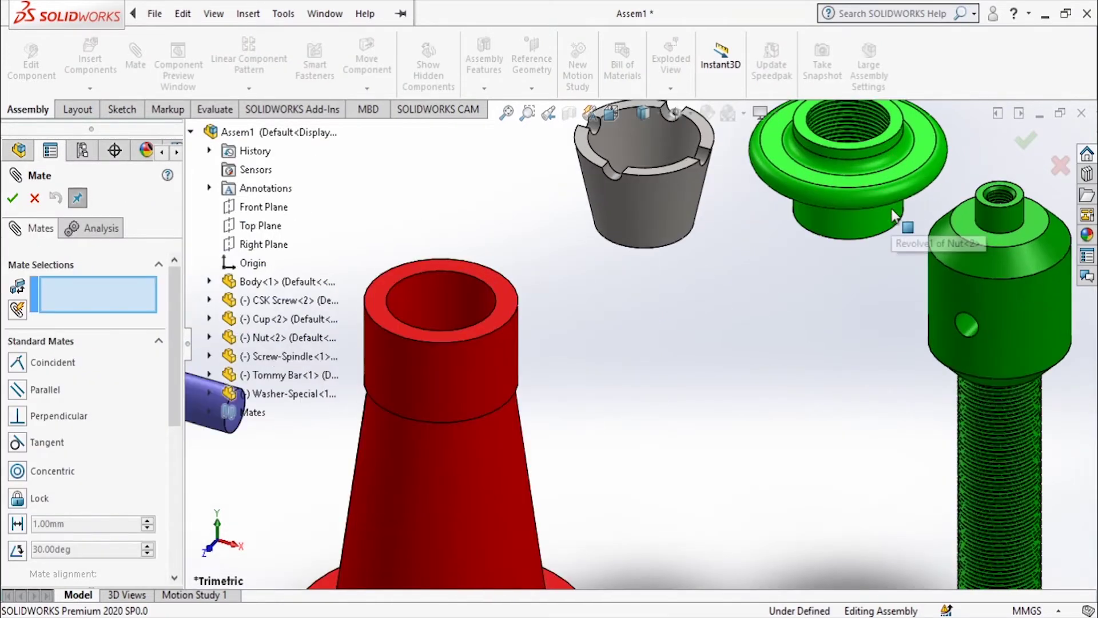
left_click(859, 228)
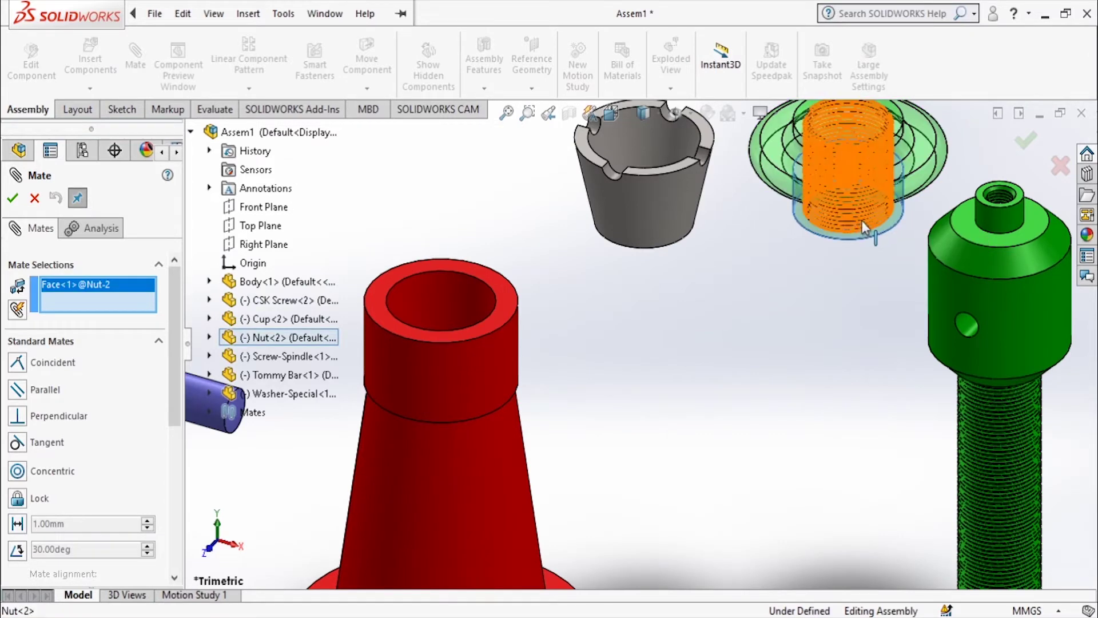
left_click(461, 379)
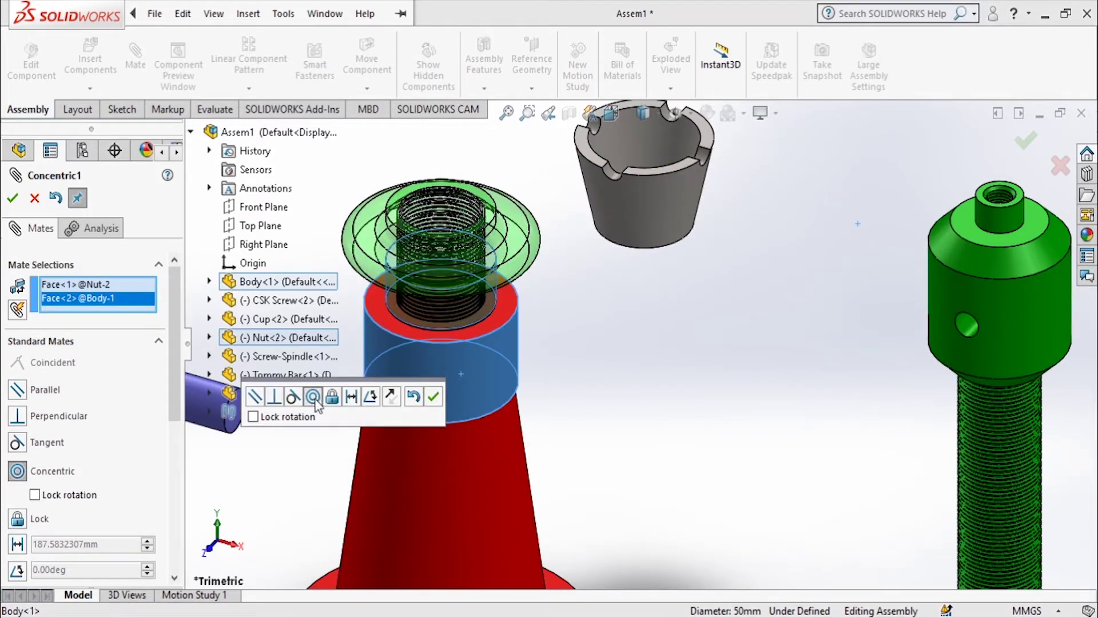
left_click(433, 395)
- Add a coincident mate between the underside of the Nut's flange and the Body's top face
middle_click_drag(542, 270, 527, 215)
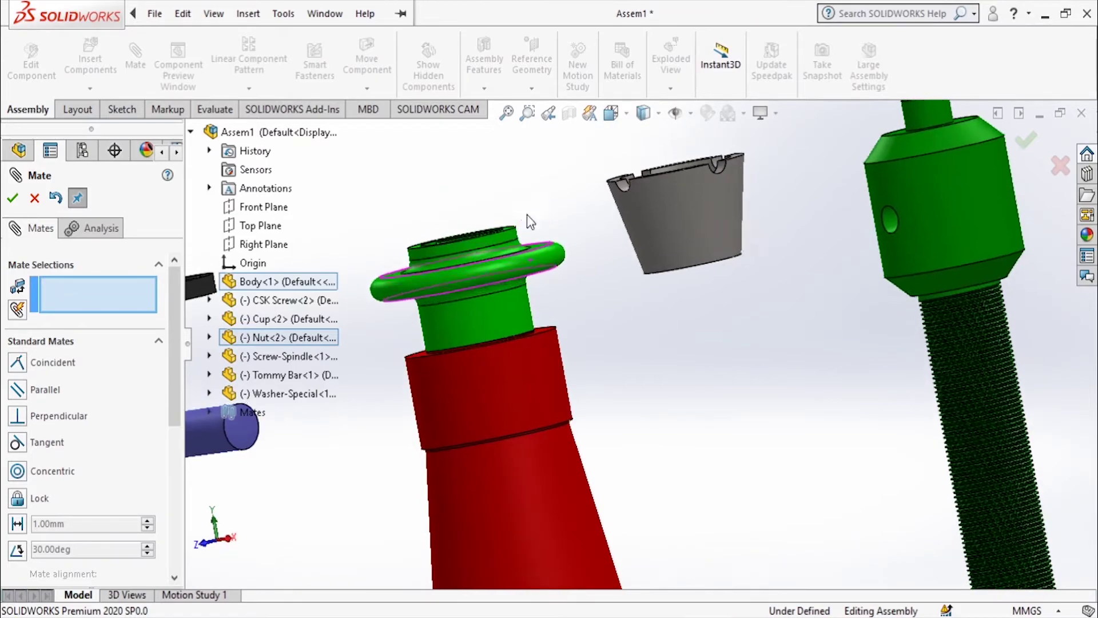
middle_click_drag(572, 301, 558, 284)
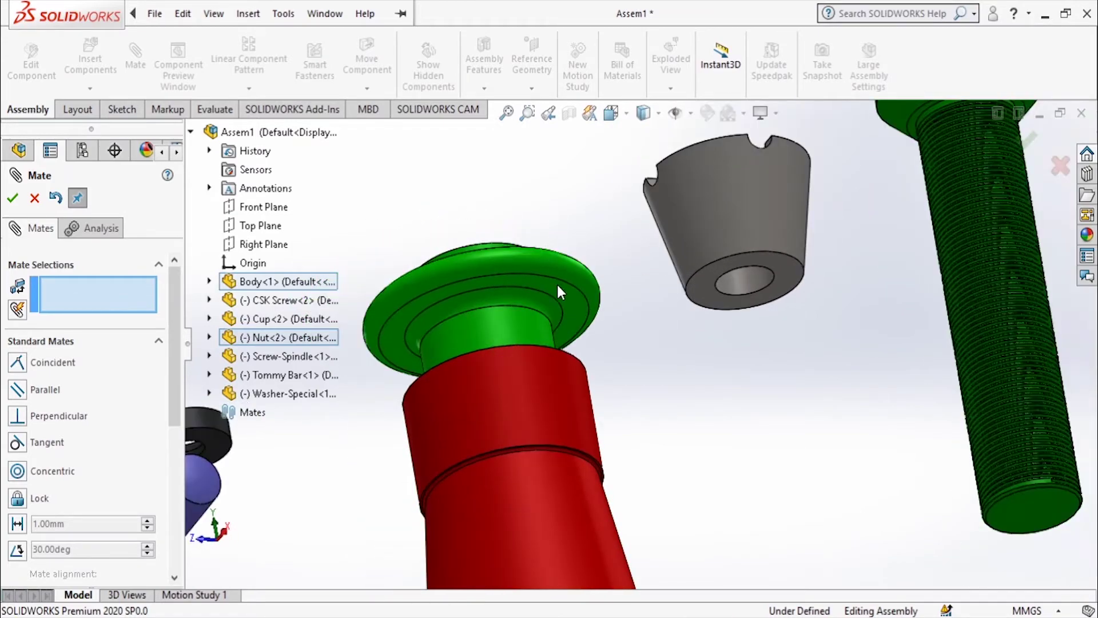
left_click(572, 275)
middle_click_drag(564, 225, 517, 298)
left_click(530, 306)
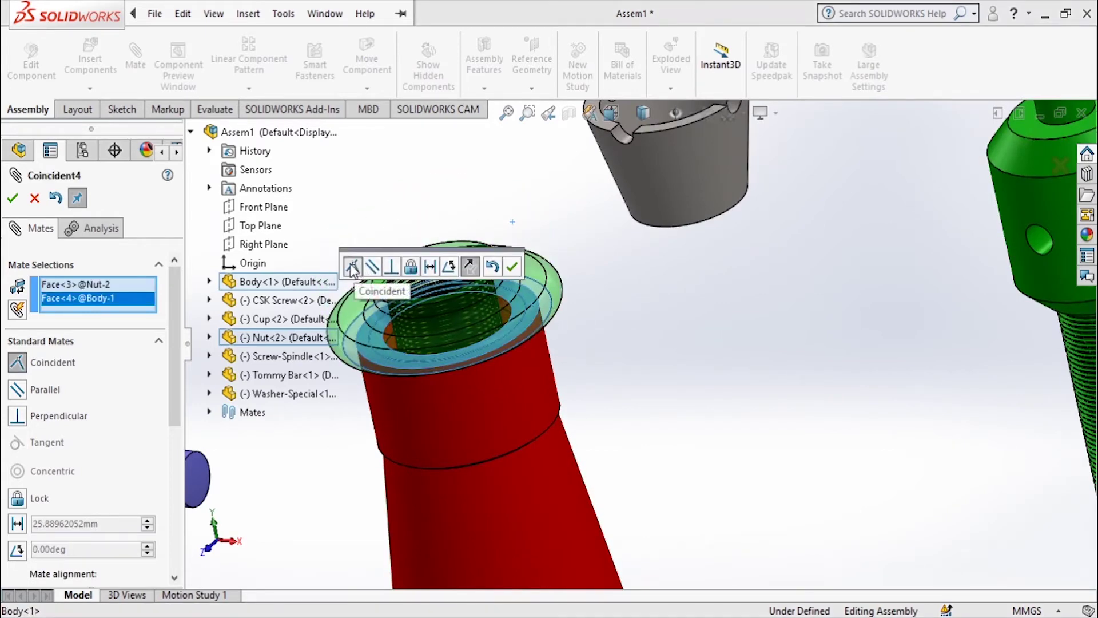
left_click(513, 266)
- Add a concentric mate between the Screw-Spindle's cylindrical head and the Body's upper cylindrical face
scroll(726, 328, "up", 5)
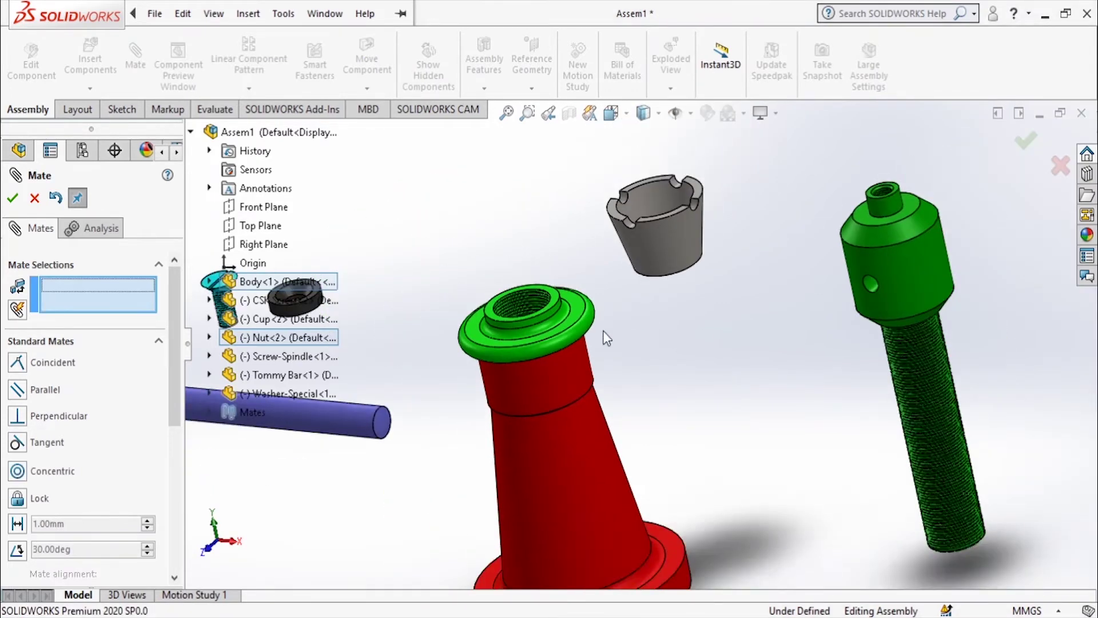
scroll(523, 283, "up", 3)
scroll(421, 290, "down", 2)
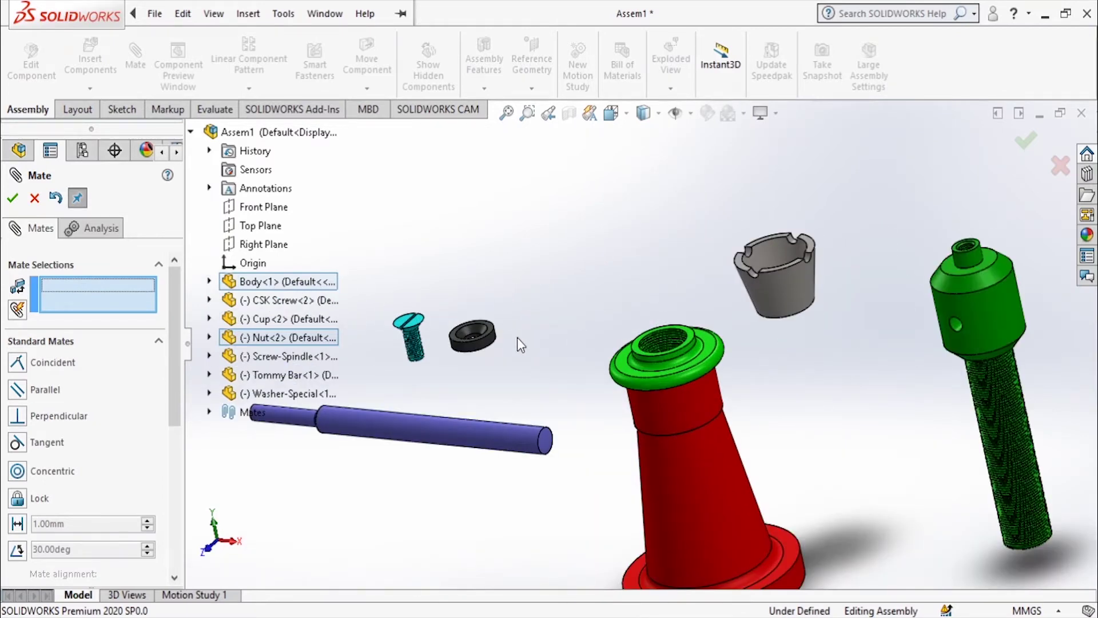
left_click(1005, 309)
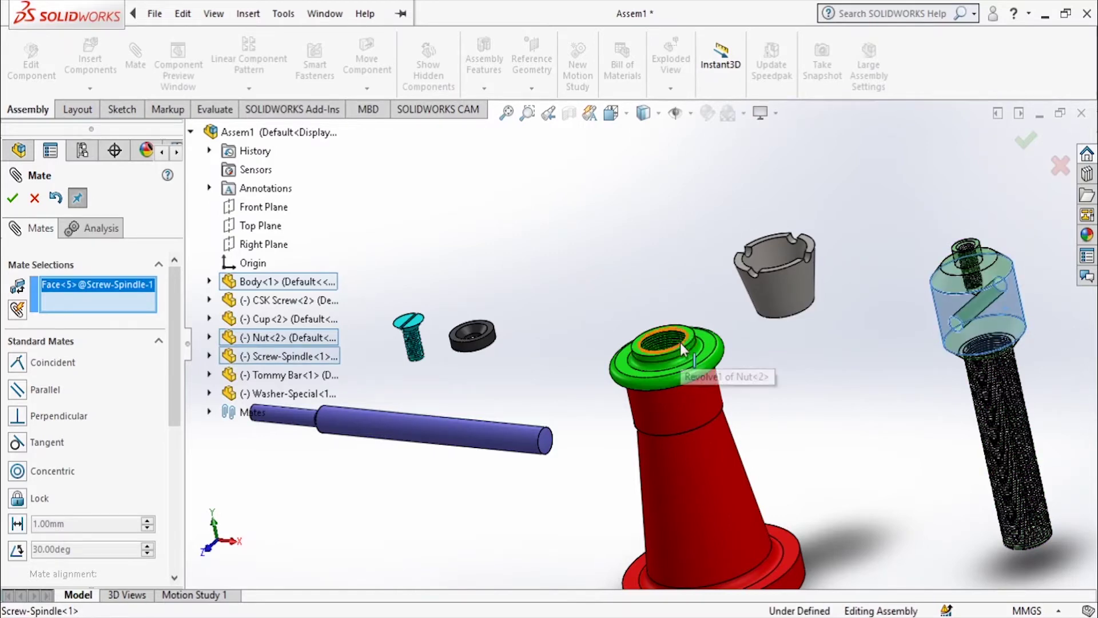
scroll(681, 342, "down", 2)
left_click(712, 427)
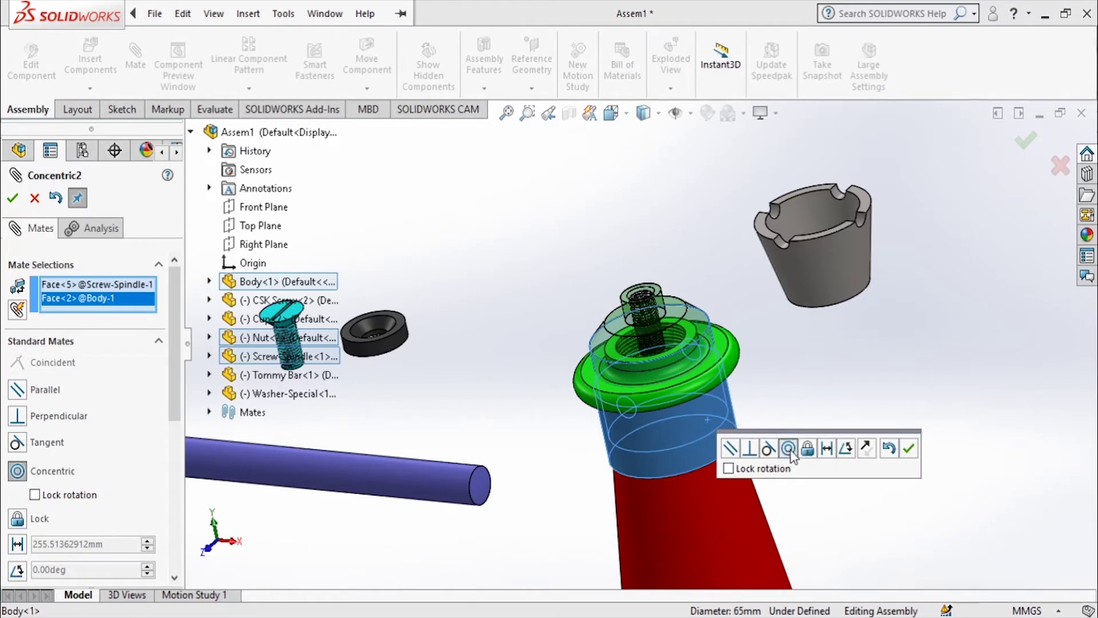
left_click(911, 449)
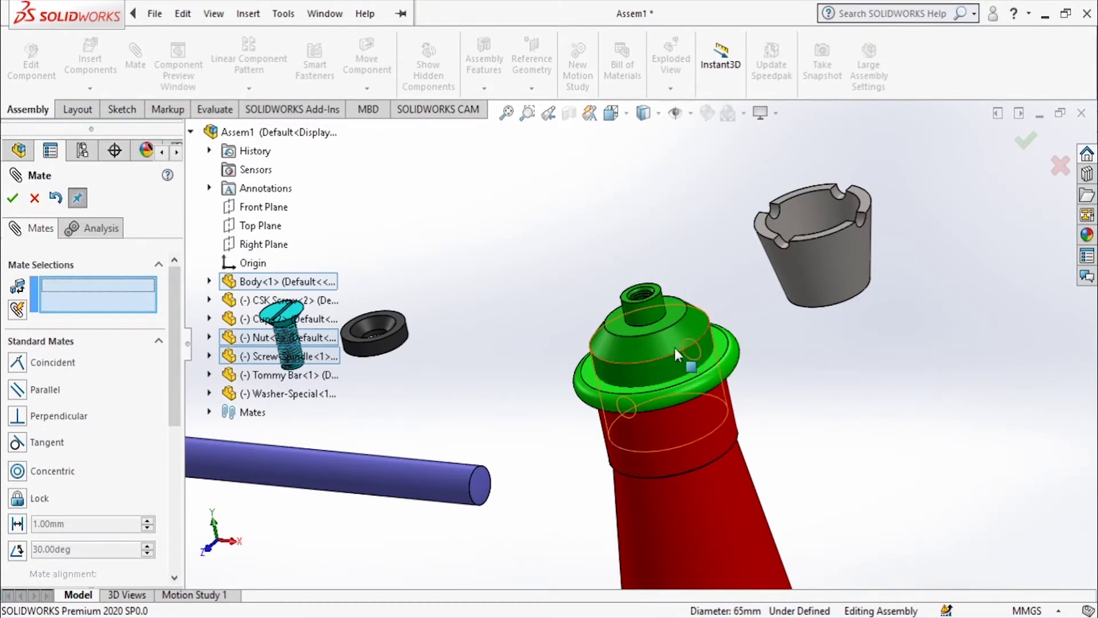
- Slide the Screw-Spindle up along its axis so its head stands clear of the Nut's flange, and clear the mate selection
left_click_drag(664, 303, 630, 180)
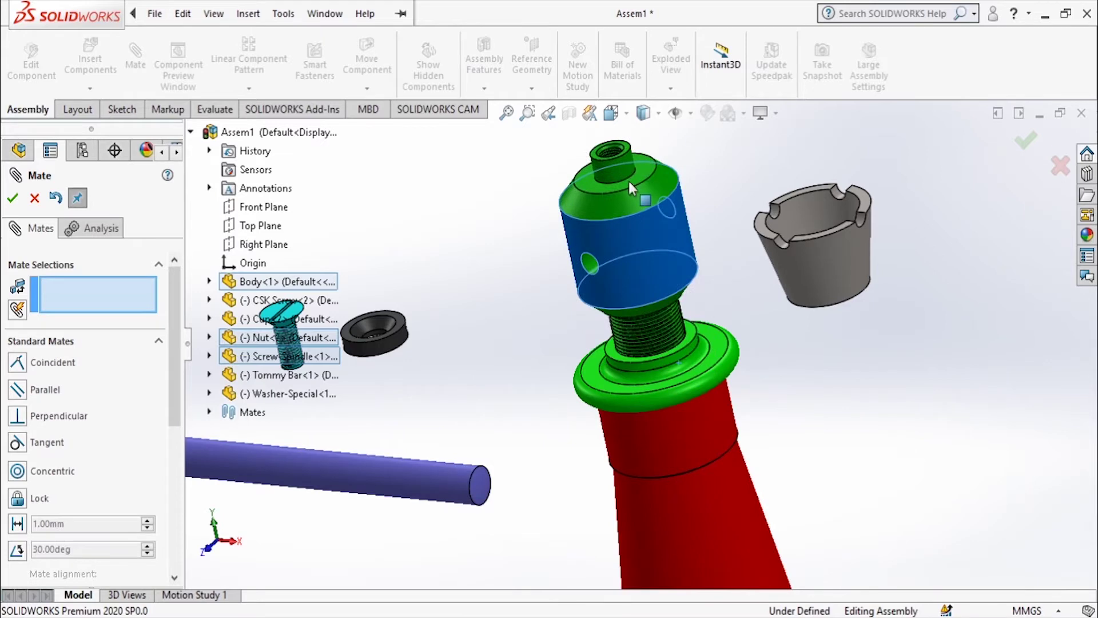
left_click(629, 181)
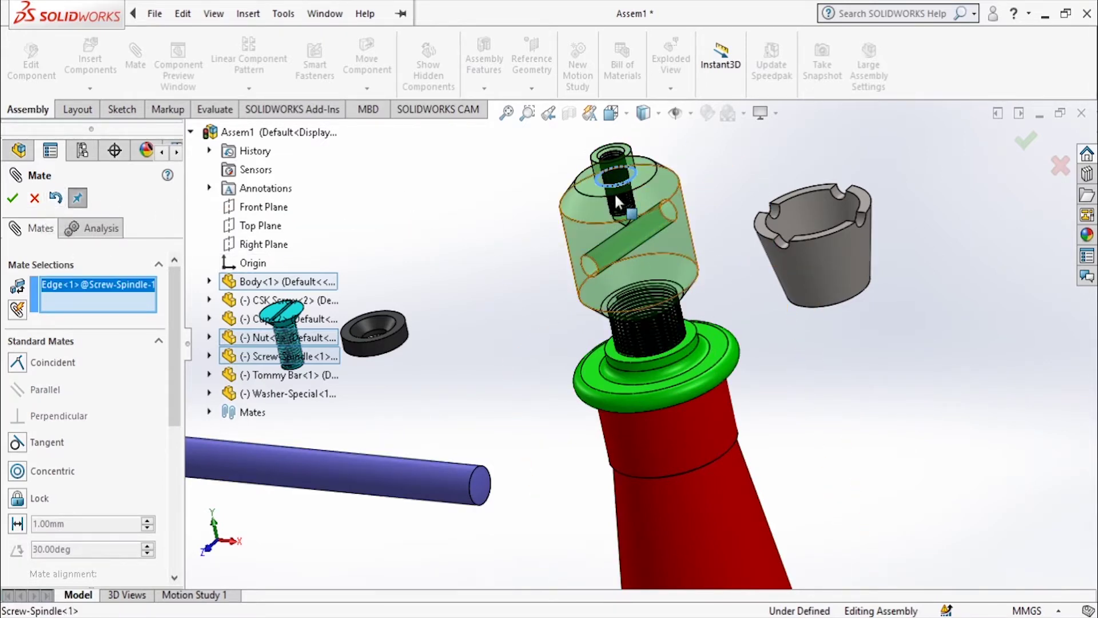
left_click_drag(644, 229, 651, 261)
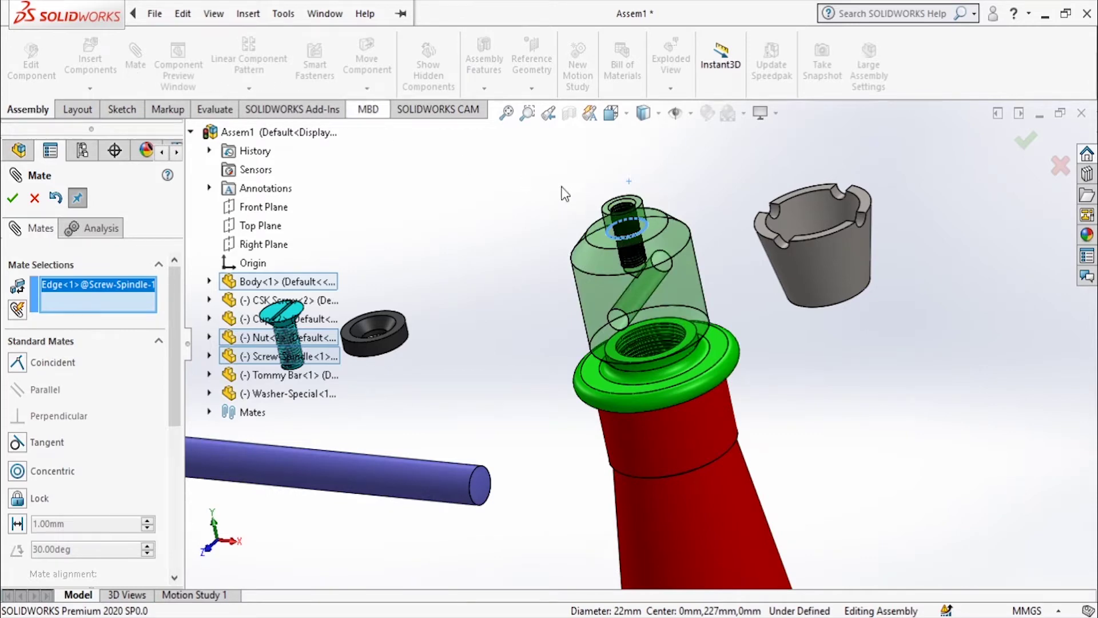
left_click_drag(664, 231, 657, 176)
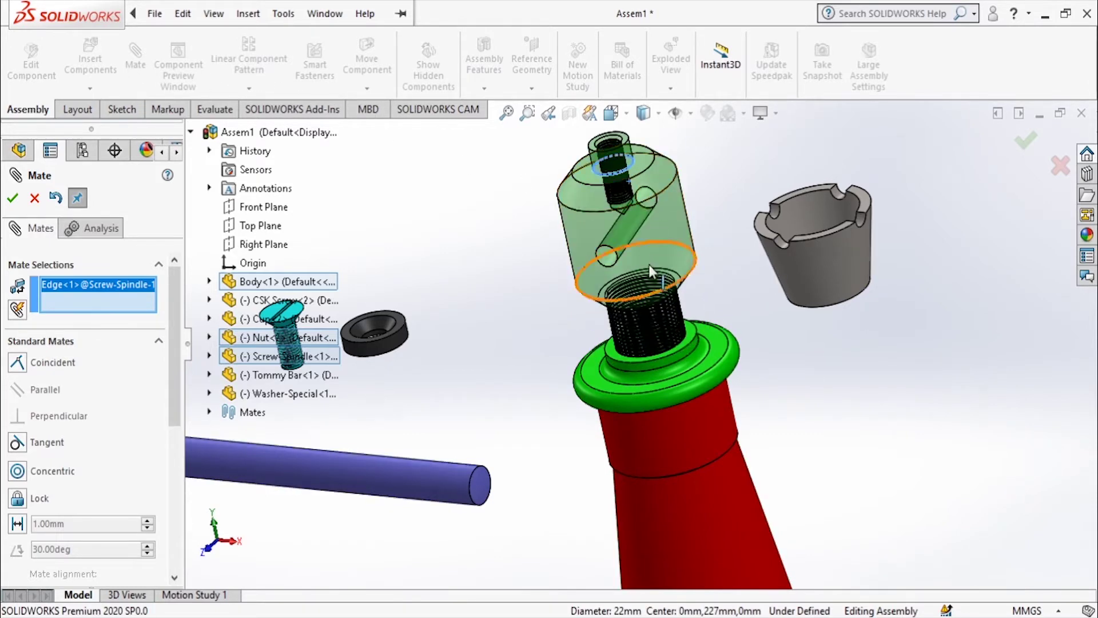
middle_click_drag(709, 202, 722, 249)
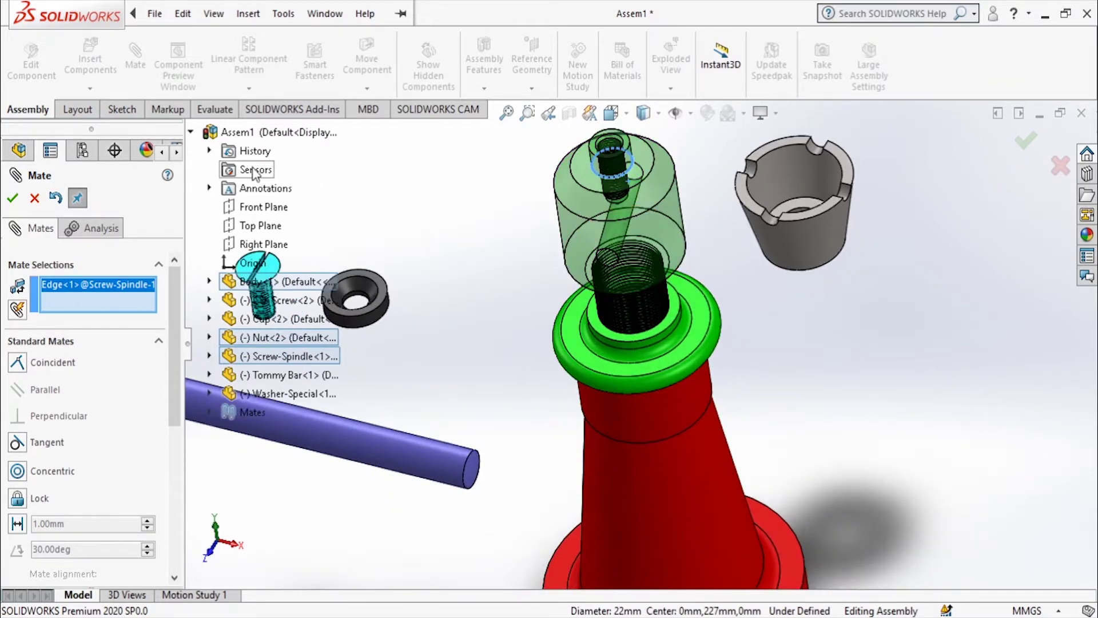
right_click(116, 295)
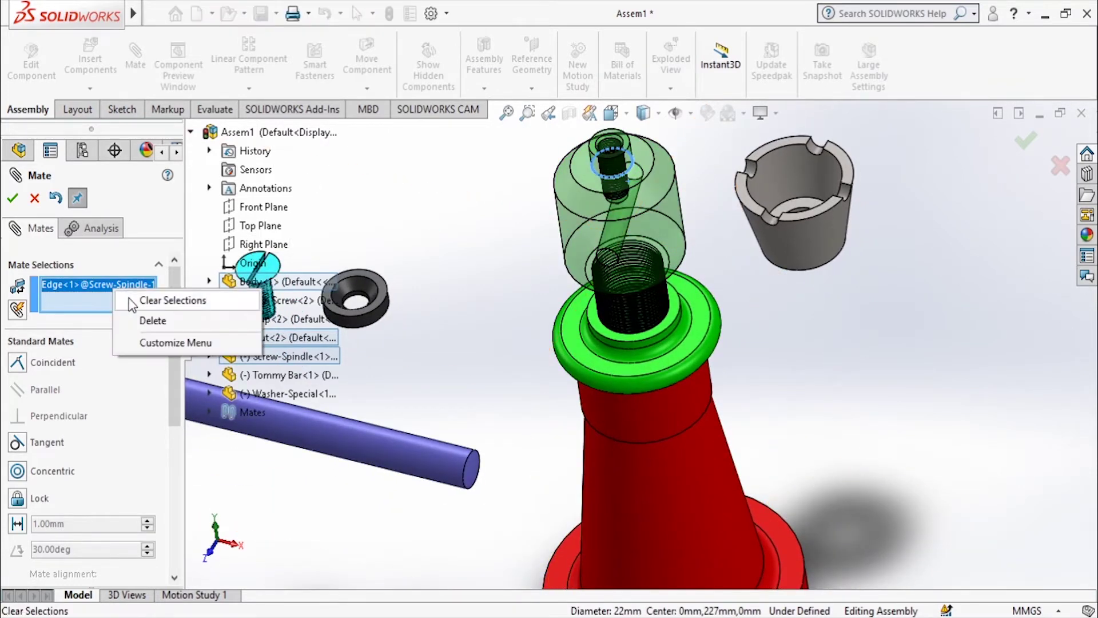
left_click(165, 297)
scroll(670, 328, "up", 5)
left_click(610, 113)
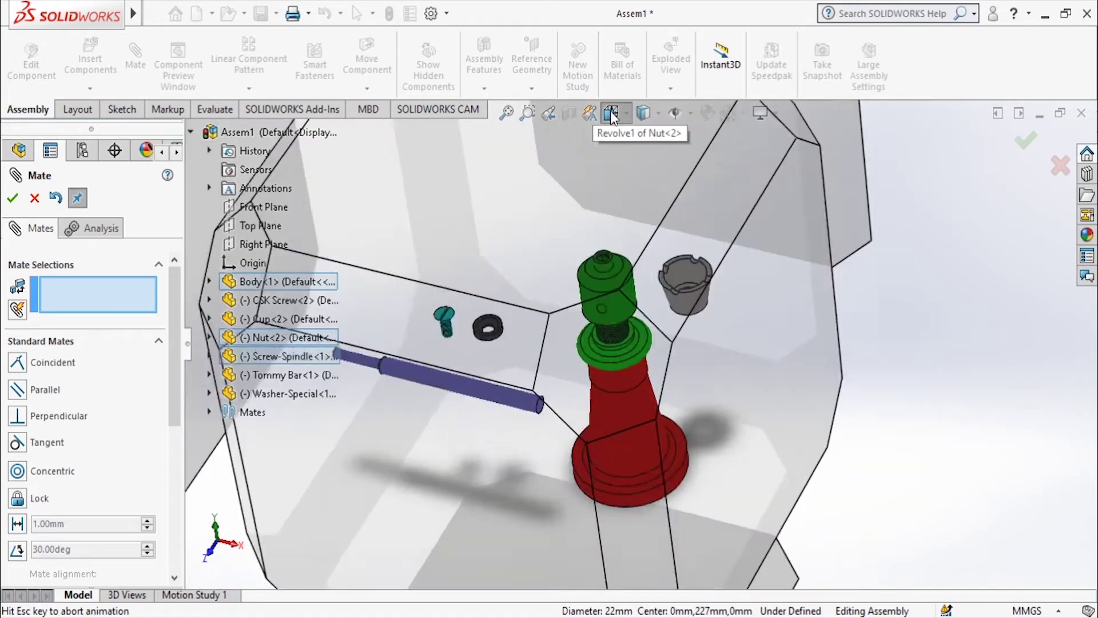
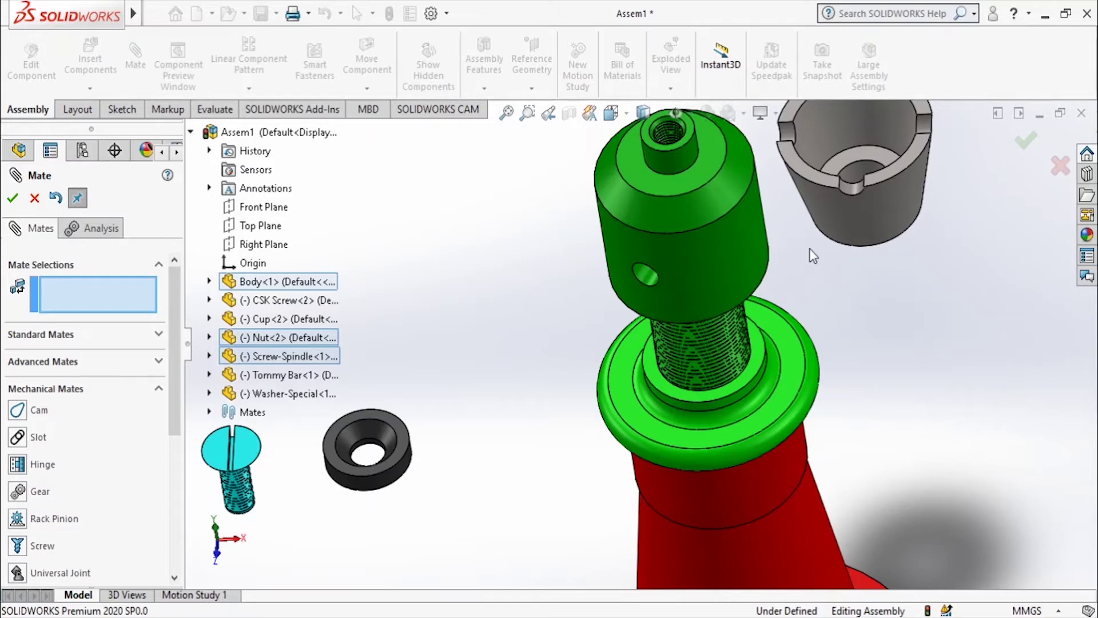
left_click(159, 388)
left_click(155, 335)
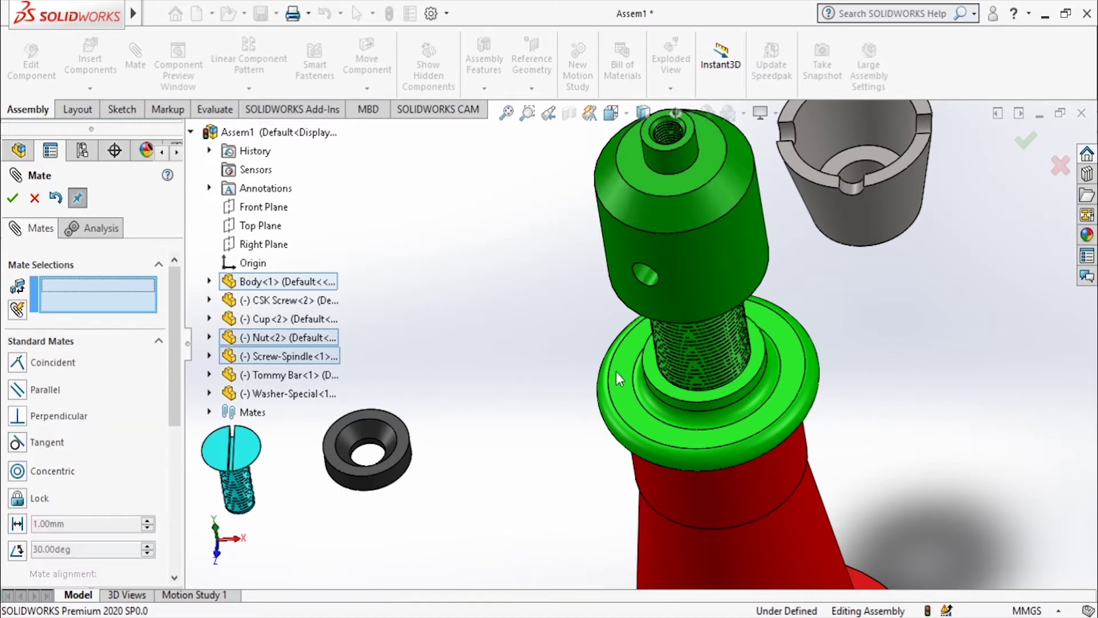
middle_click_drag(811, 243, 634, 165)
left_click(636, 167)
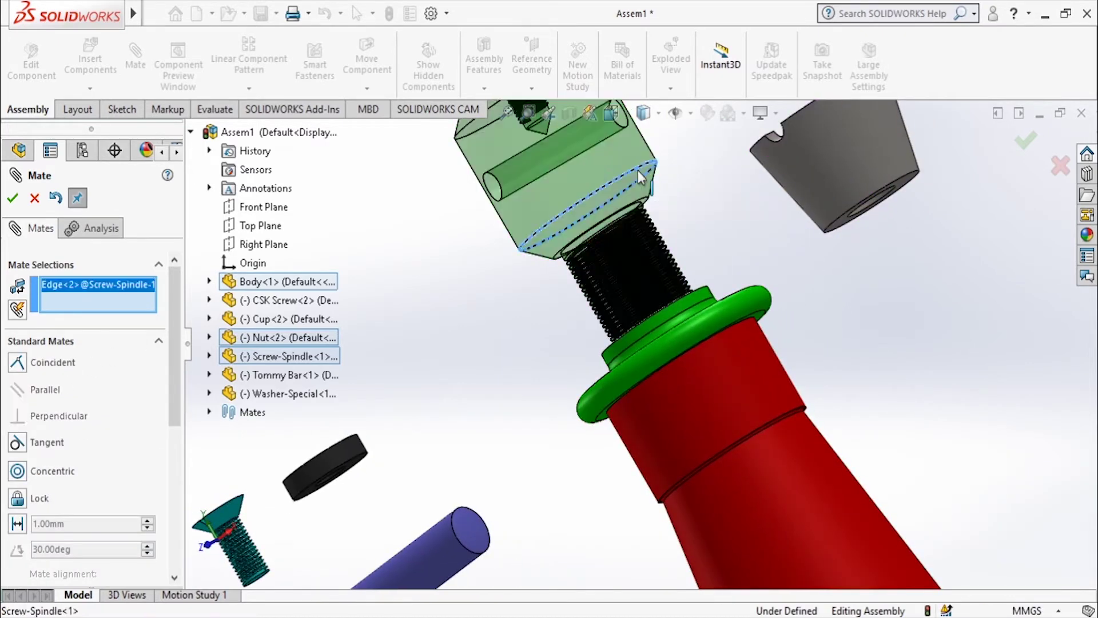
middle_click_drag(736, 238, 764, 286)
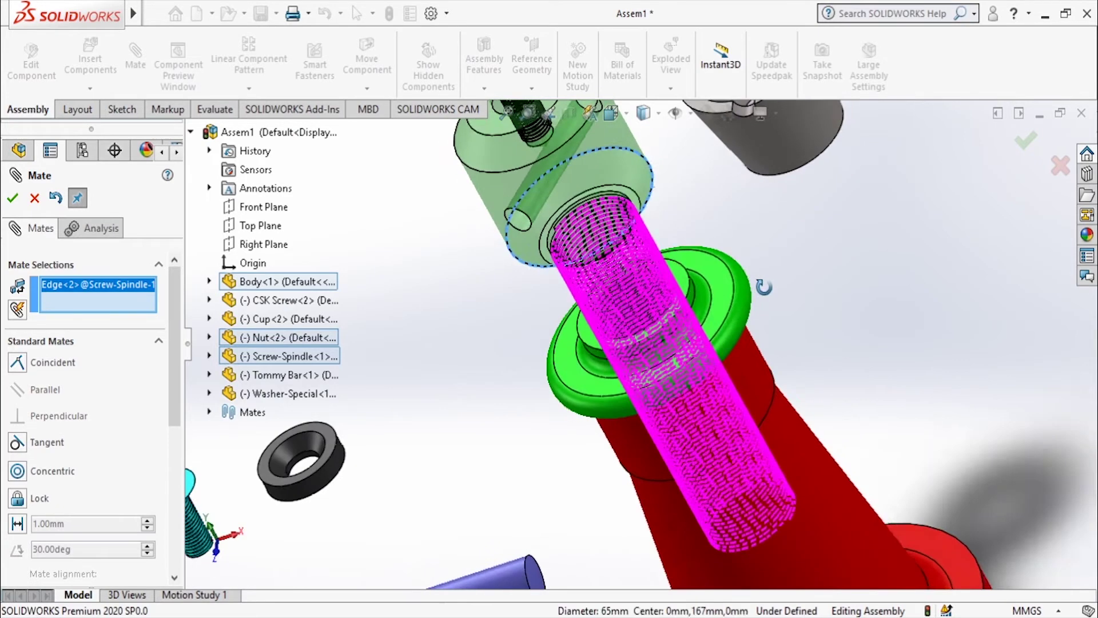
left_click(725, 284)
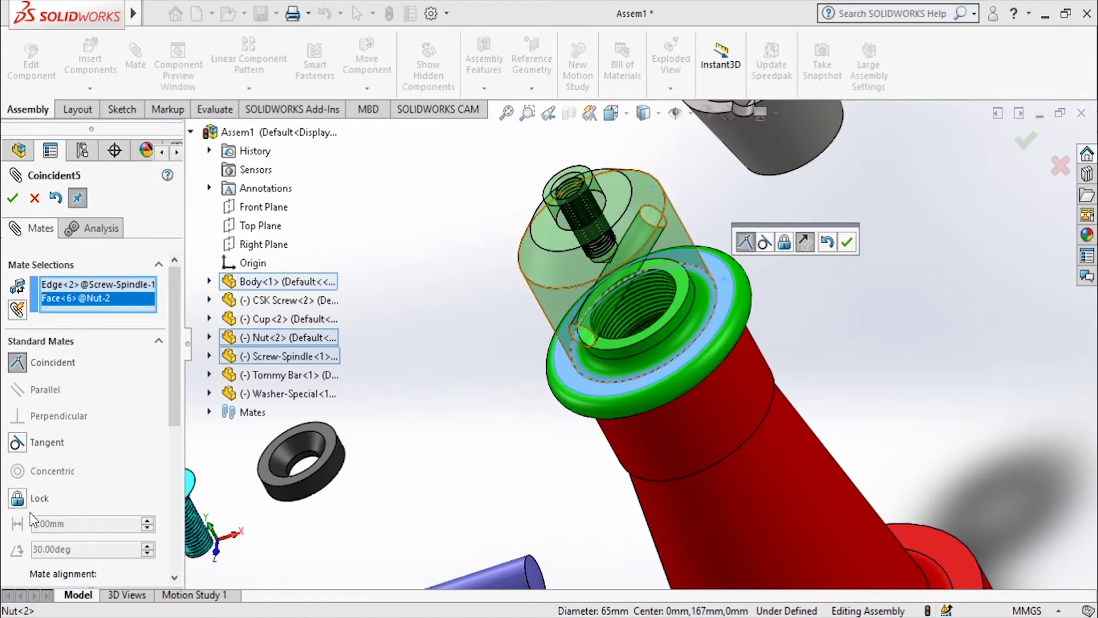
right_click(81, 297)
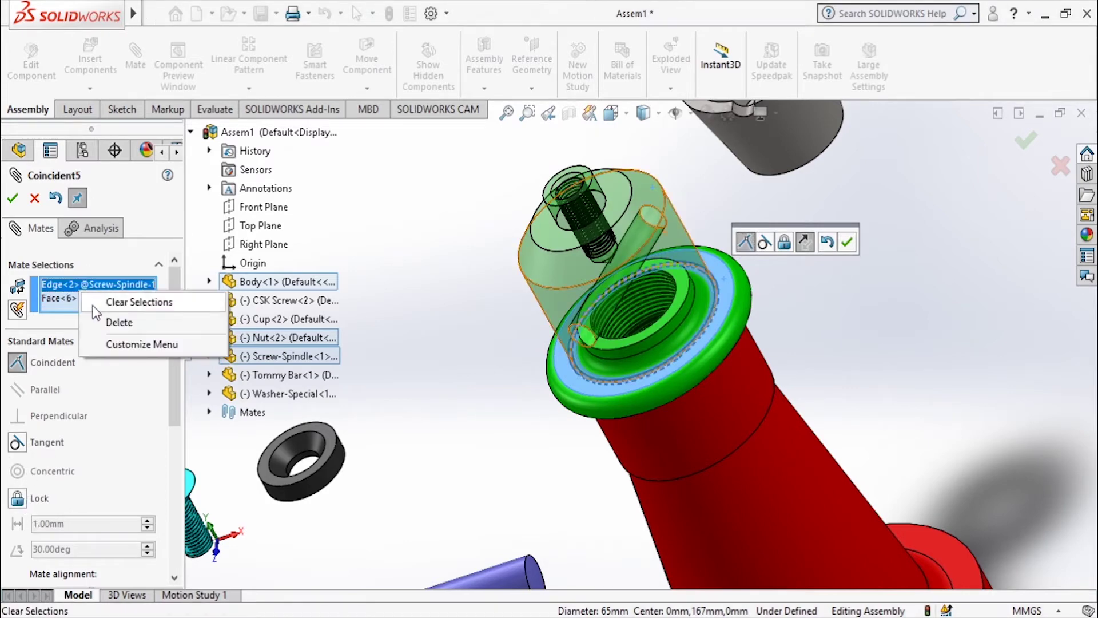
left_click(117, 304)
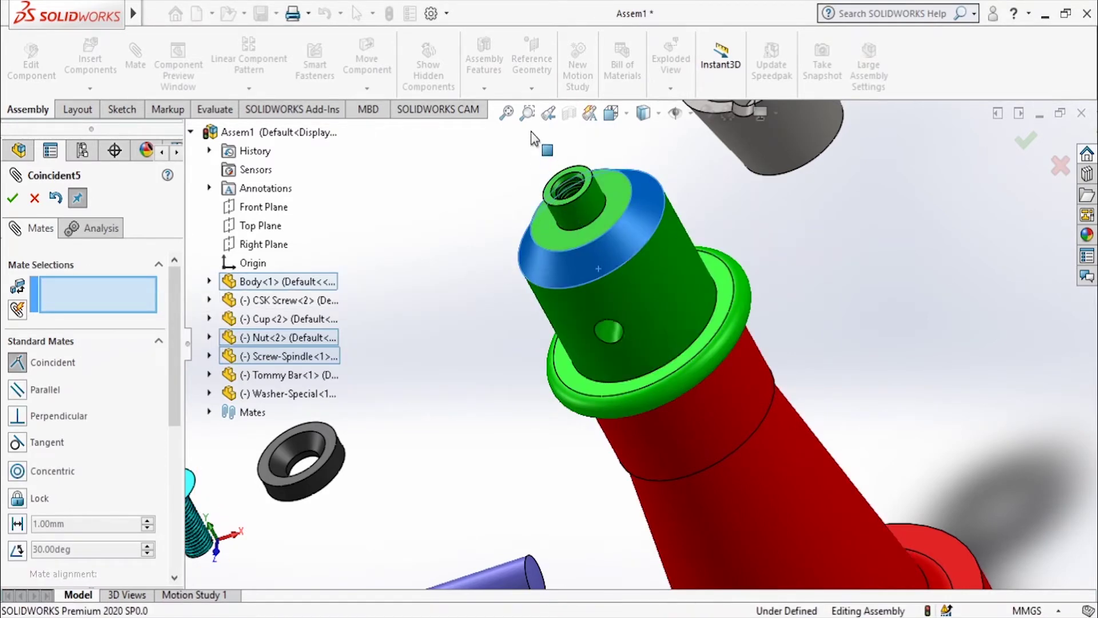
left_click(34, 198)
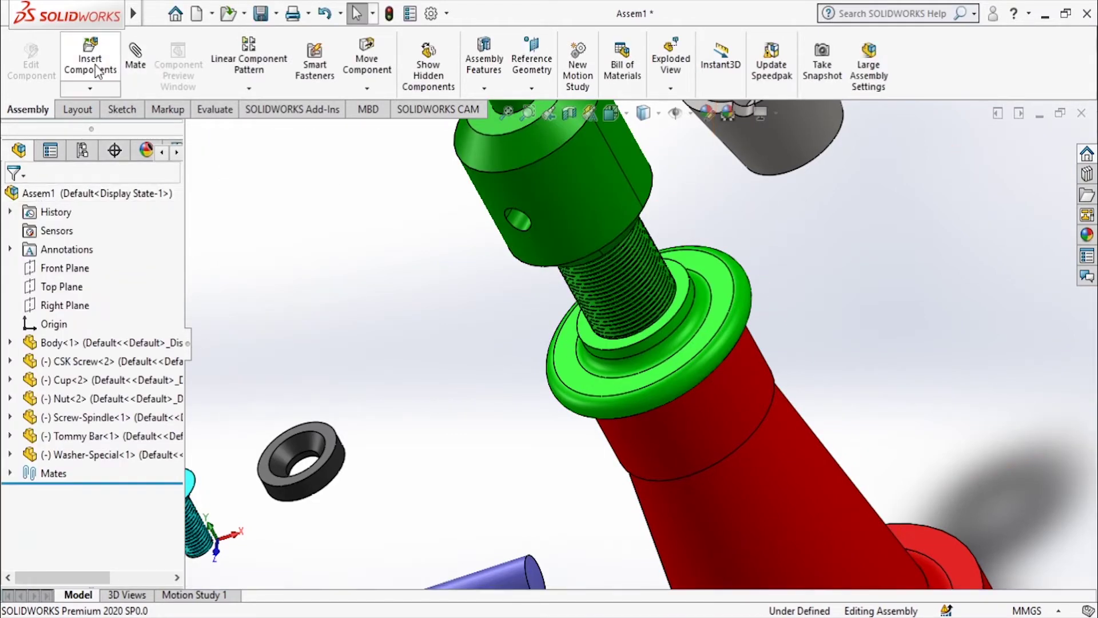
- Start a distance mate, trying the lower edge of the Screw-Spindle's head against the Nut's flange, and clear the selection
left_click(133, 57)
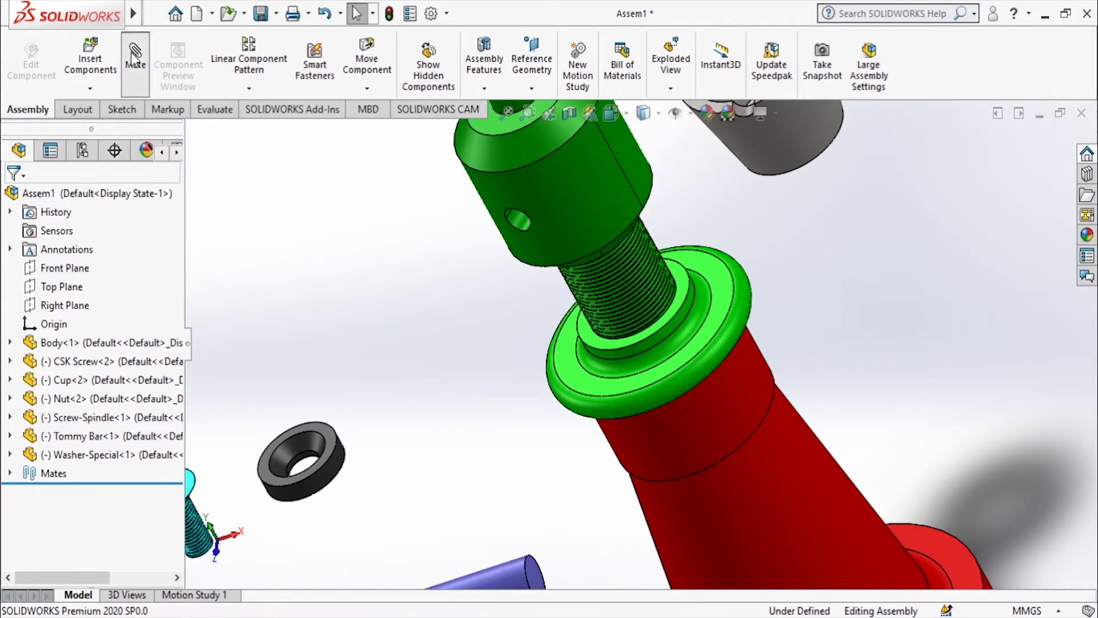
left_click(636, 212)
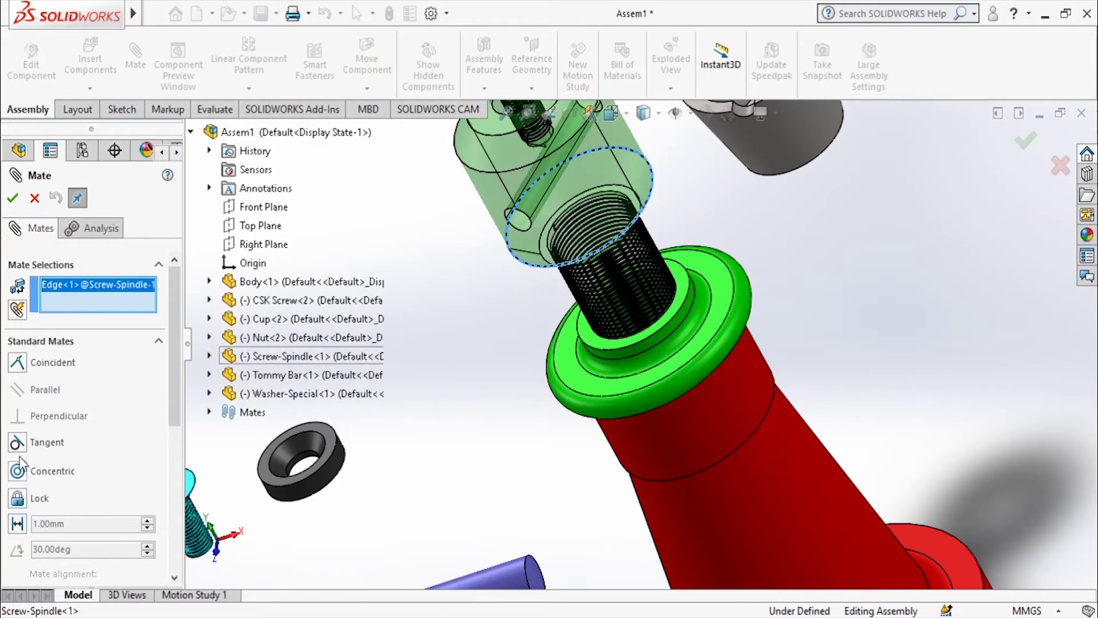
left_click(18, 523)
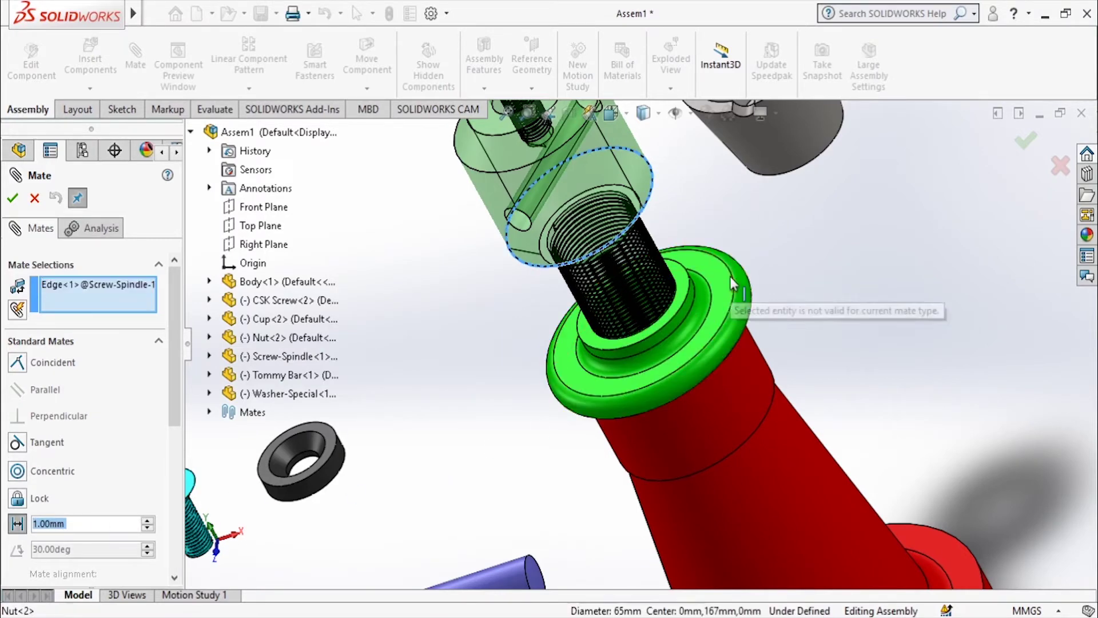
left_click(720, 298)
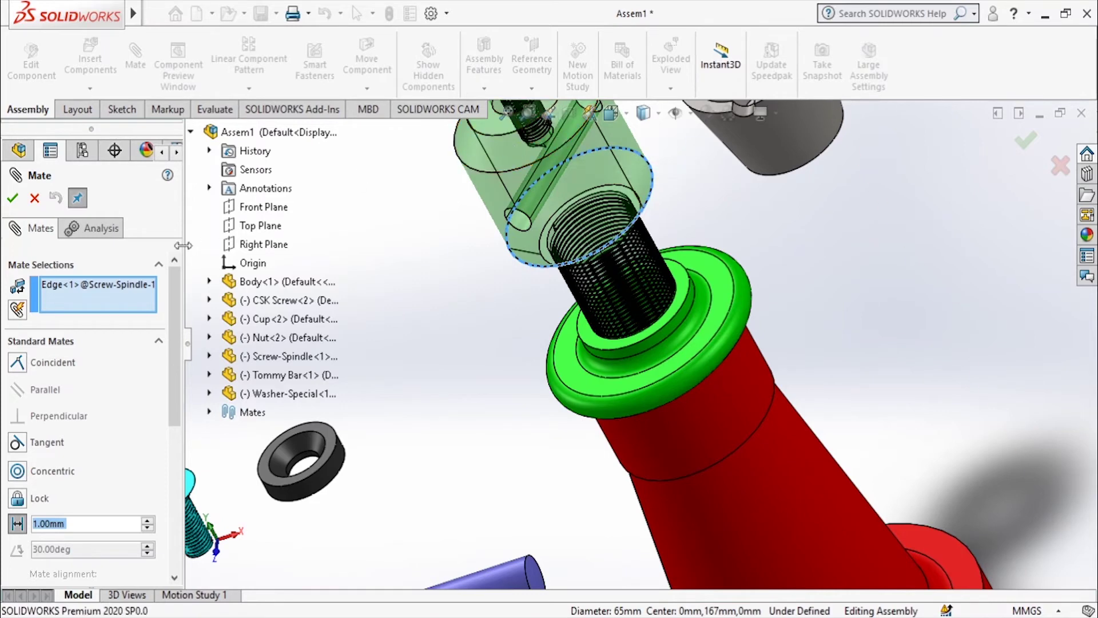
right_click(117, 286)
left_click(149, 296)
- Add a distance mate between the Screw-Spindle head's flat upper face and the Nut's flange top face, trying 50 and 90 mm before applying 100 mm
middle_click_drag(571, 343, 615, 218)
left_click(613, 214)
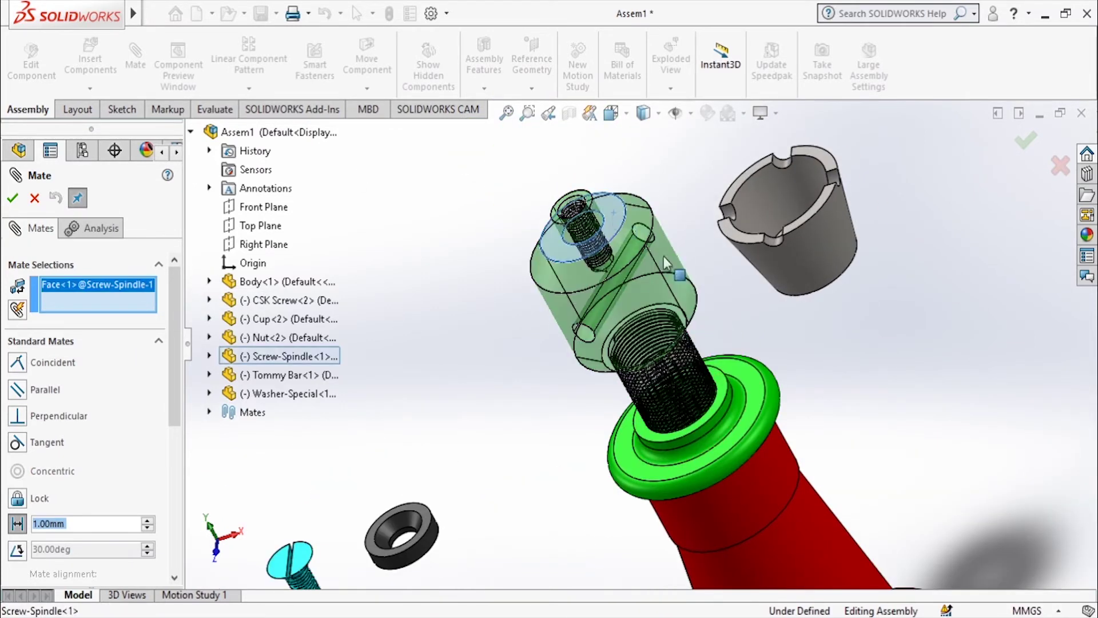
left_click(749, 372)
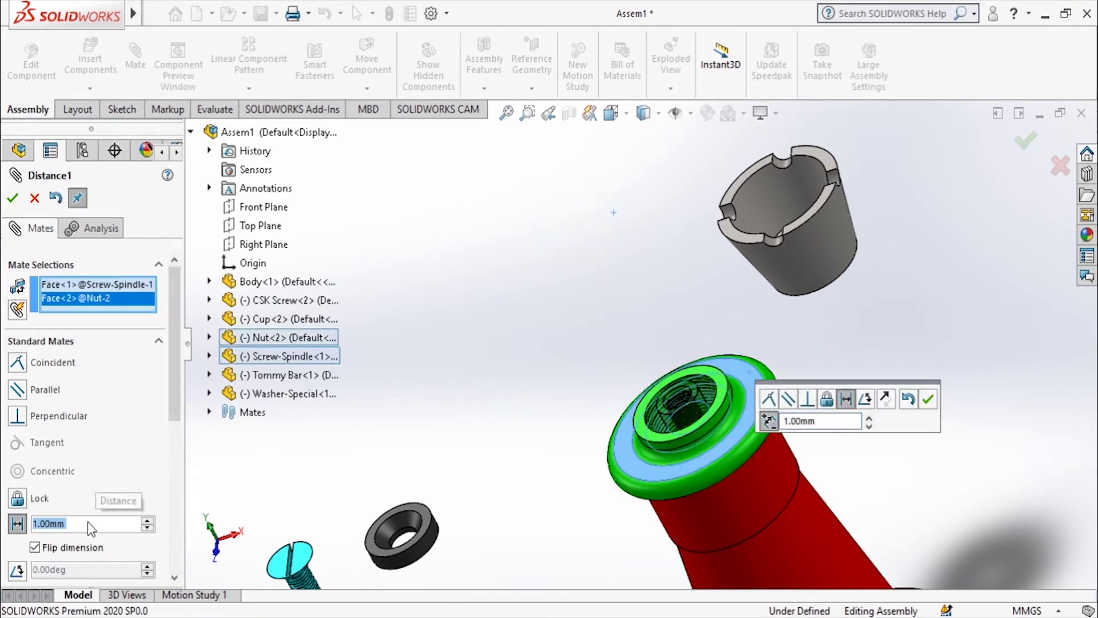
type("50")
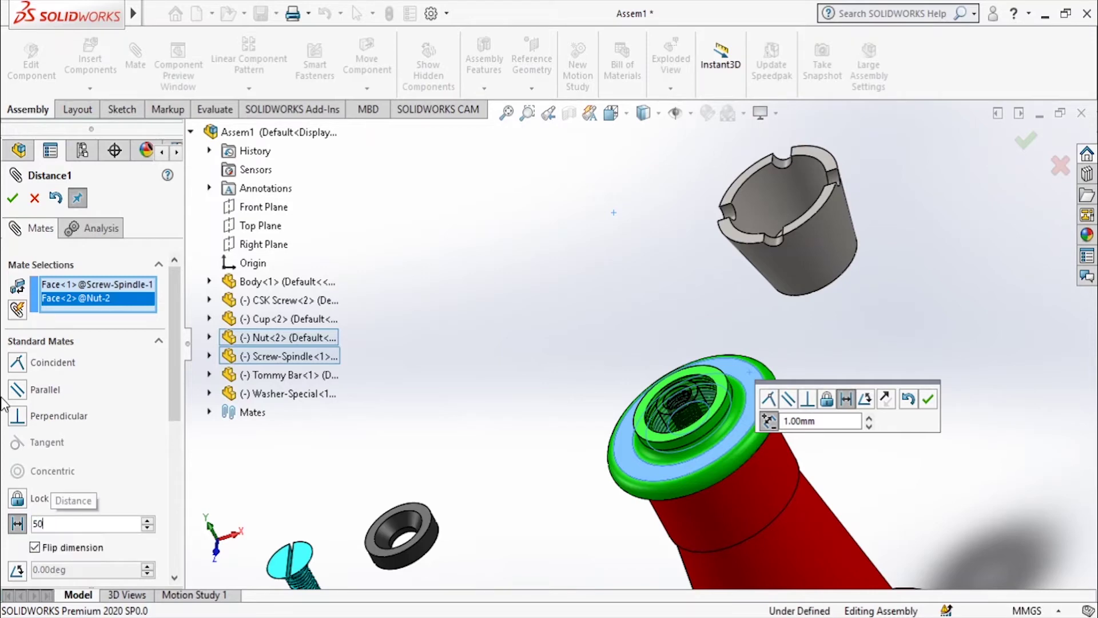
key("Return")
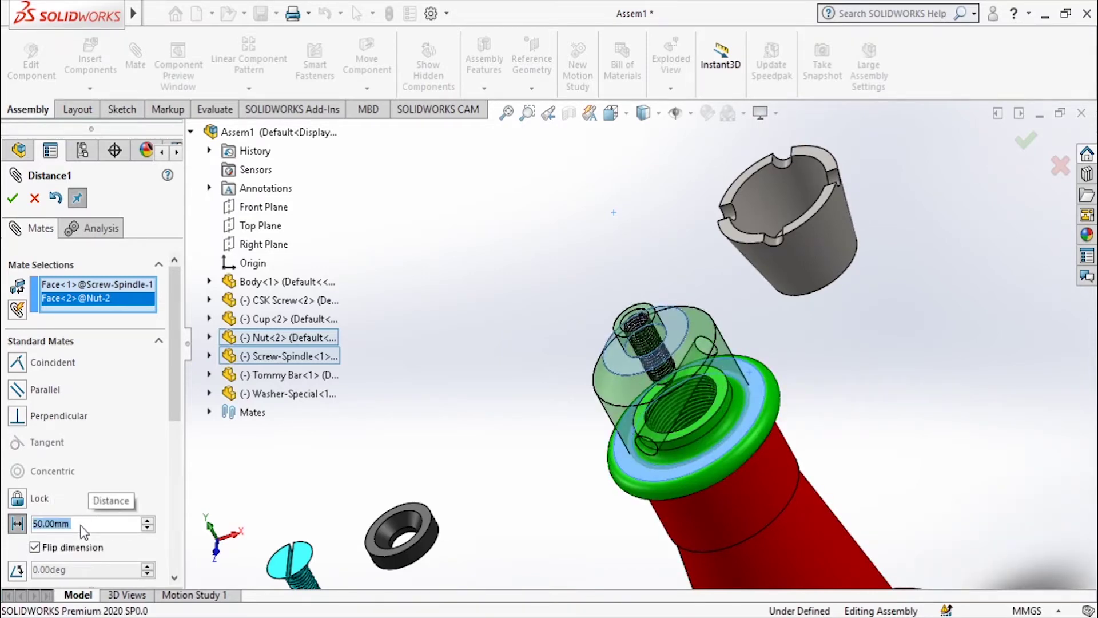
type("90")
key("Return")
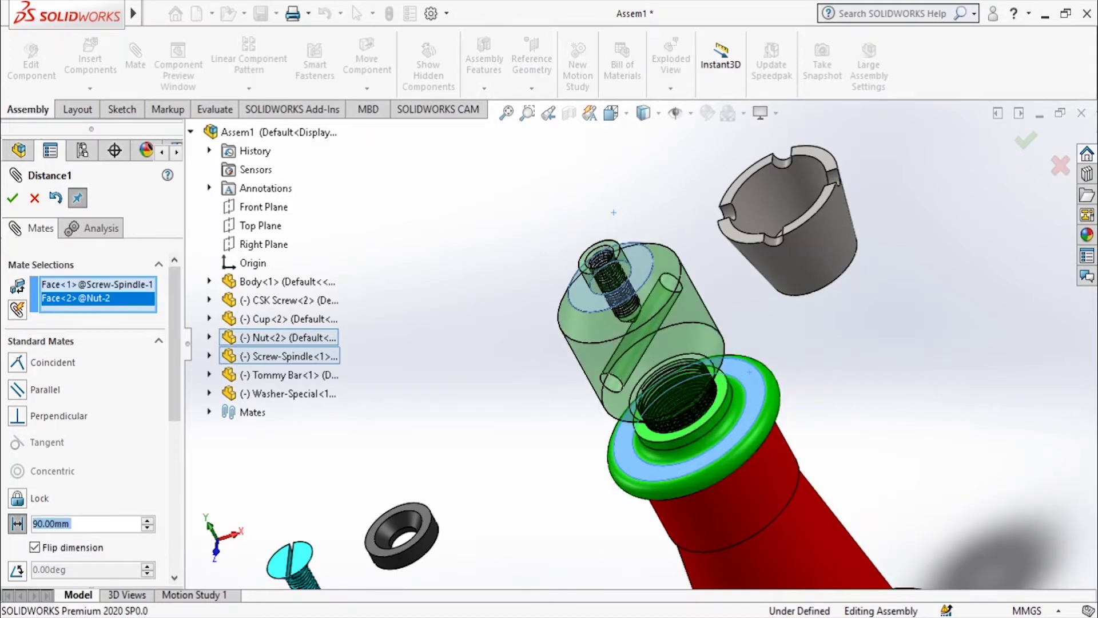
type("100")
key("Return")
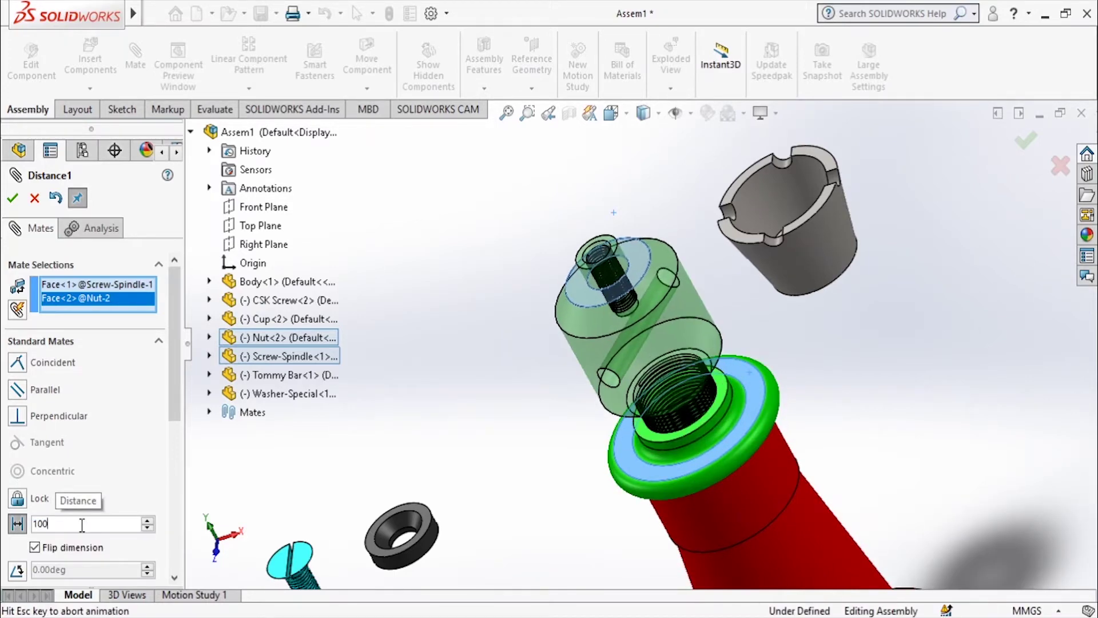
left_click(12, 197)
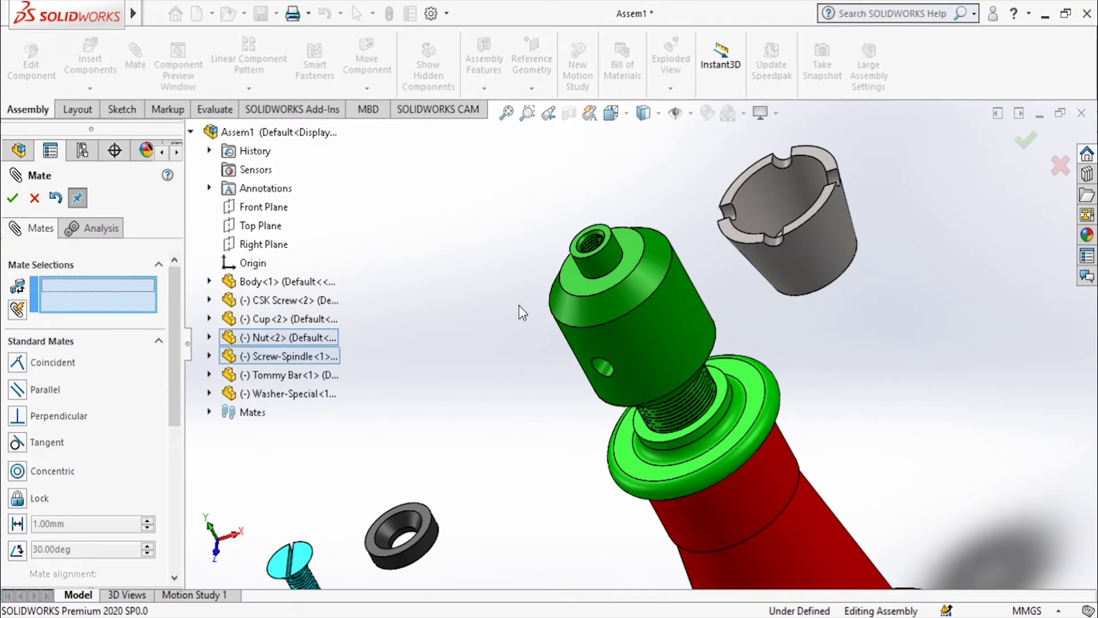
- Add a coincident mate between the assembly's Front Plane and the Screw-Spindle's Right Plane
left_click(260, 209)
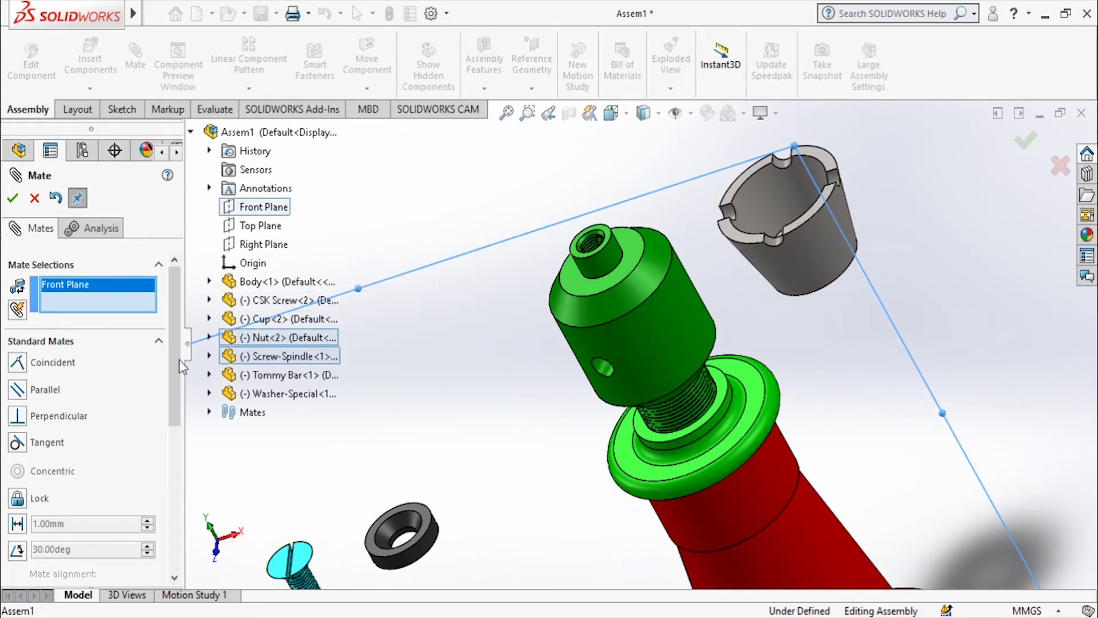
left_click(210, 356)
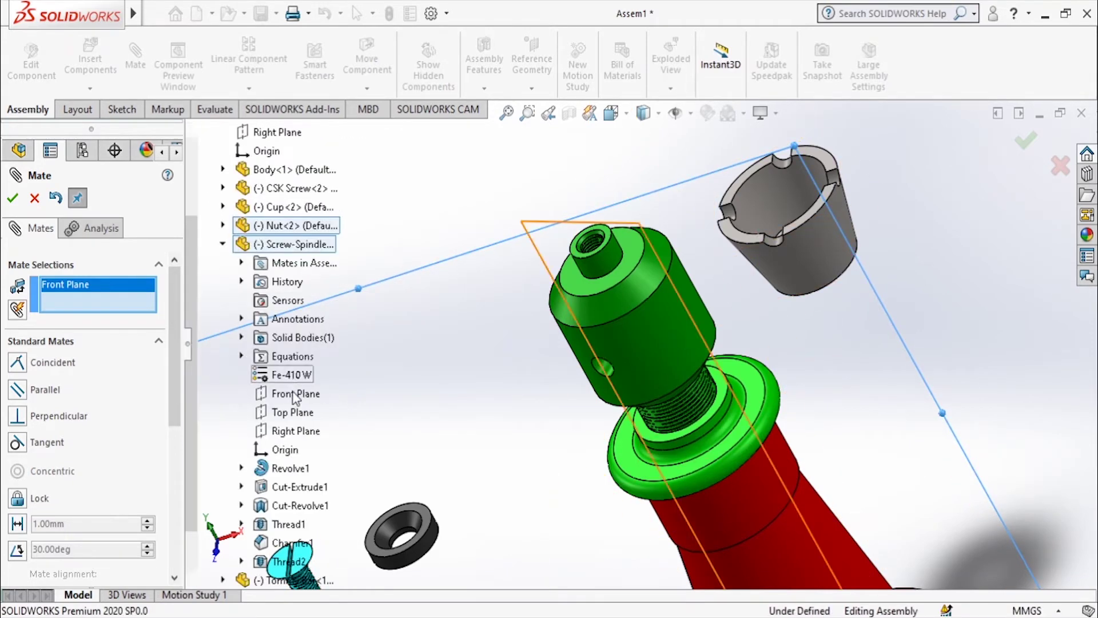
middle_click_drag(460, 226, 486, 239)
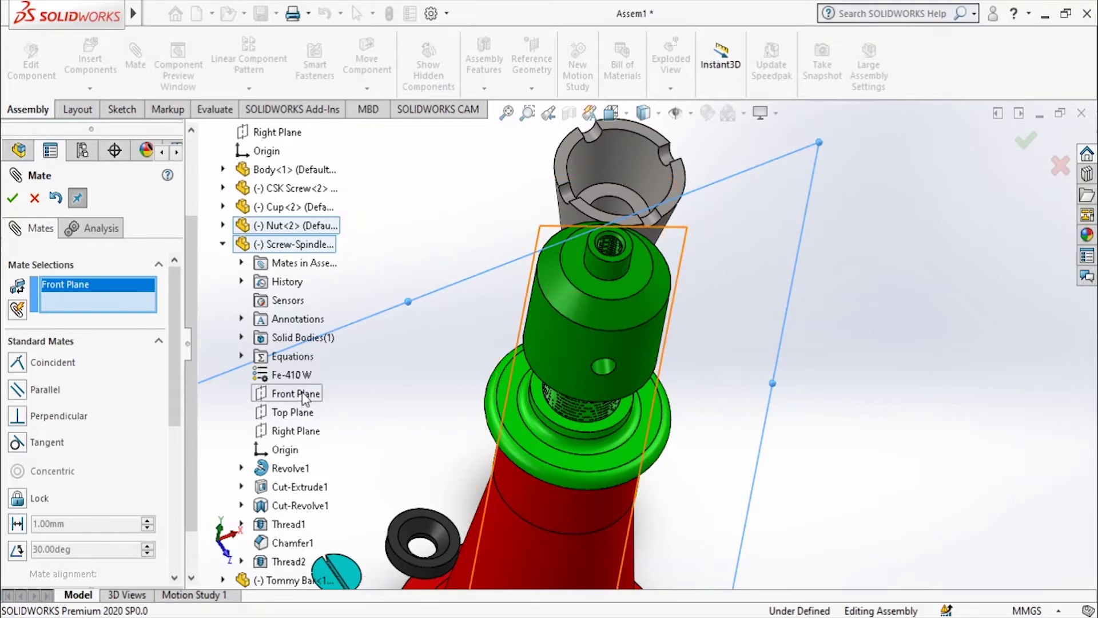
left_click(301, 431)
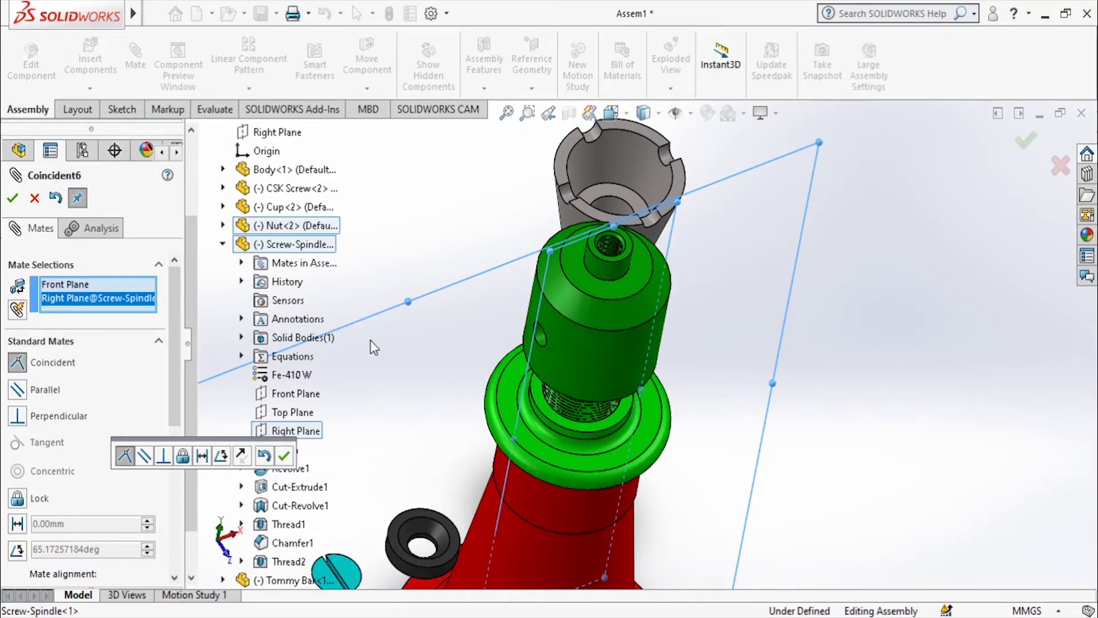
left_click(284, 455)
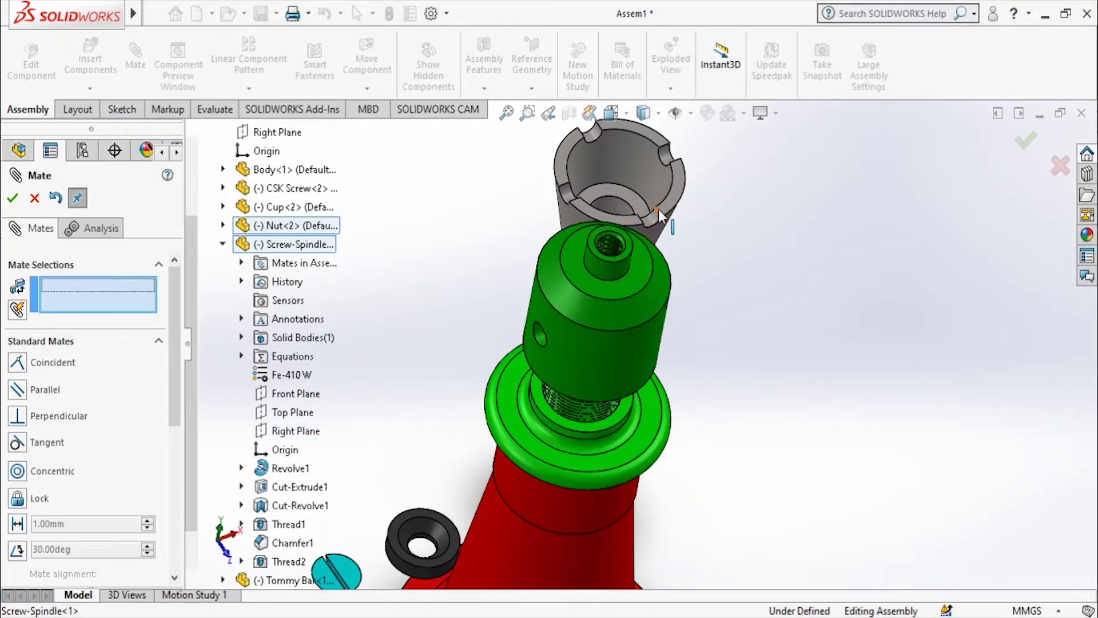
- Add a concentric mate between the hole in the Cup's base and the small cylindrical boss on top of the Screw-Spindle
left_click(616, 202)
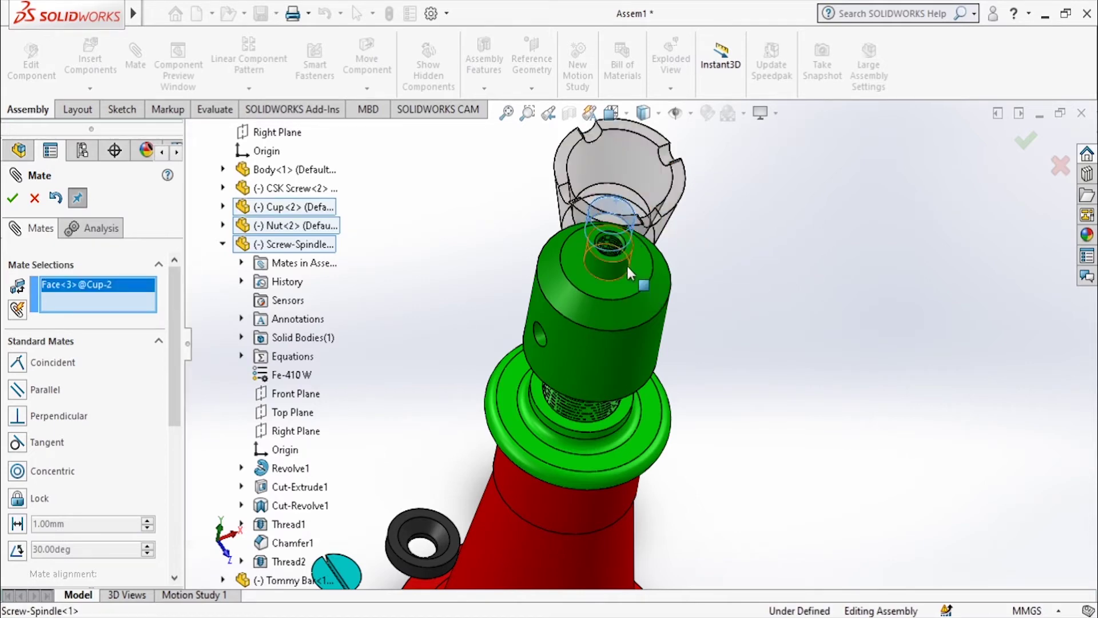
left_click(627, 267)
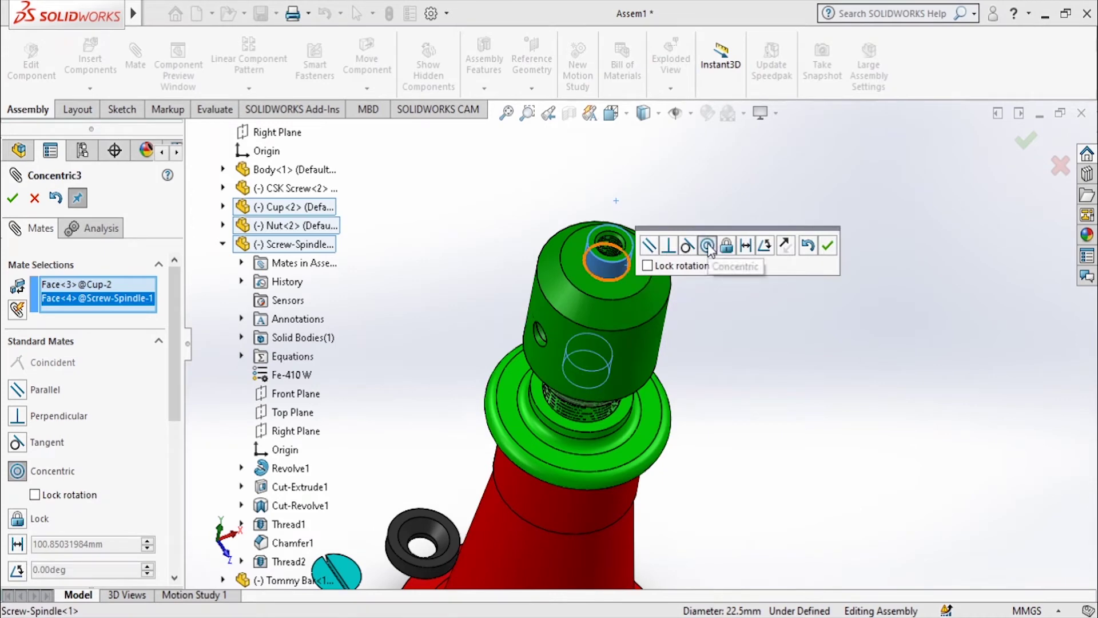
left_click(828, 245)
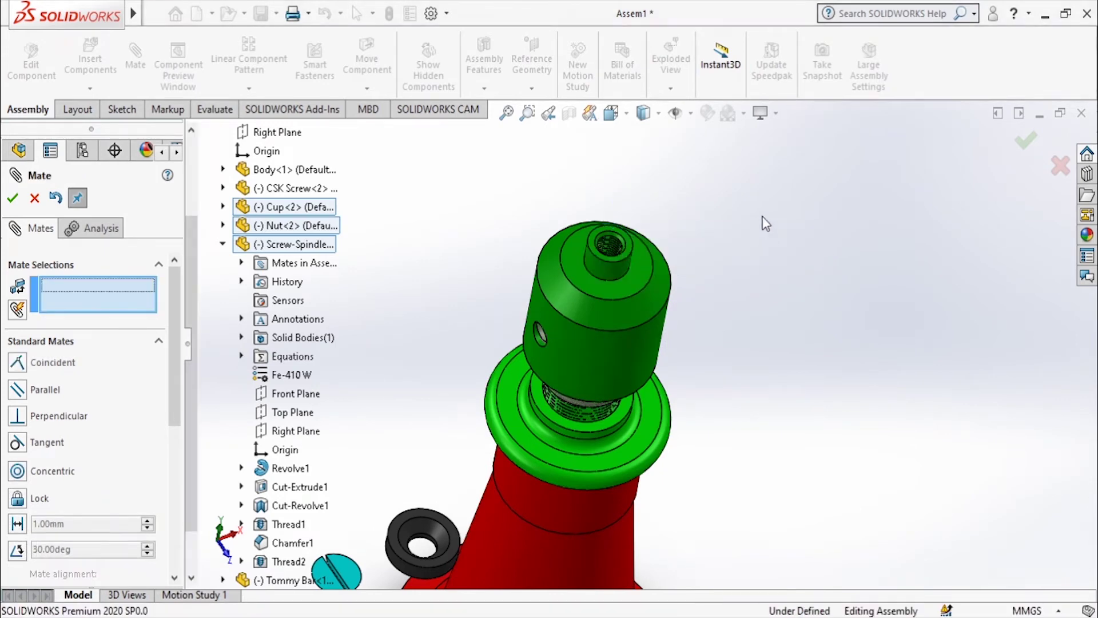
middle_click_drag(765, 223, 635, 423)
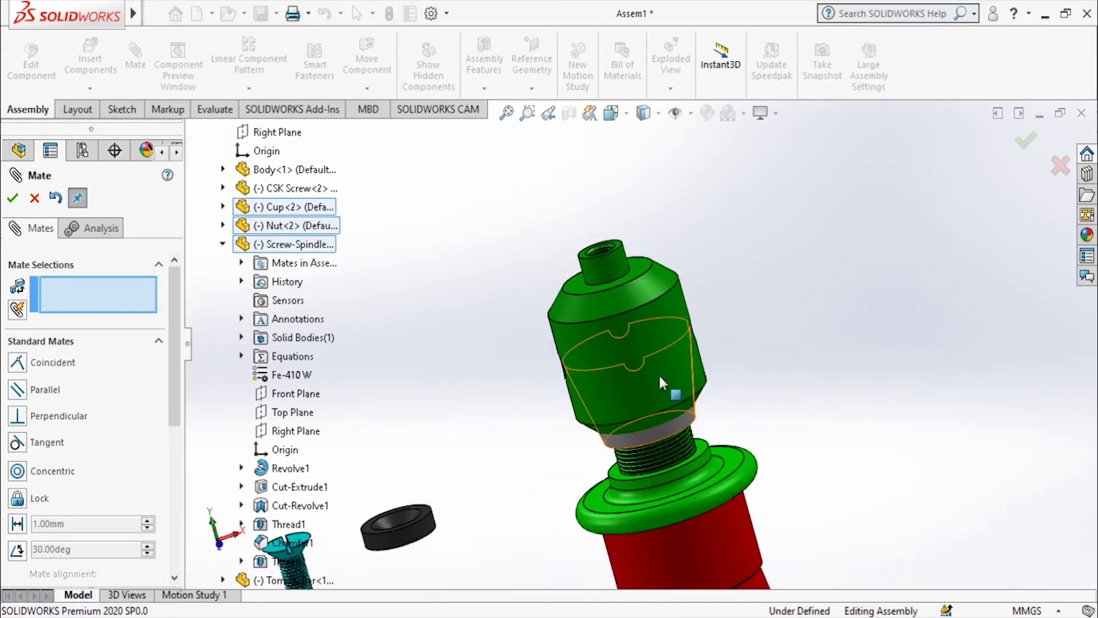
- Add a coincident mate between the Cup's underside face and the flat upper face of the Screw-Spindle's head
left_click_drag(661, 380, 612, 181)
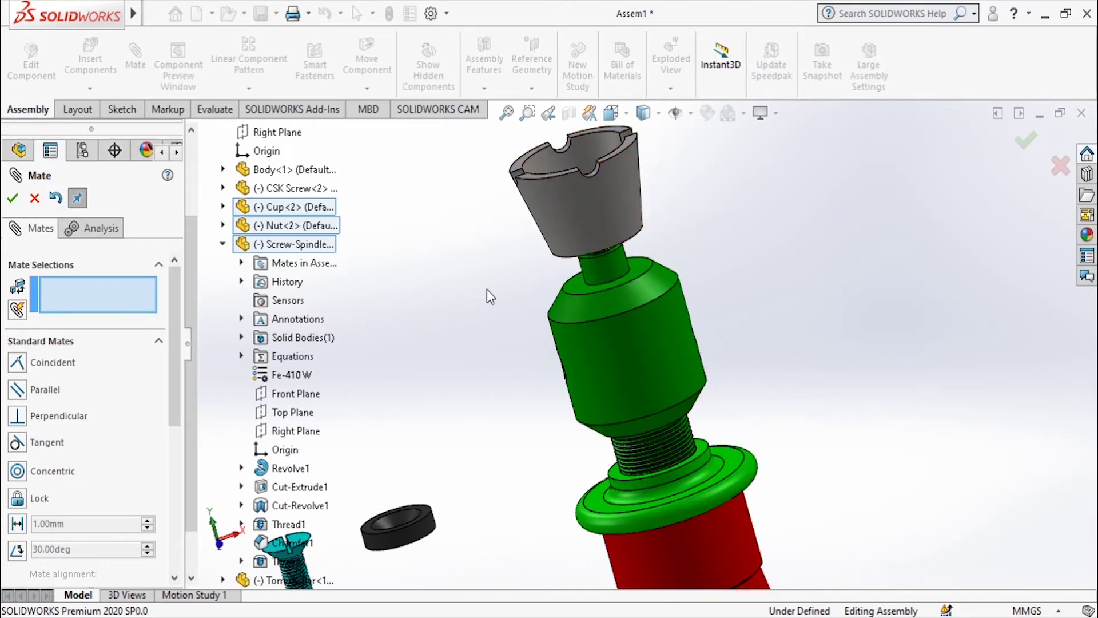
middle_click_drag(486, 290, 486, 194)
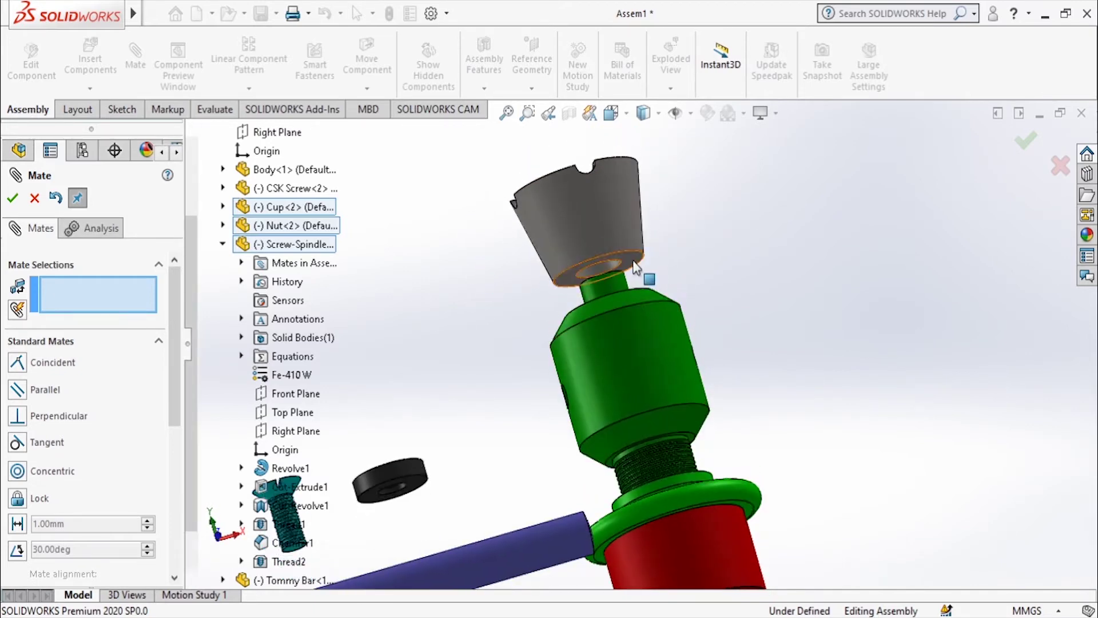
left_click(633, 262)
middle_click_drag(635, 269, 638, 290)
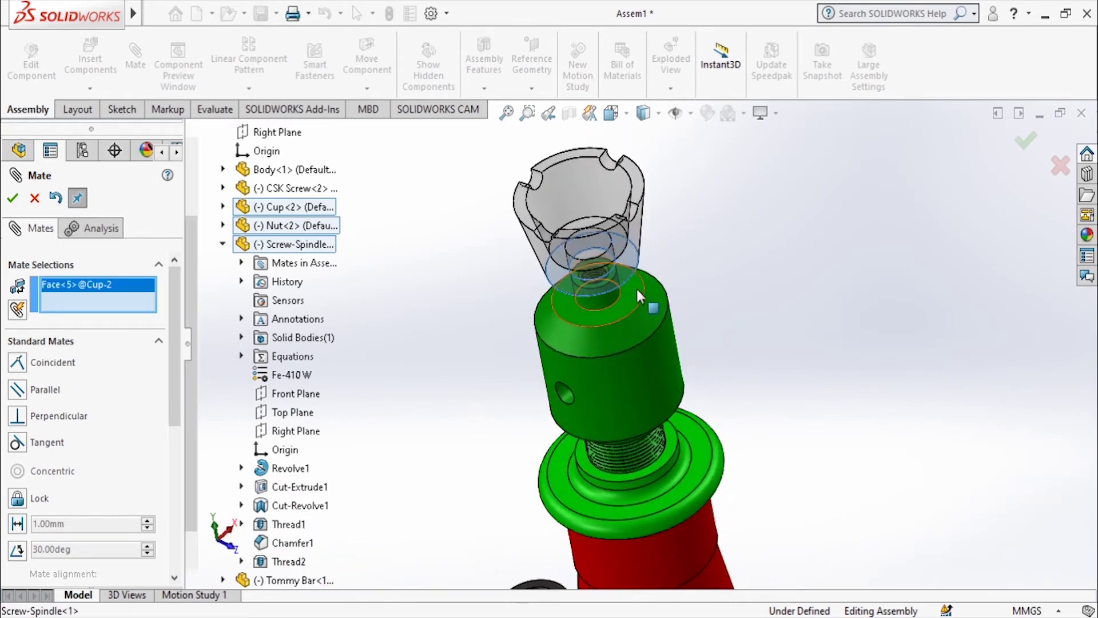
left_click(637, 291)
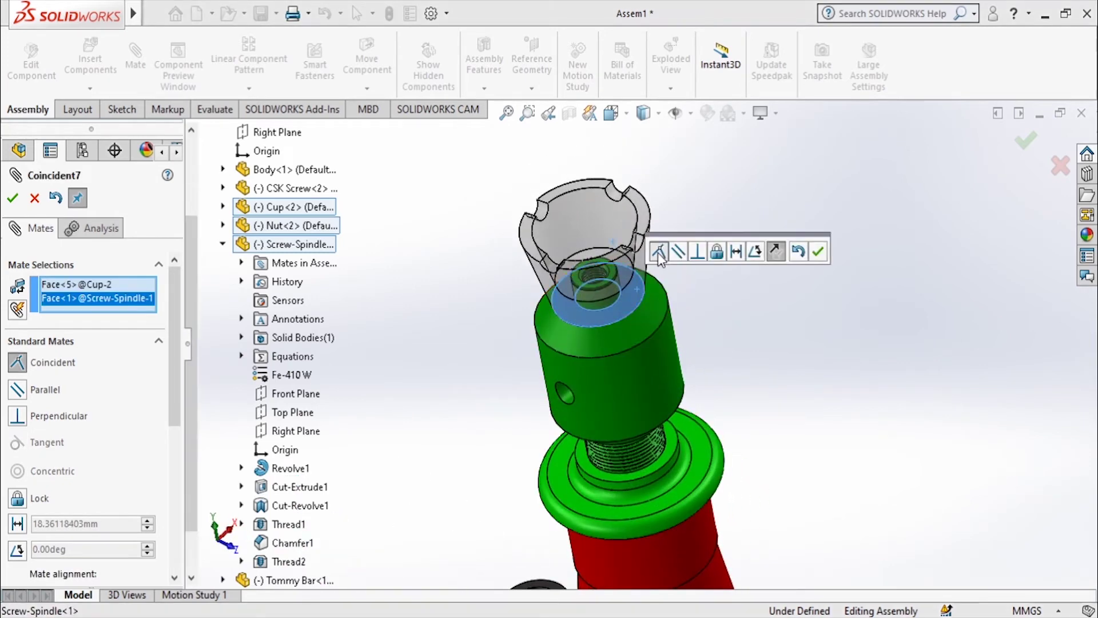
left_click(817, 252)
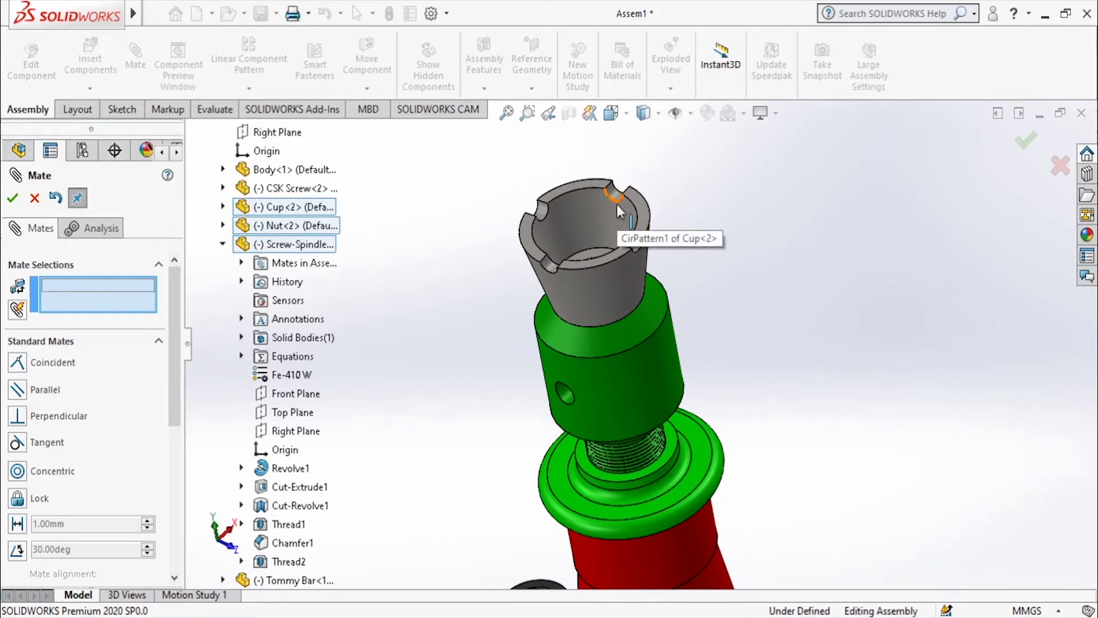
left_click(574, 189)
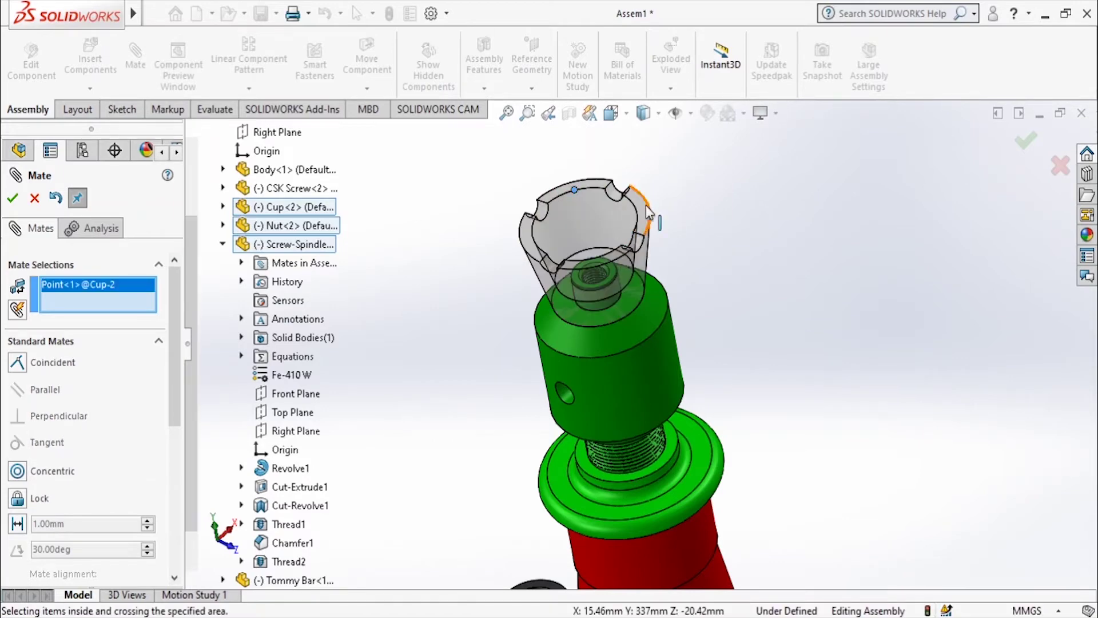
right_click(141, 288)
left_click(189, 289)
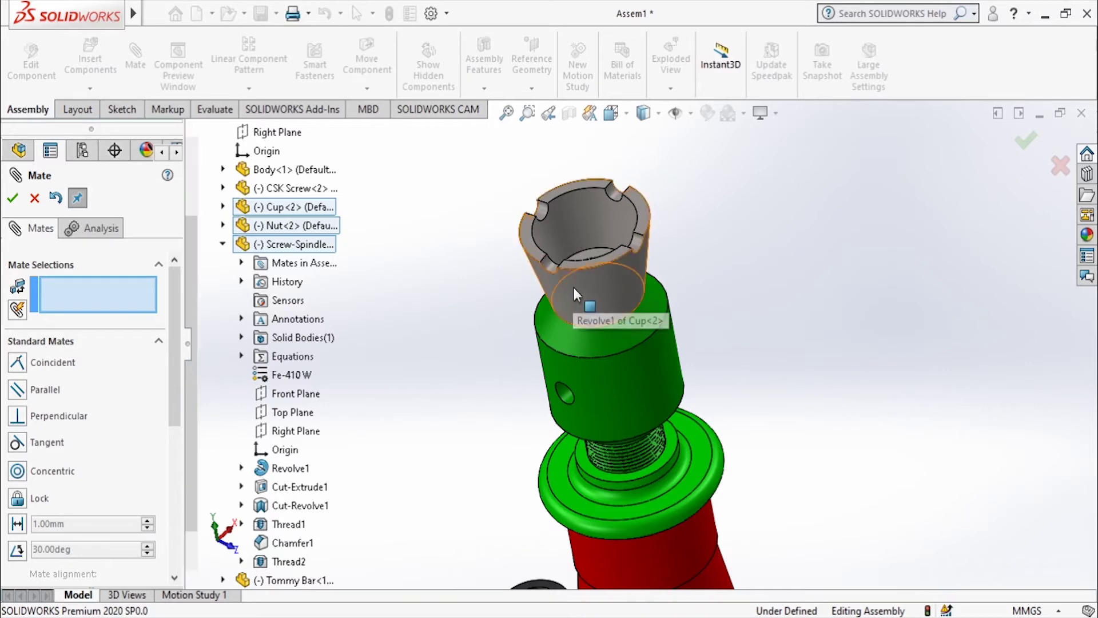
left_click(625, 264)
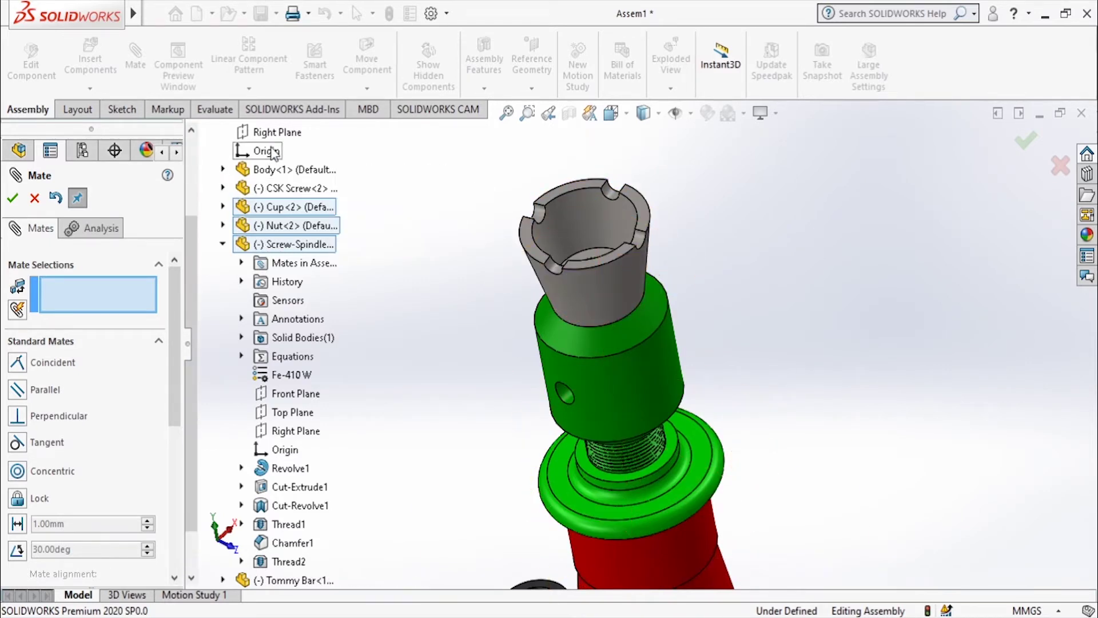
- Add a coincident mate between the assembly's Front Plane and the Cup's Right Plane
scroll(274, 194, "up", 2)
left_click(273, 212)
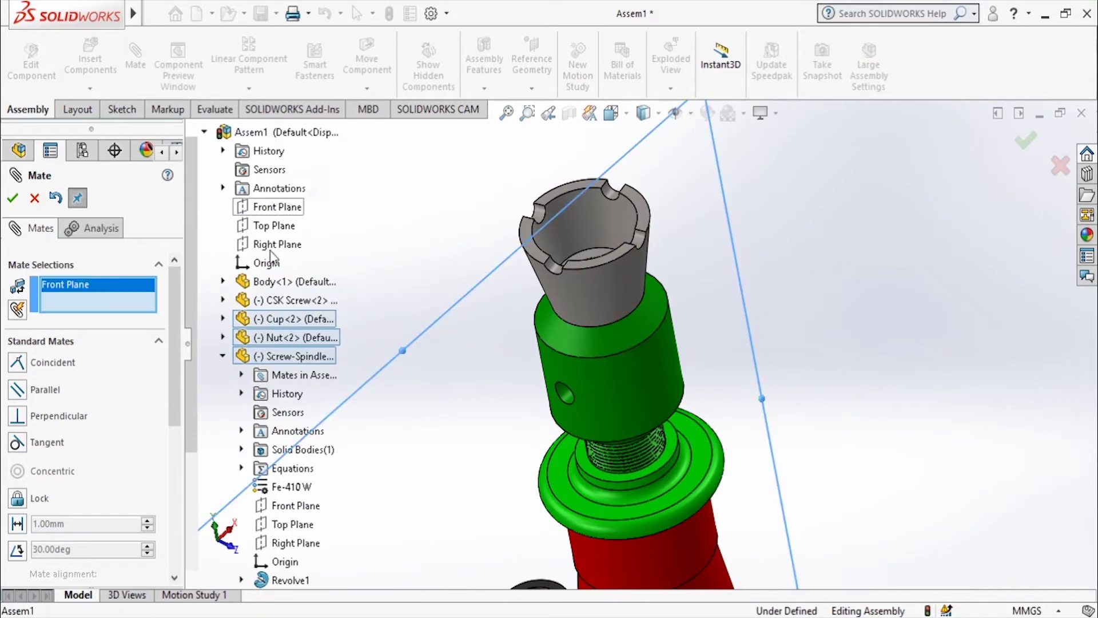
scroll(345, 324, "down", 3)
scroll(456, 306, "up", 3)
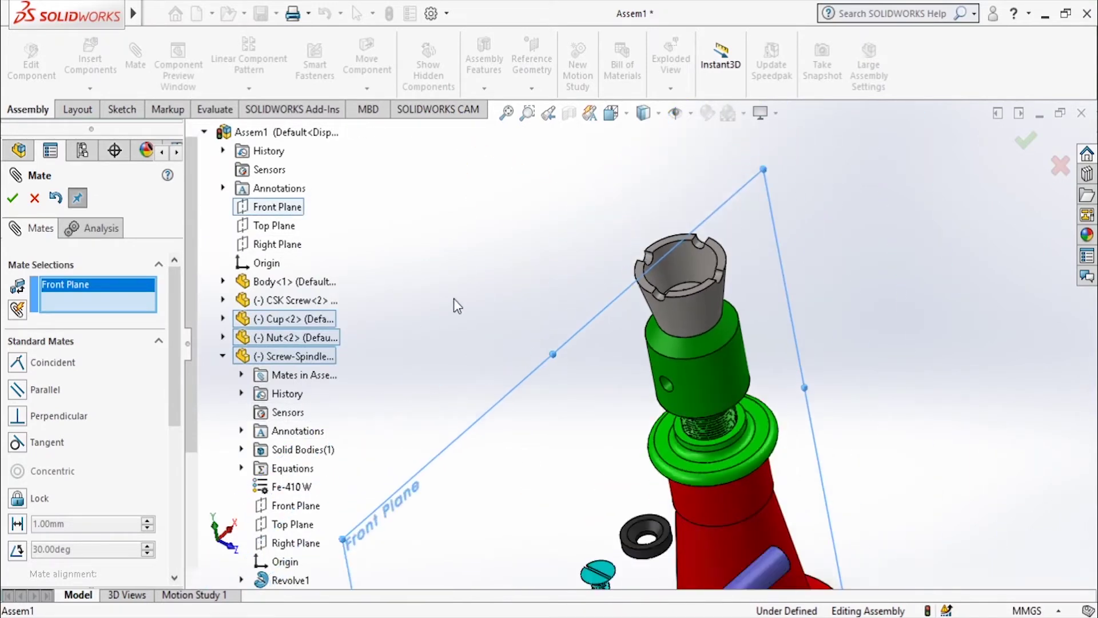
left_click(295, 543)
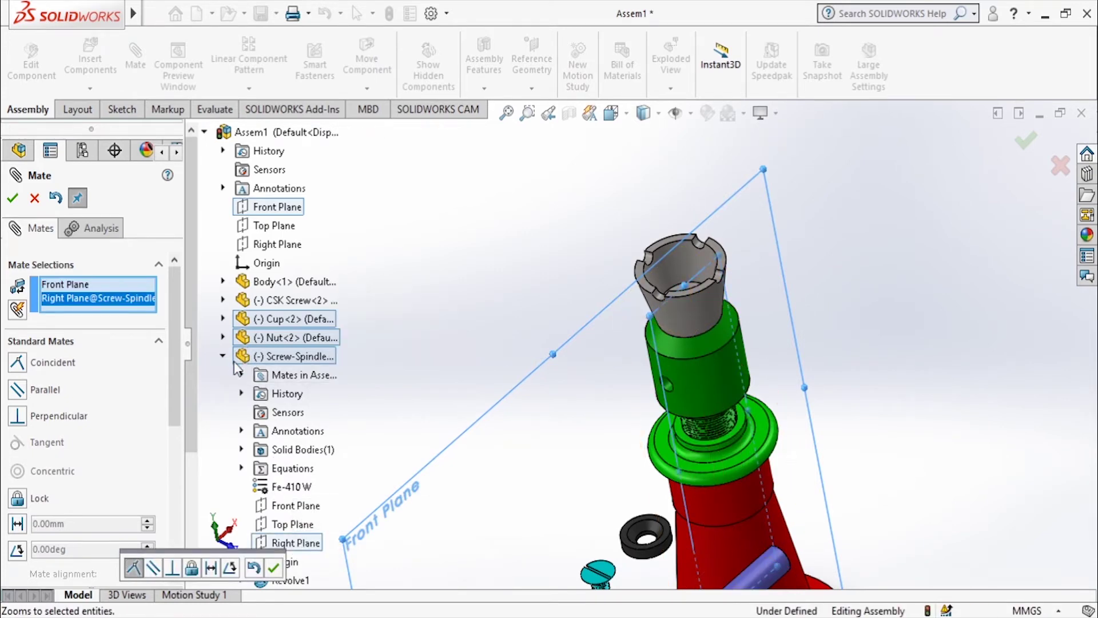
right_click(117, 306)
left_click(149, 331)
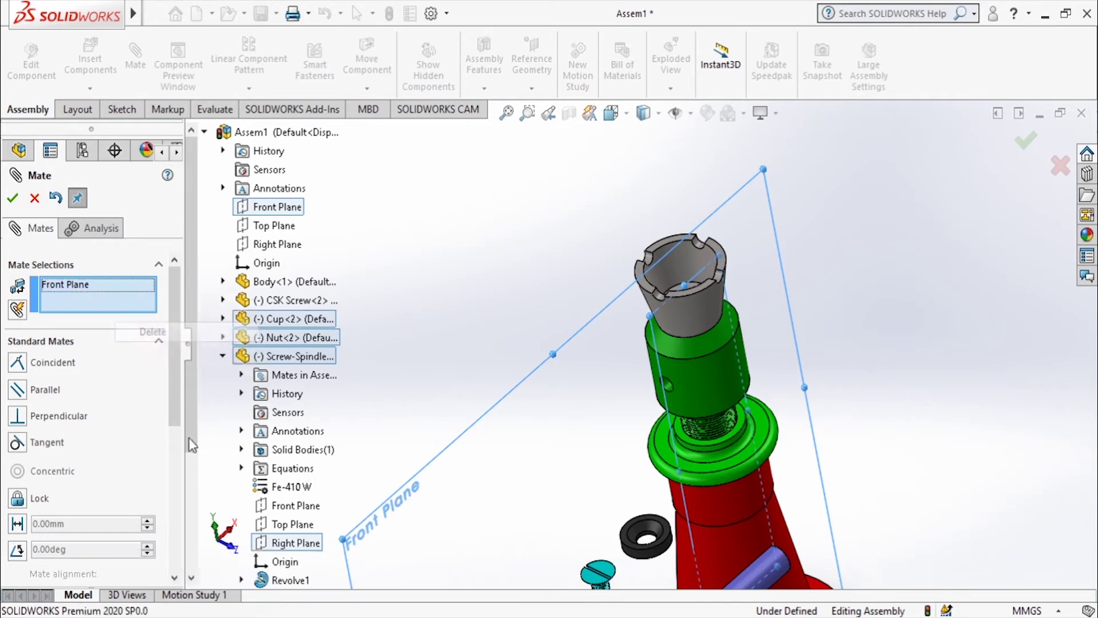
left_click(222, 356)
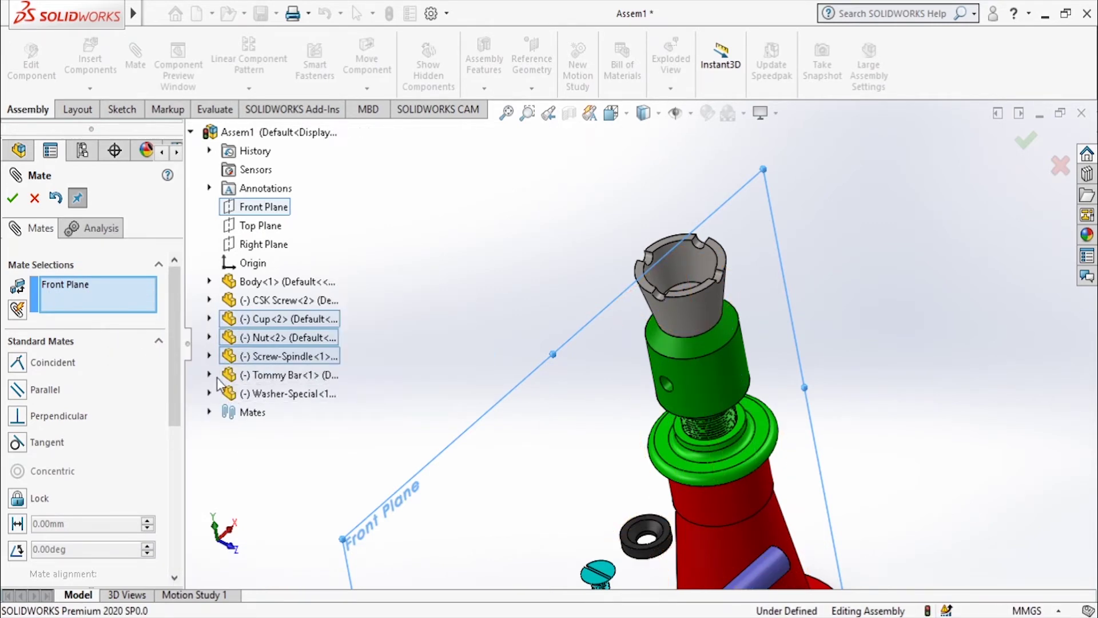
left_click(216, 318)
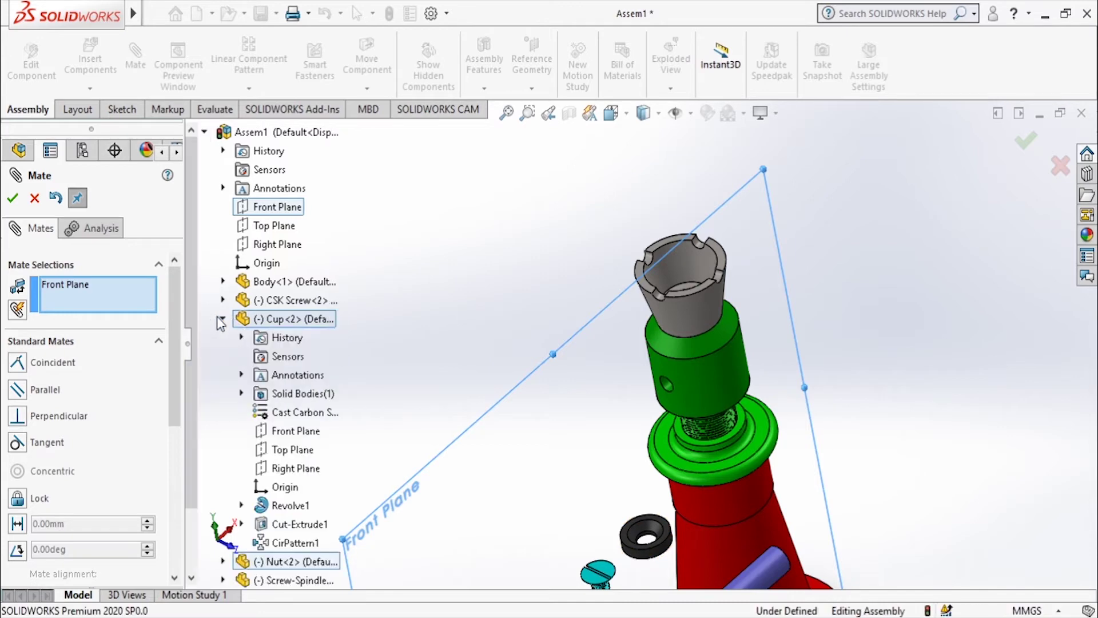
left_click(296, 469)
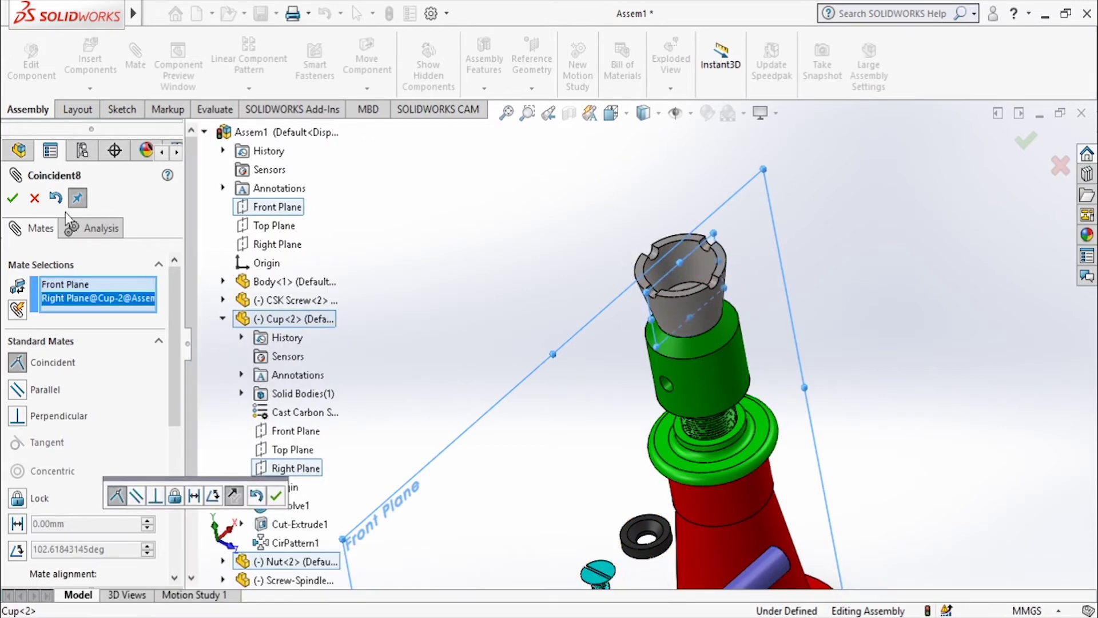
left_click(14, 199)
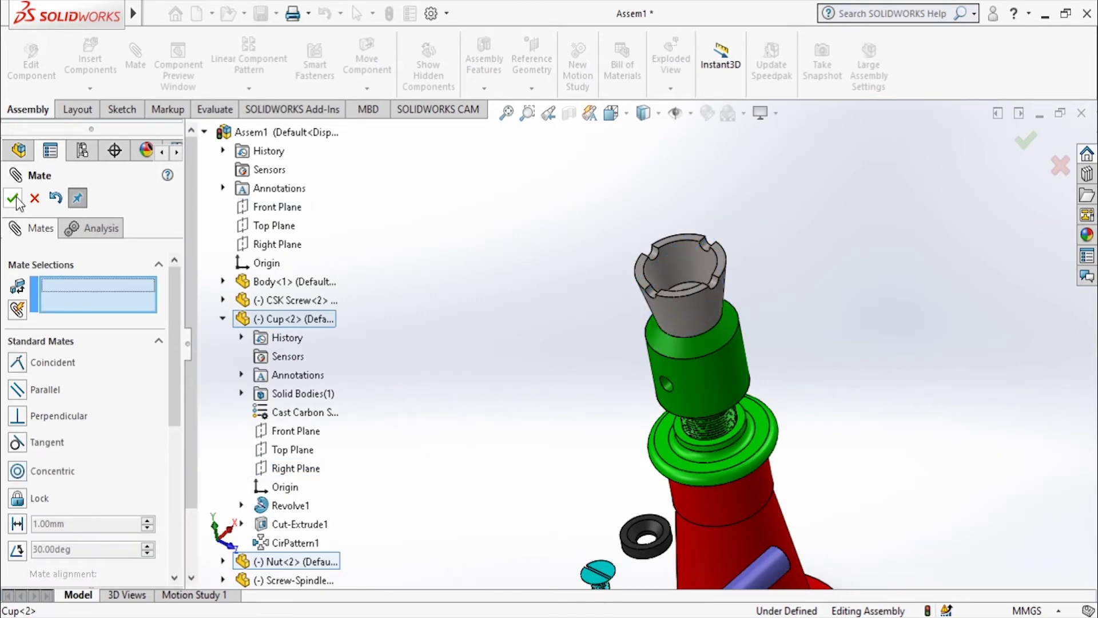
- Add a concentric mate between the Washer-Special's outer cylindrical face and the Screw-Spindle head's cylindrical face, and close the Mate command
key("f")
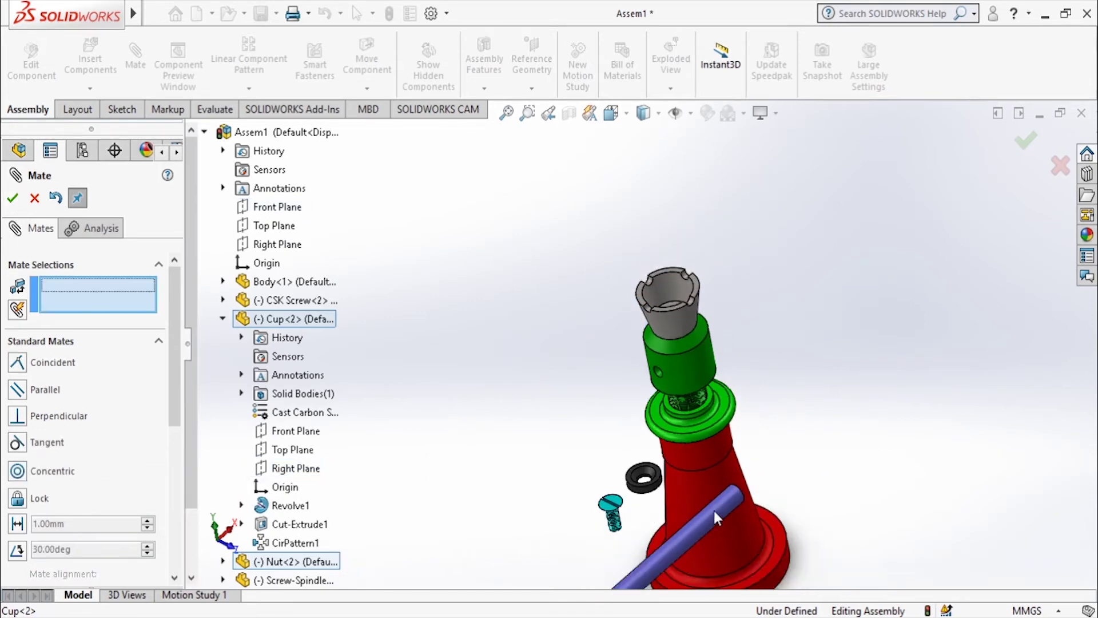
scroll(680, 476, "down", 3)
scroll(612, 453, "down", 3)
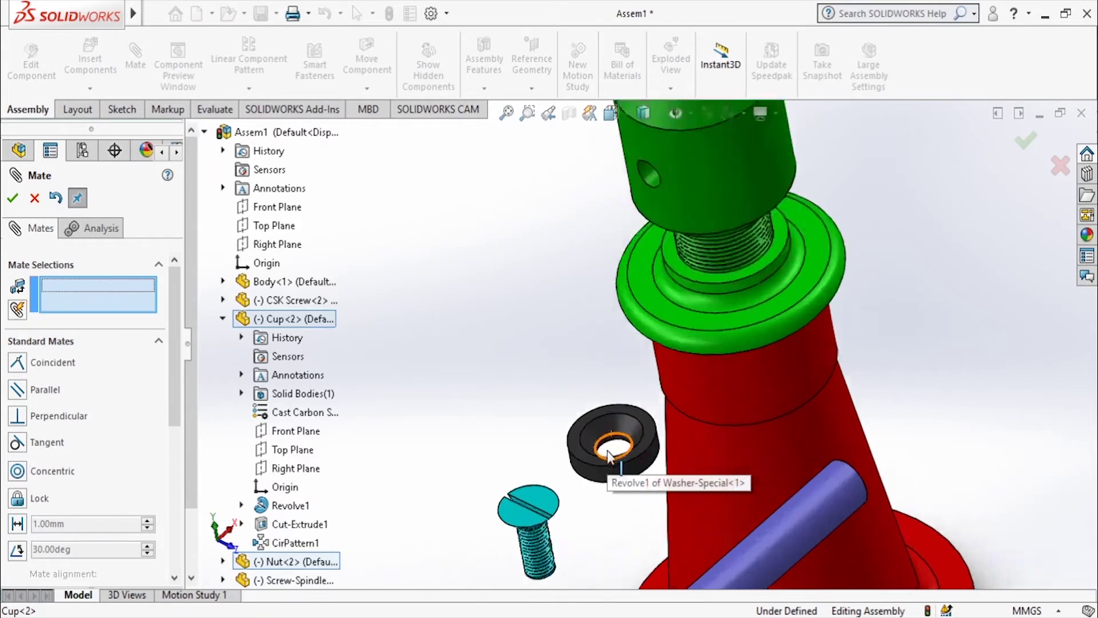
scroll(608, 456, "down", 2)
scroll(615, 446, "down", 2)
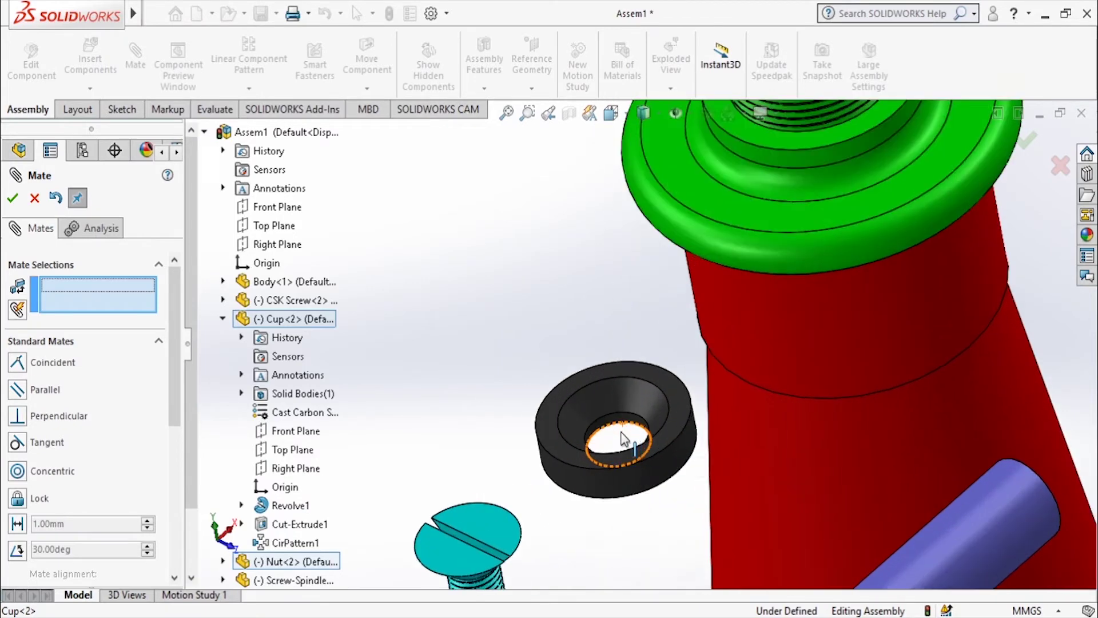
left_click(675, 474)
scroll(608, 522, "up", 3)
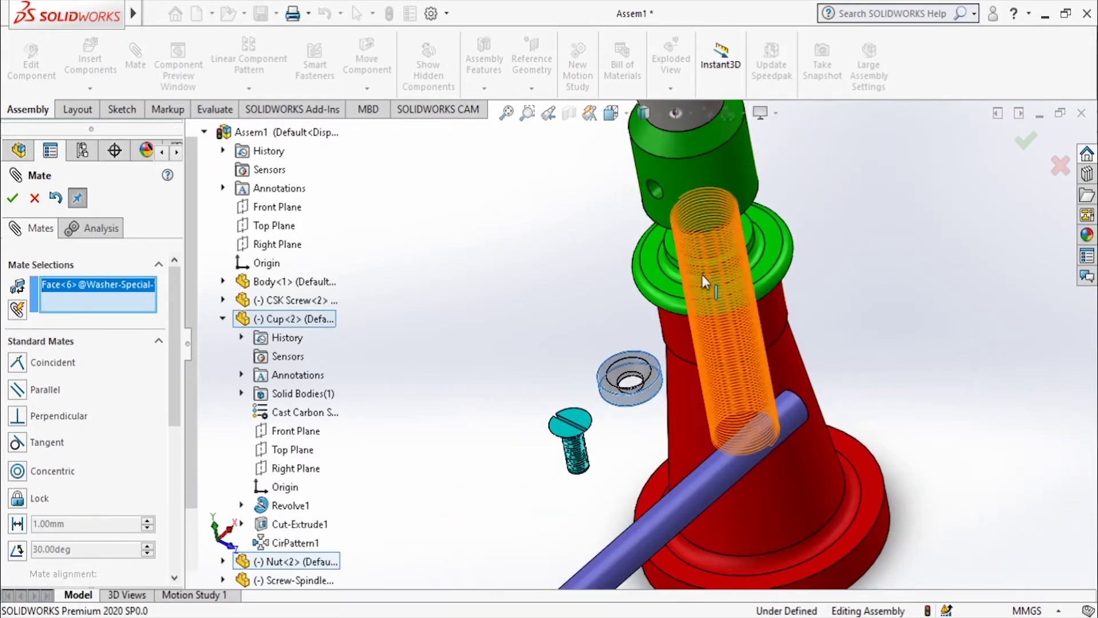
scroll(701, 274, "up", 3)
scroll(660, 334, "down", 3)
left_click(673, 389)
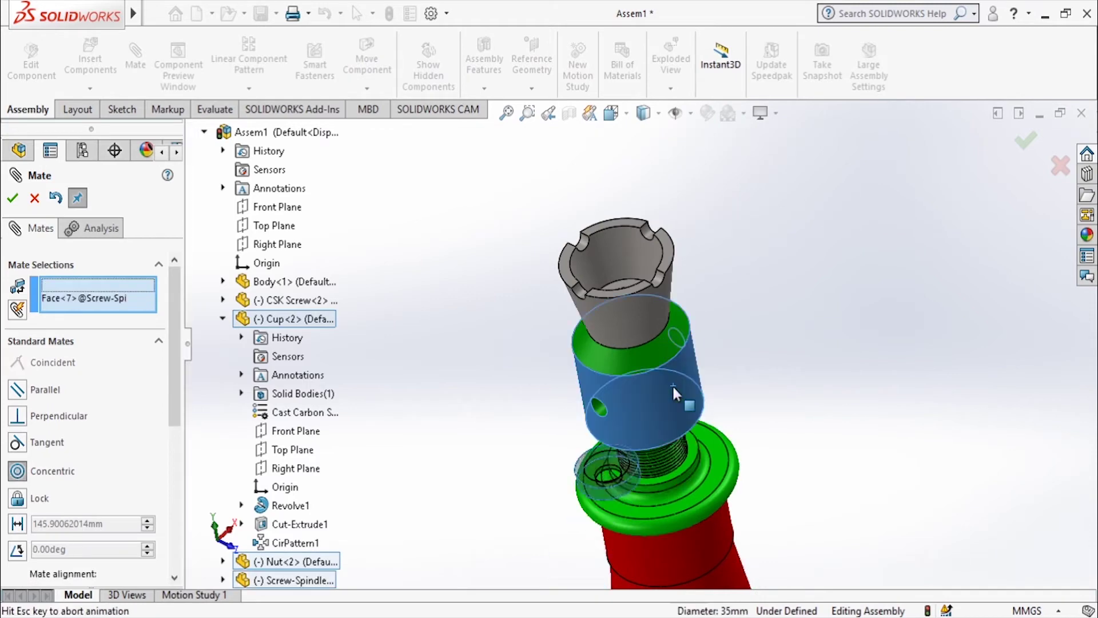
left_click(874, 415)
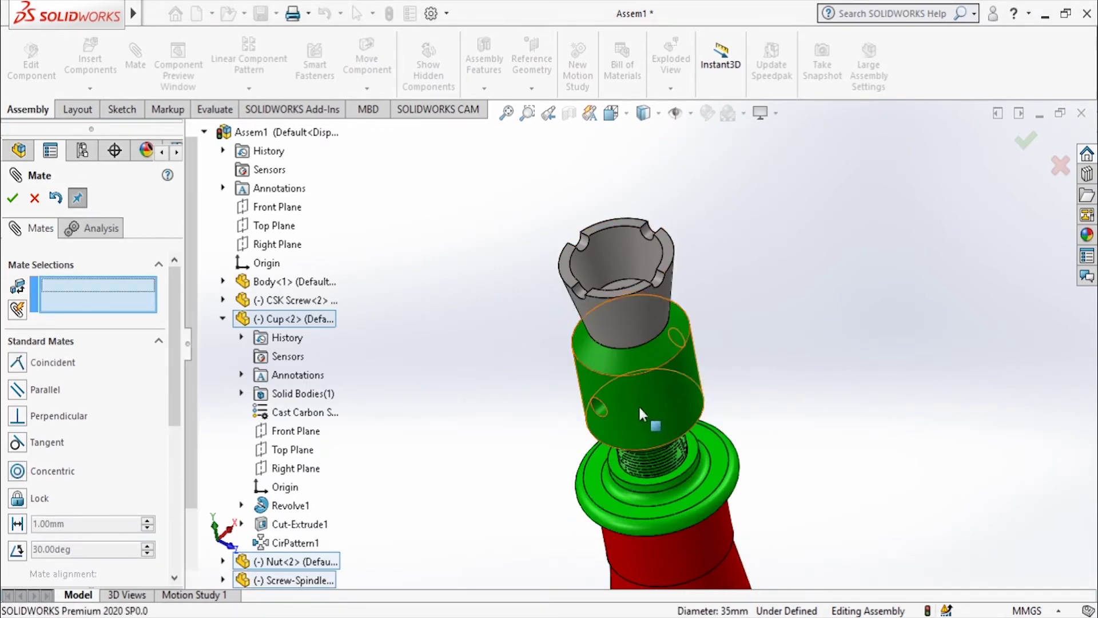
left_click(35, 198)
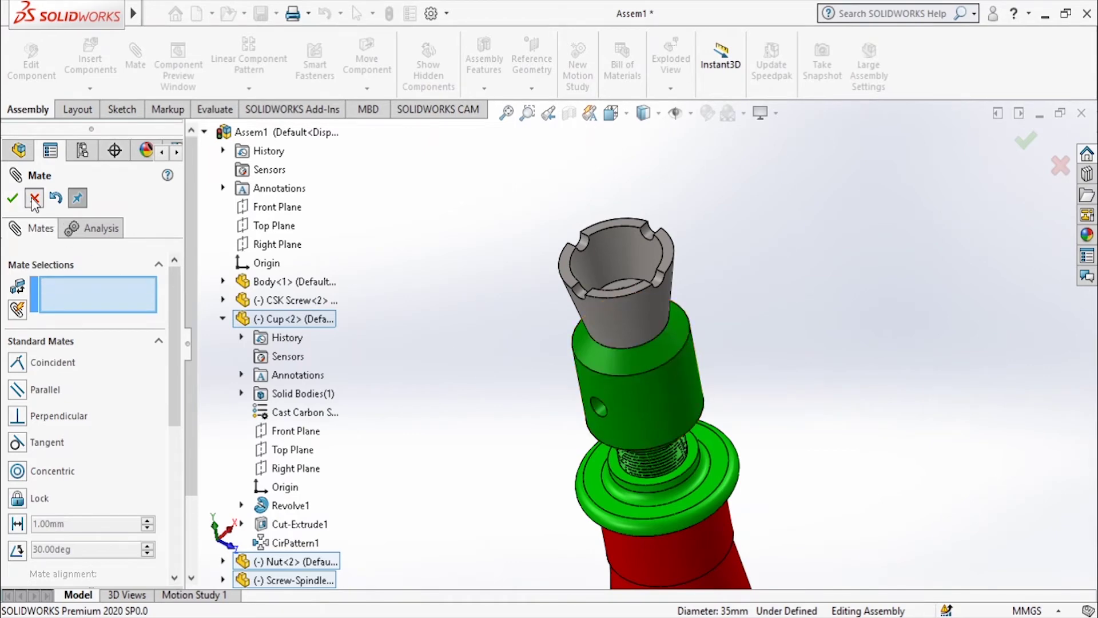
- Hide the Body, CSK Screw, Nut and Screw-Spindle, and move the Washer-Special along its axis to above the Cup
left_click(12, 379)
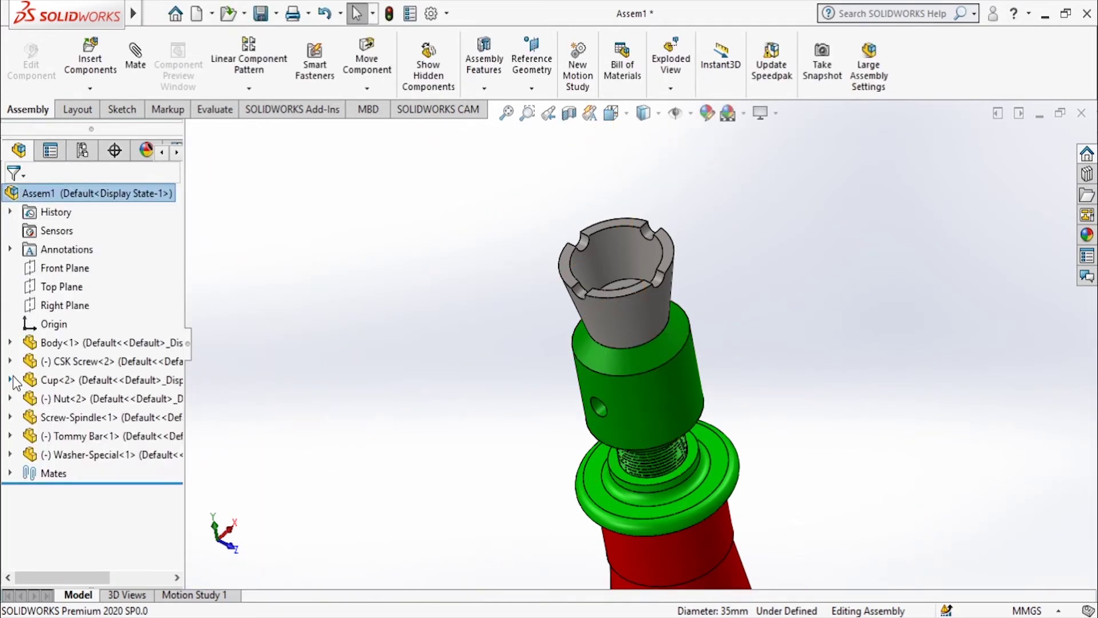
left_click(63, 341)
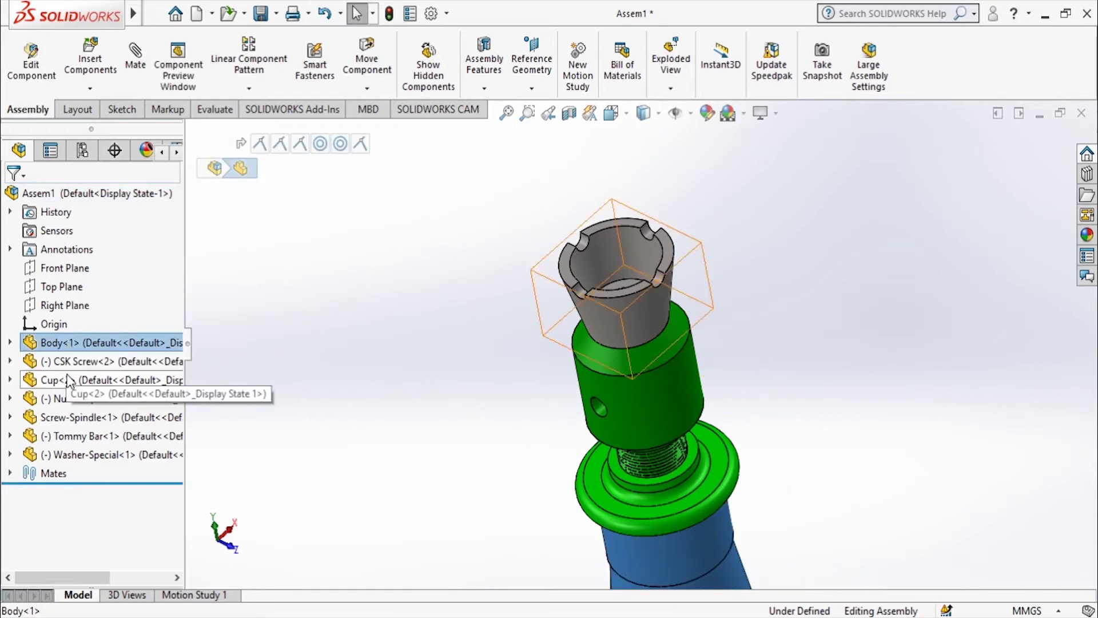
left_click(78, 368, "ctrl")
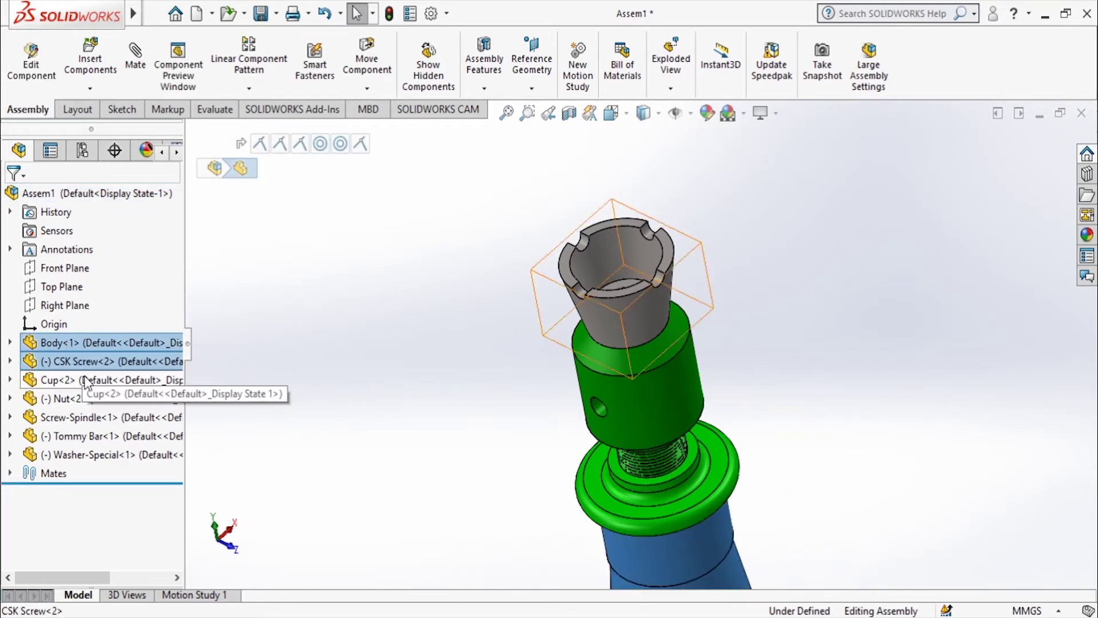
left_click(85, 380, "ctrl")
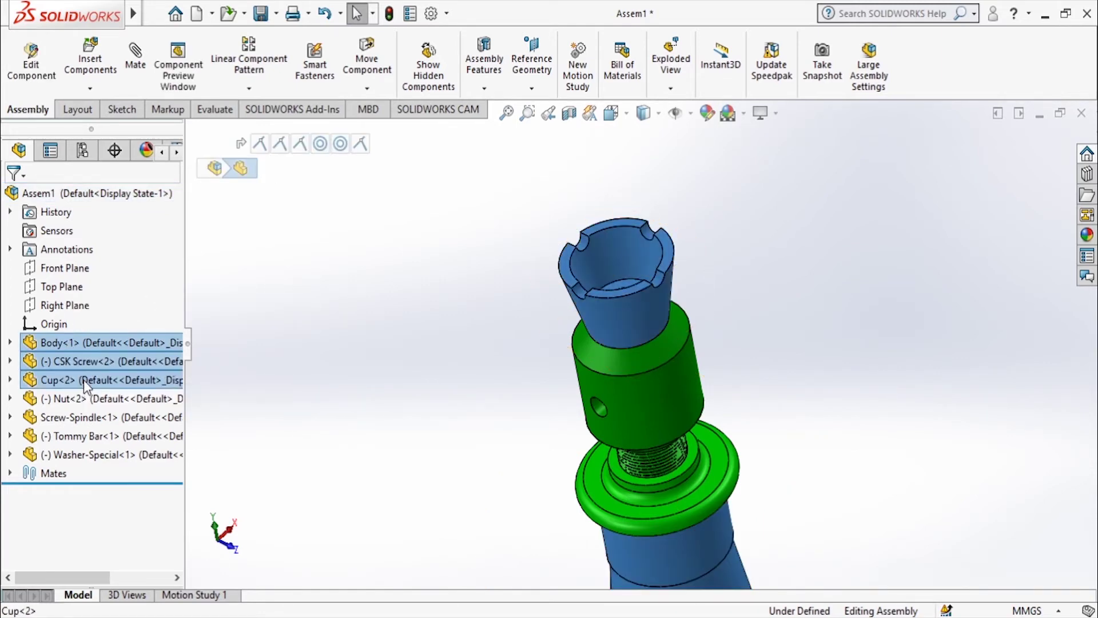
left_click(86, 398, "ctrl")
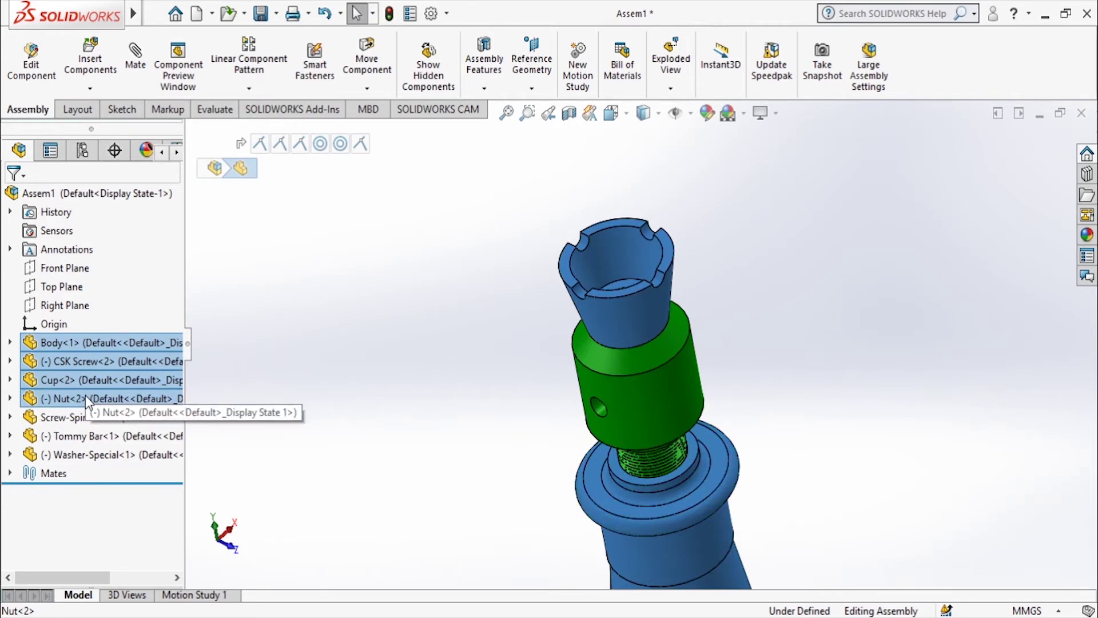
left_click(87, 383, "ctrl")
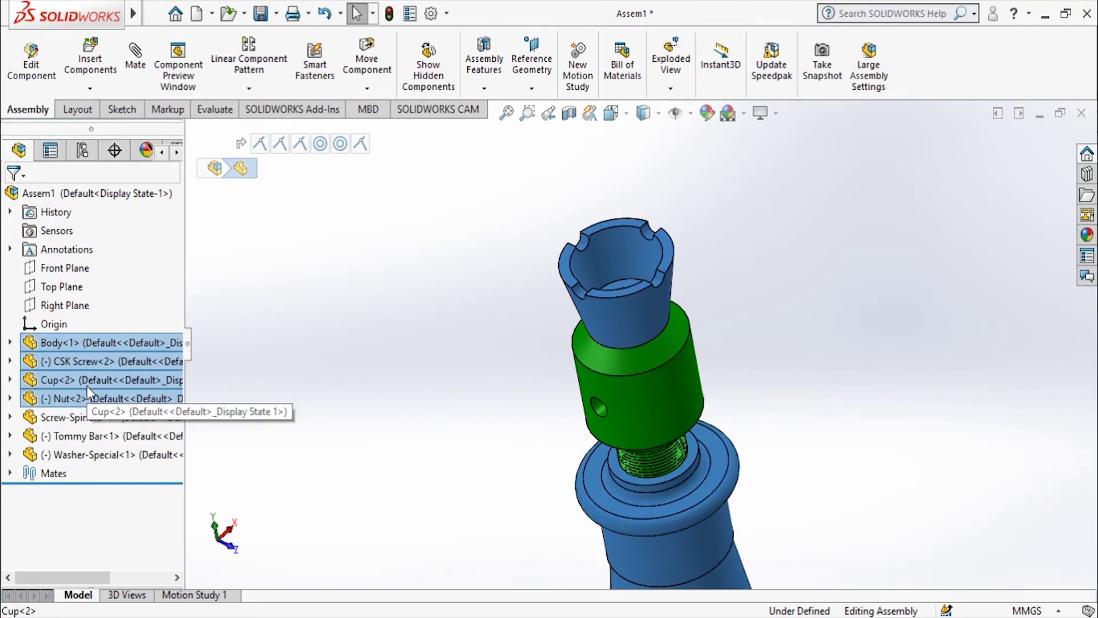
left_click(98, 423, "ctrl")
right_click(98, 424)
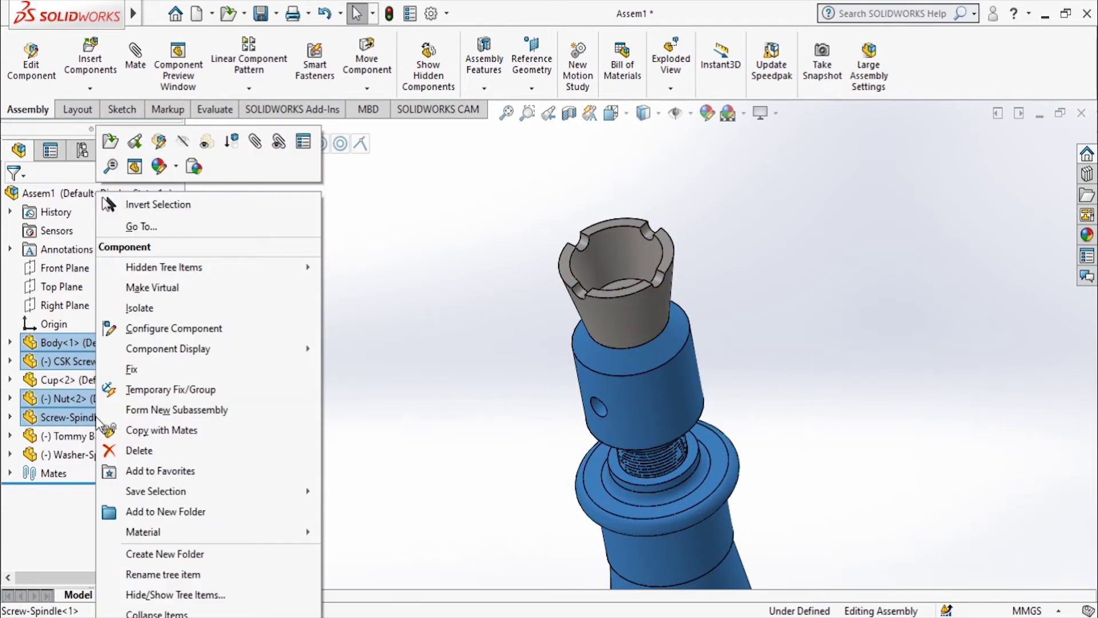
left_click(181, 143)
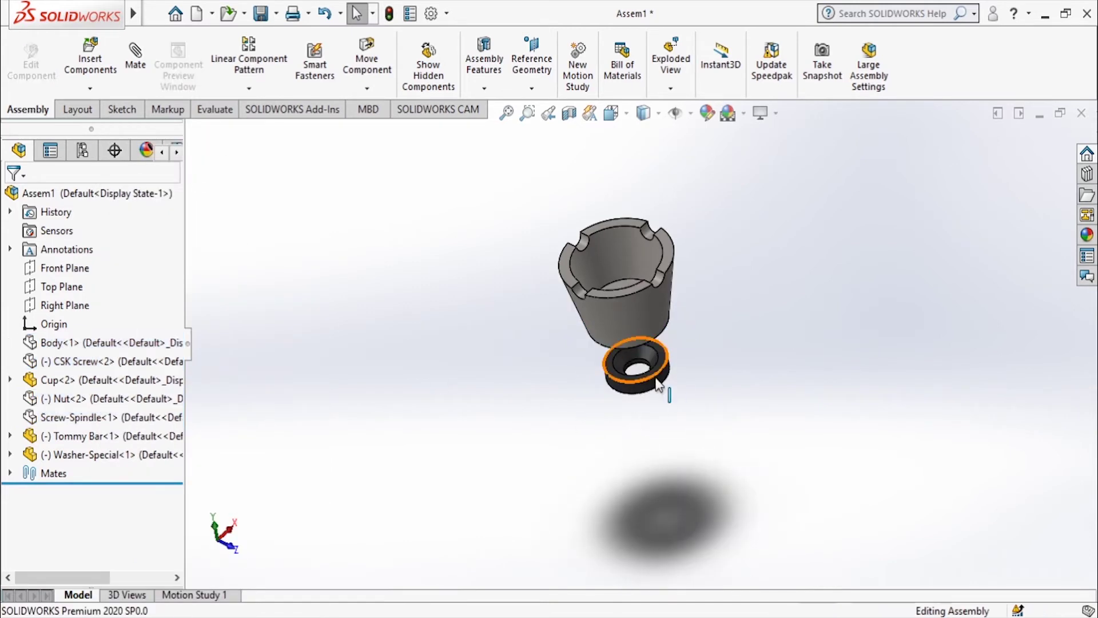
left_click_drag(666, 375, 628, 169)
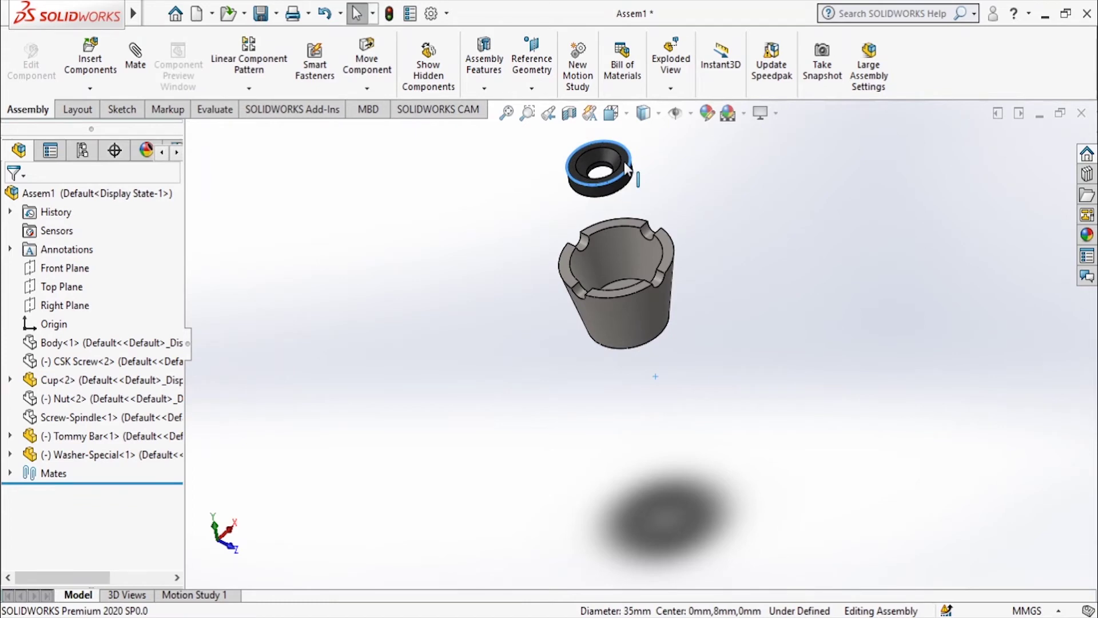
- Show the hidden Body, CSK Screw, Nut and Screw-Spindle components again
left_click(147, 342)
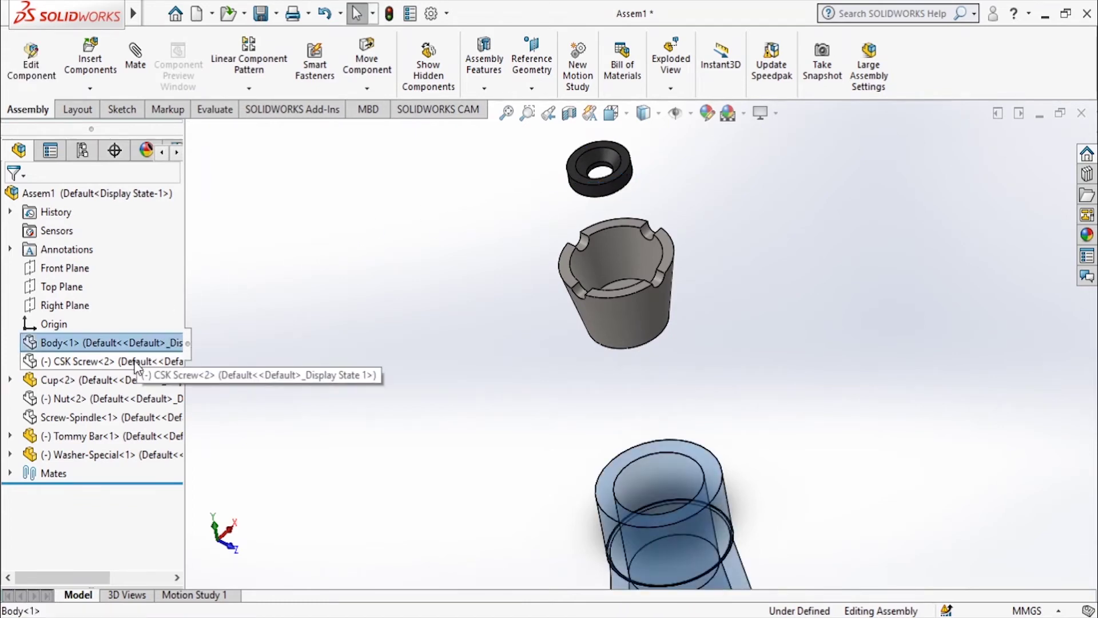
left_click(135, 361, "ctrl")
left_click(123, 405, "ctrl")
left_click(124, 417, "ctrl")
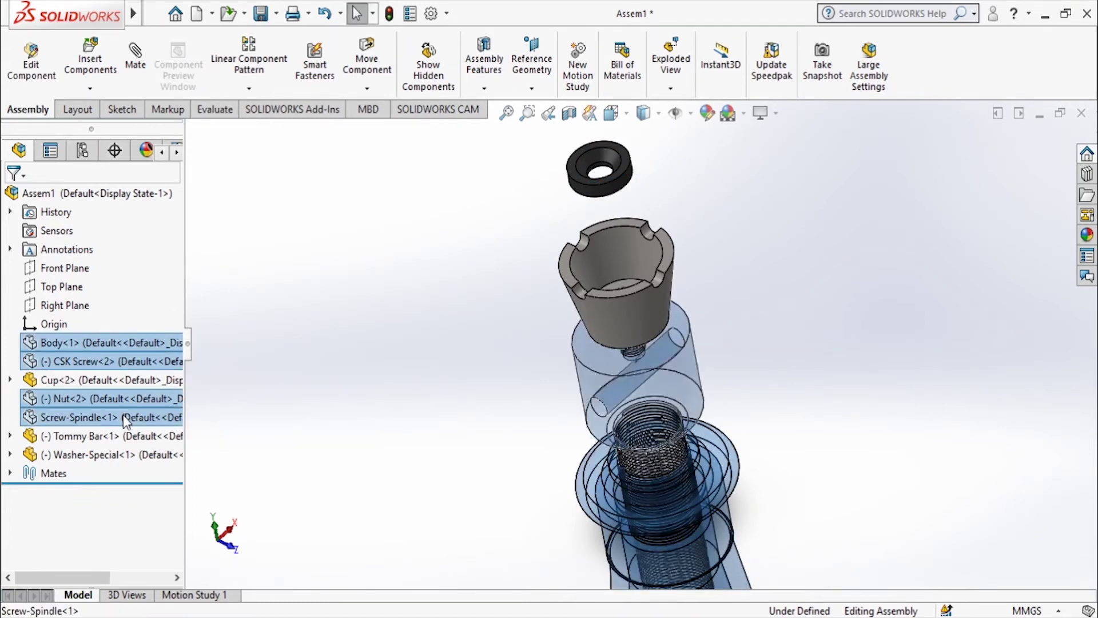
right_click(124, 416)
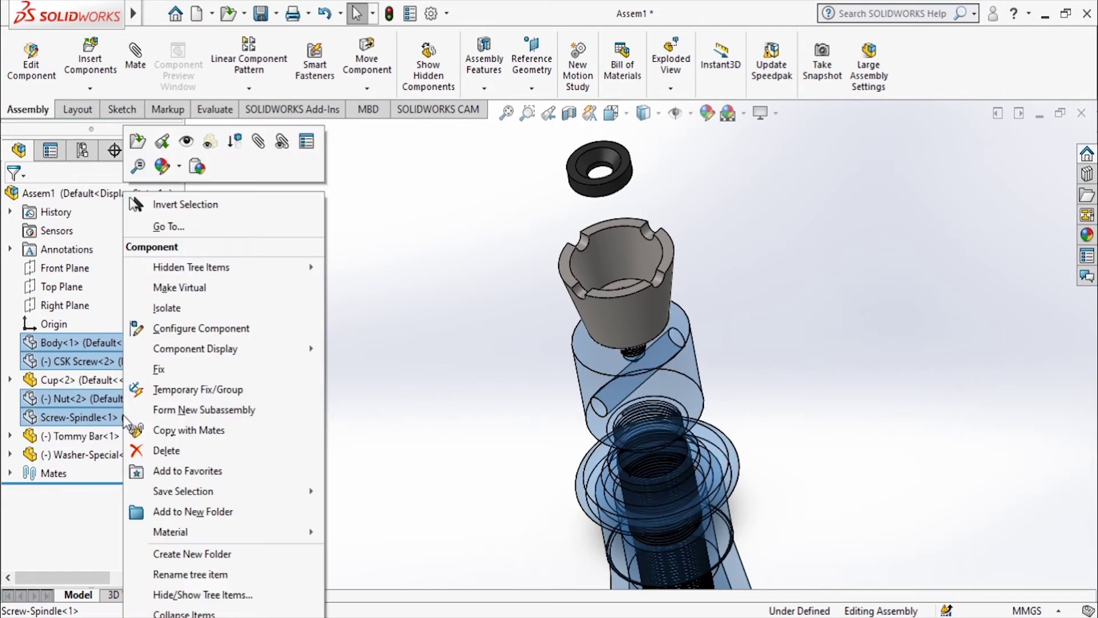
left_click(187, 142)
left_click(451, 272)
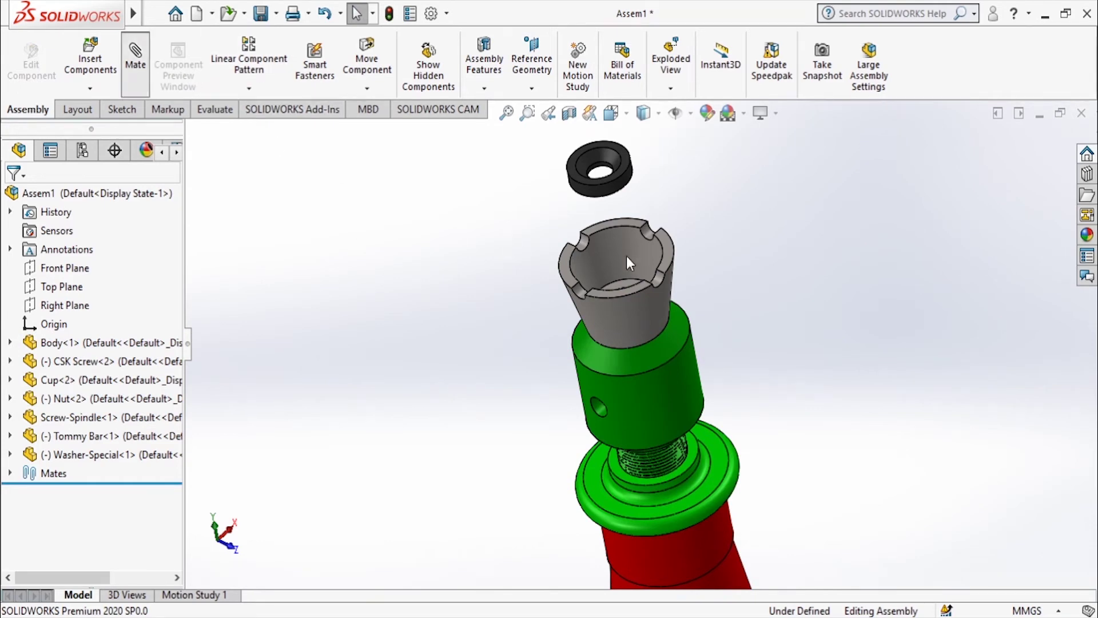
- Add a coincident mate between the Washer-Special's underside face and the Screw-Spindle's flat annular end face inside the Cup
key("m")
scroll(623, 264, "down", 5)
middle_click_drag(705, 301, 578, 171)
left_click(496, 177)
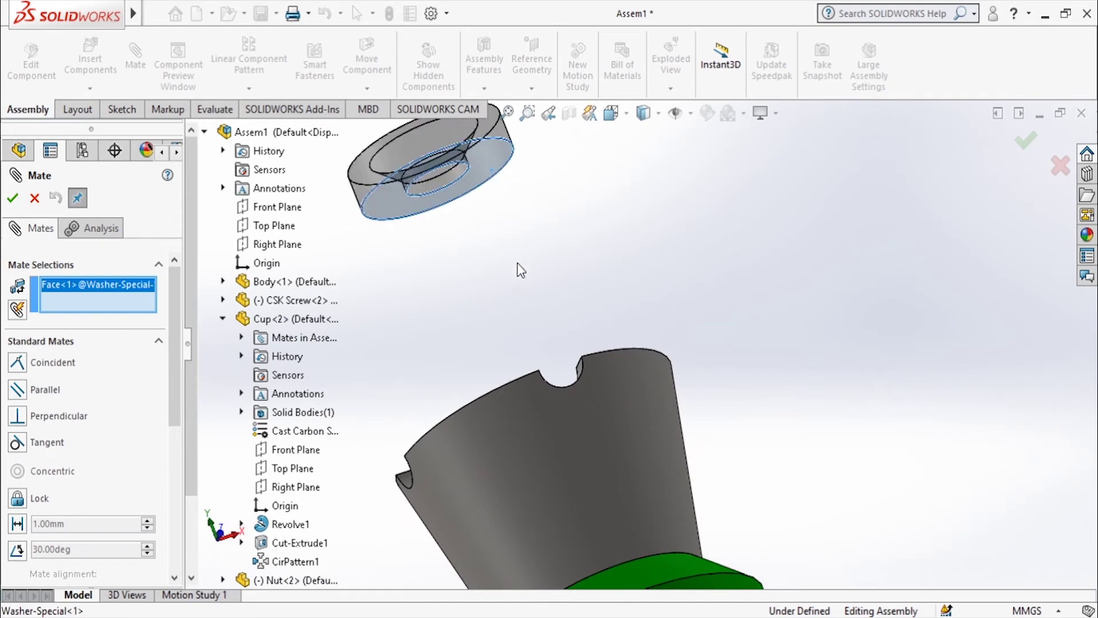
scroll(585, 365, "up", 6)
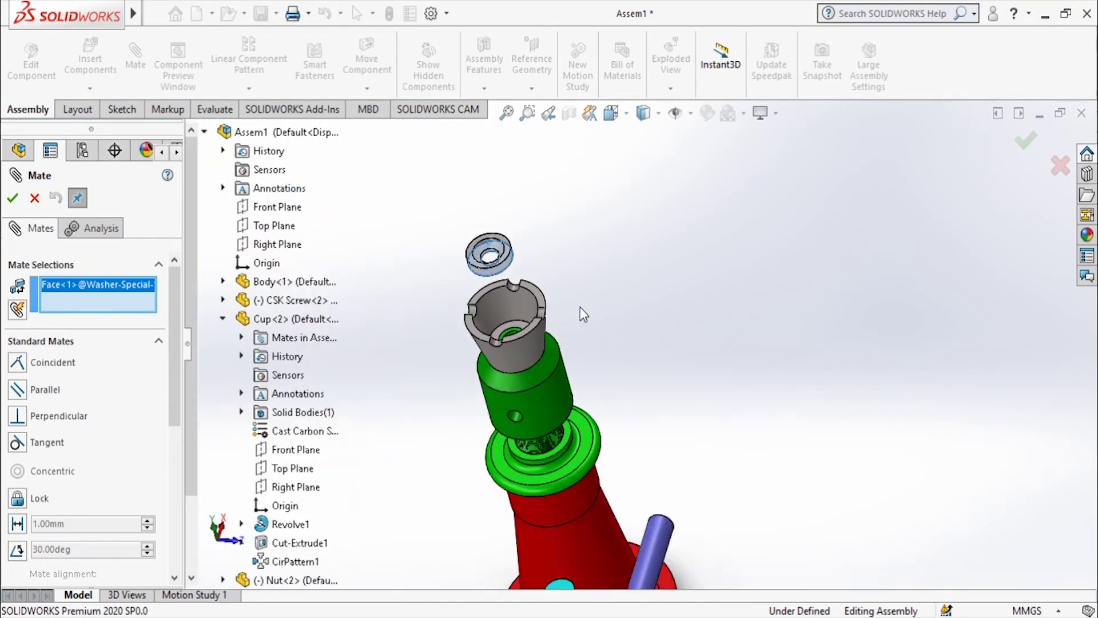
scroll(422, 317, "down", 3)
middle_click_drag(422, 317, 512, 369)
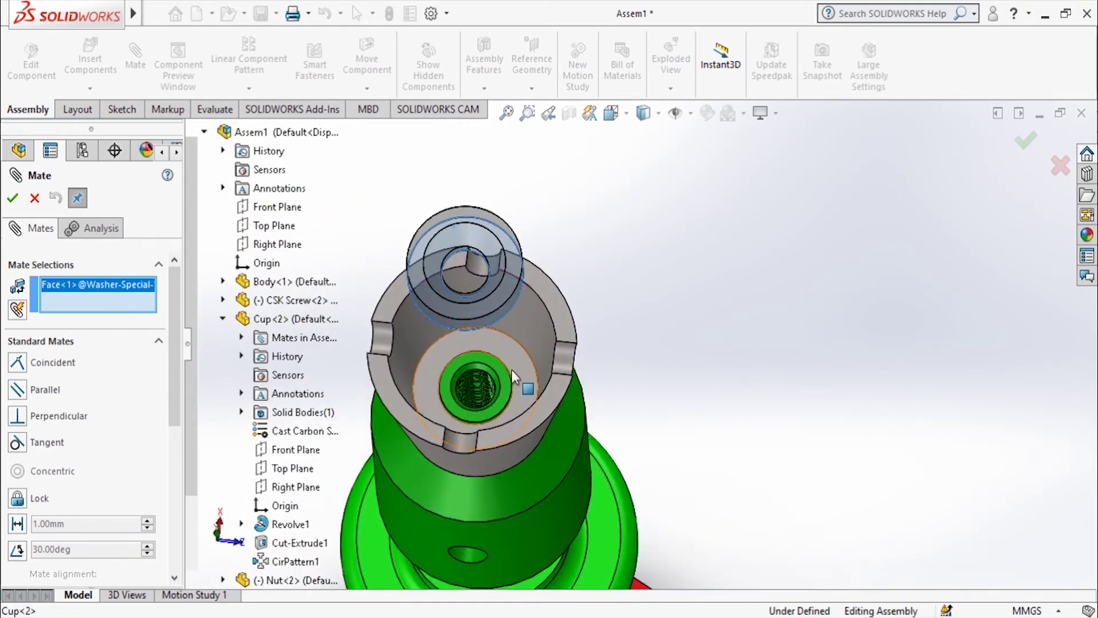
scroll(511, 369, "down", 3)
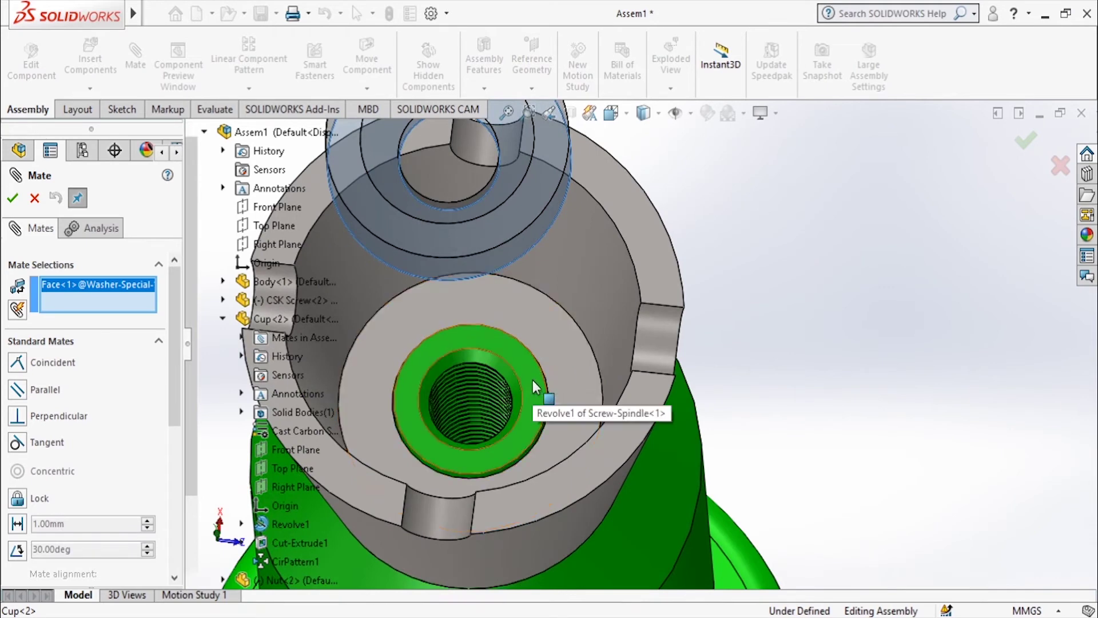
left_click(533, 380)
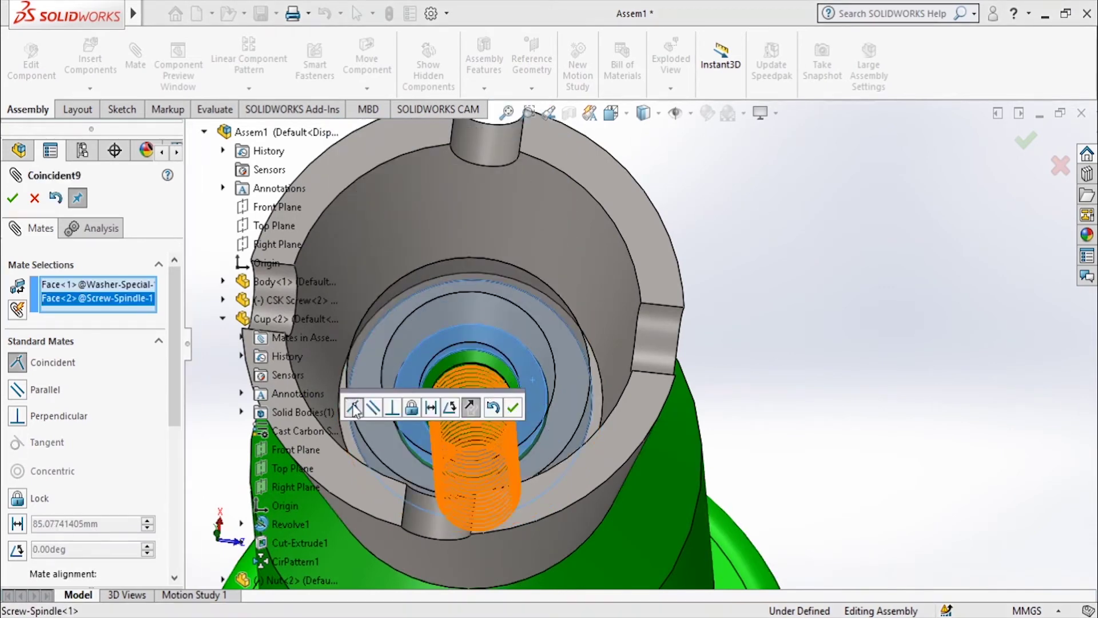
left_click(516, 406)
scroll(601, 314, "up", 6)
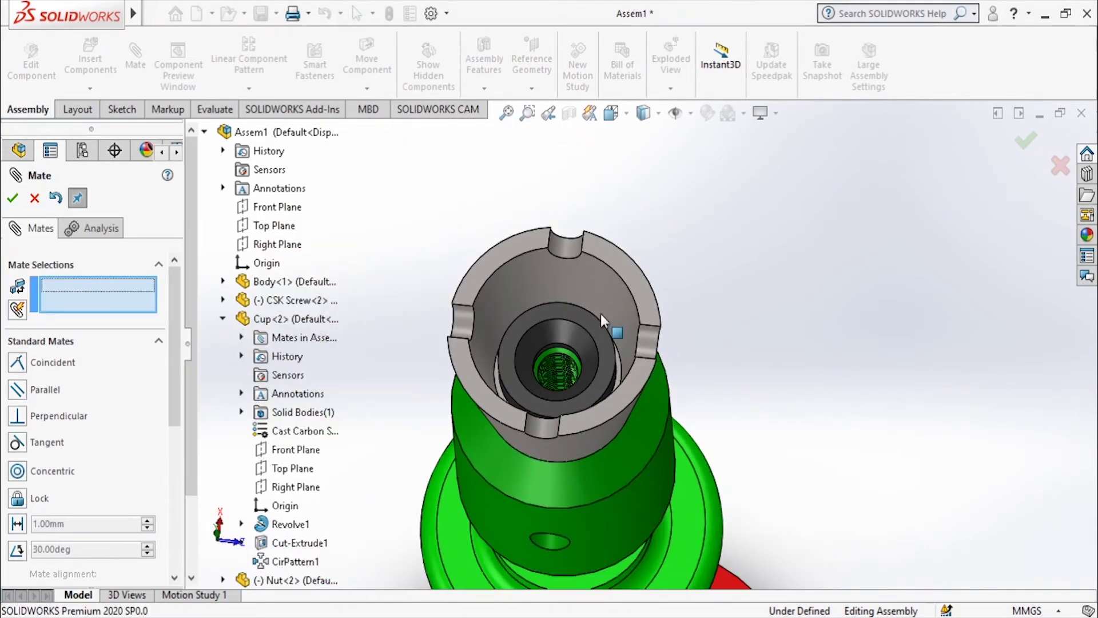
left_click(223, 318)
scroll(680, 437, "up", 2)
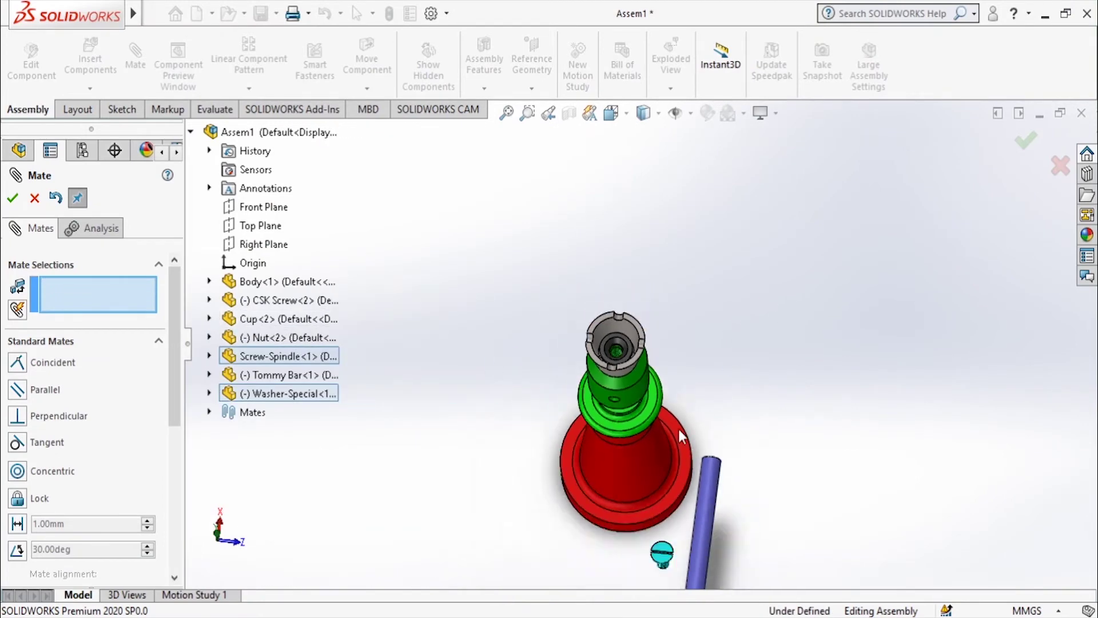
left_click(662, 551)
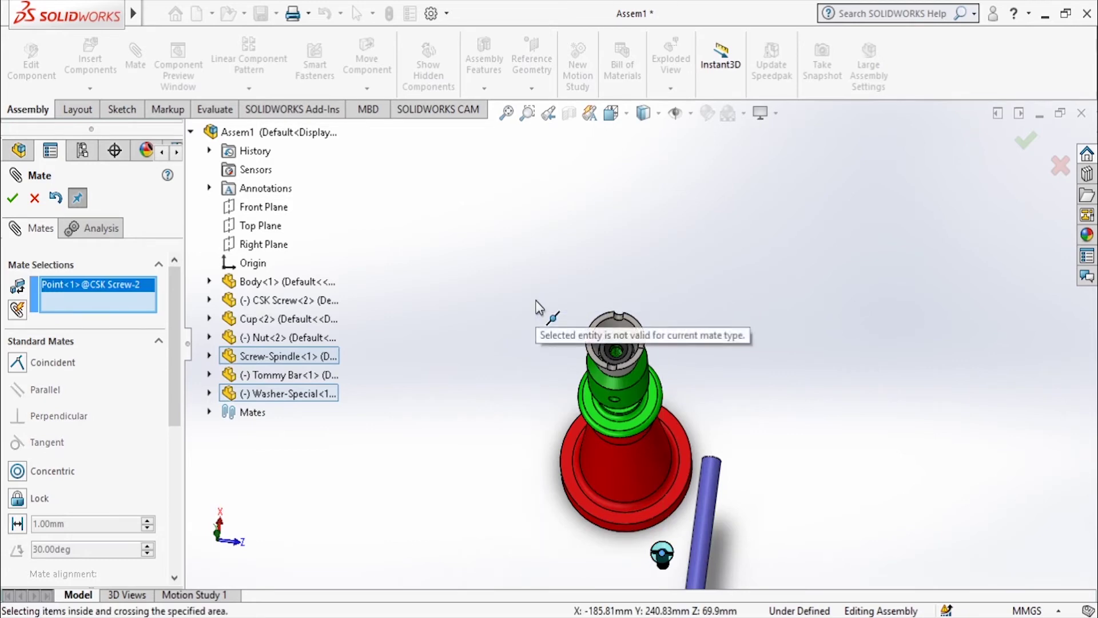
right_click(138, 288)
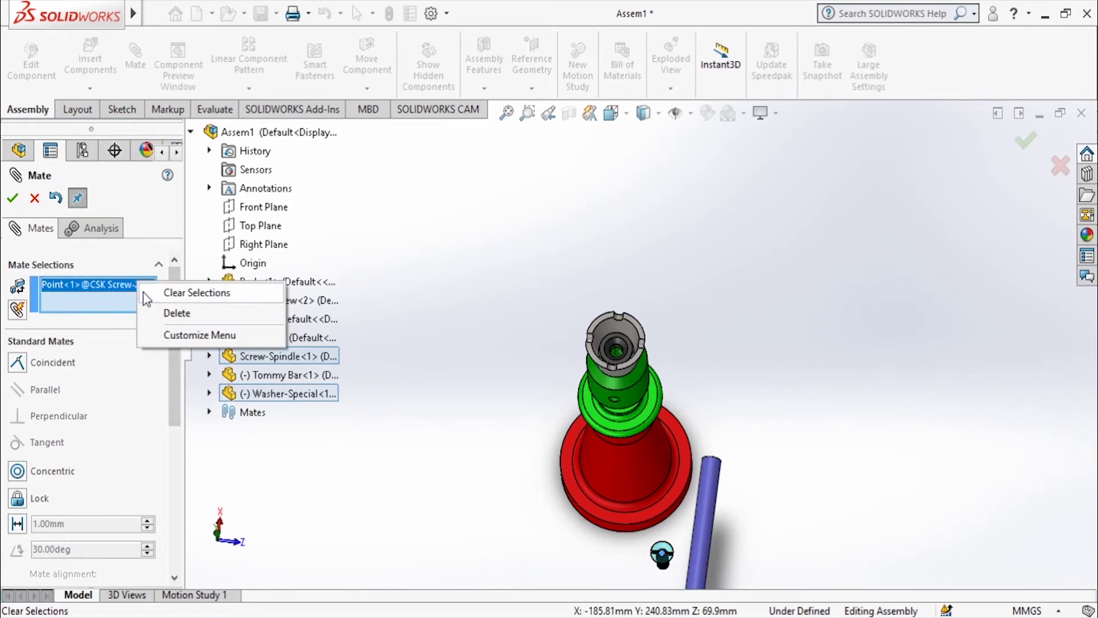
left_click(183, 291)
- Add a concentric mate between the circular edge at the CSK Screw's threaded end and the Washer-Special's inner hole edge
scroll(664, 558, "down", 4)
scroll(677, 503, "down", 2)
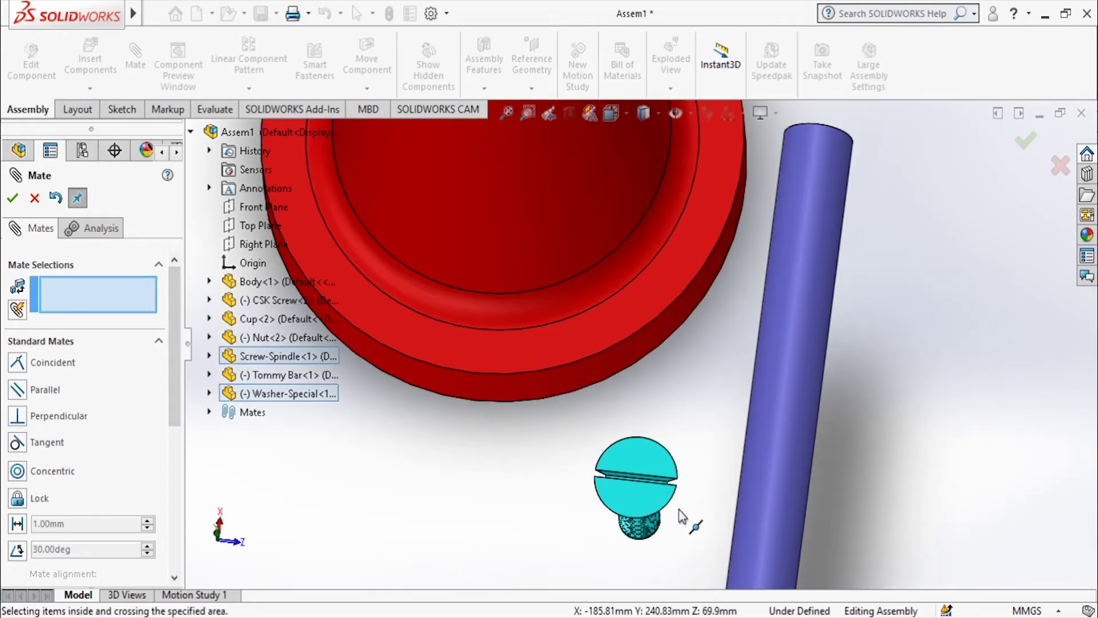
middle_click_drag(689, 515, 661, 531)
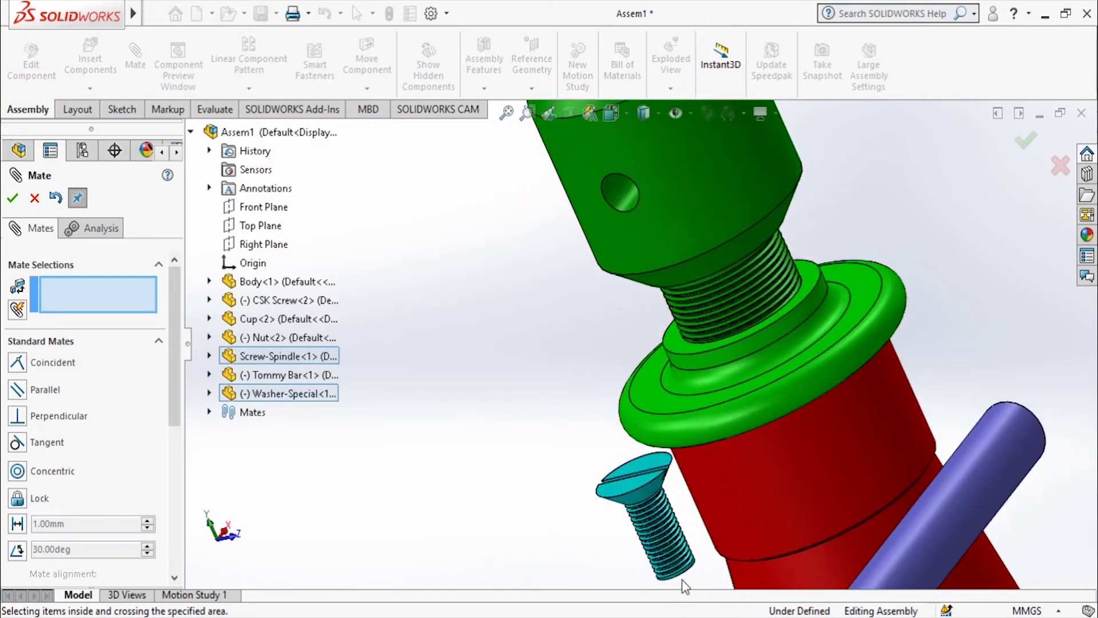
scroll(684, 572, "down", 2)
left_click(689, 522)
scroll(553, 535, "up", 6)
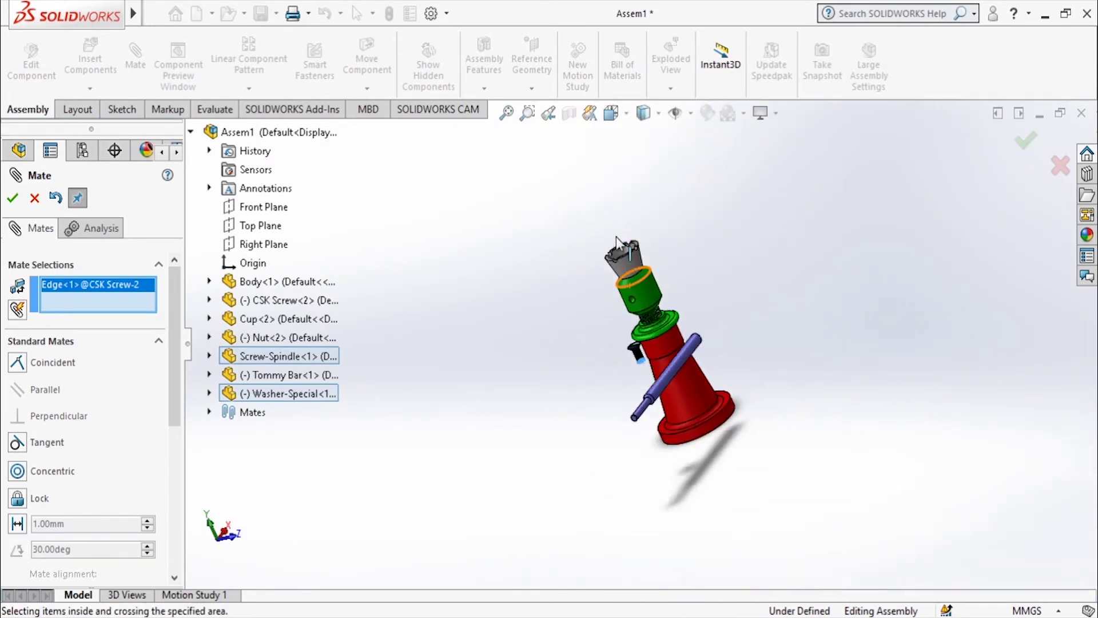
scroll(629, 275, "down", 3)
middle_click_drag(679, 387, 701, 476)
left_click(702, 464)
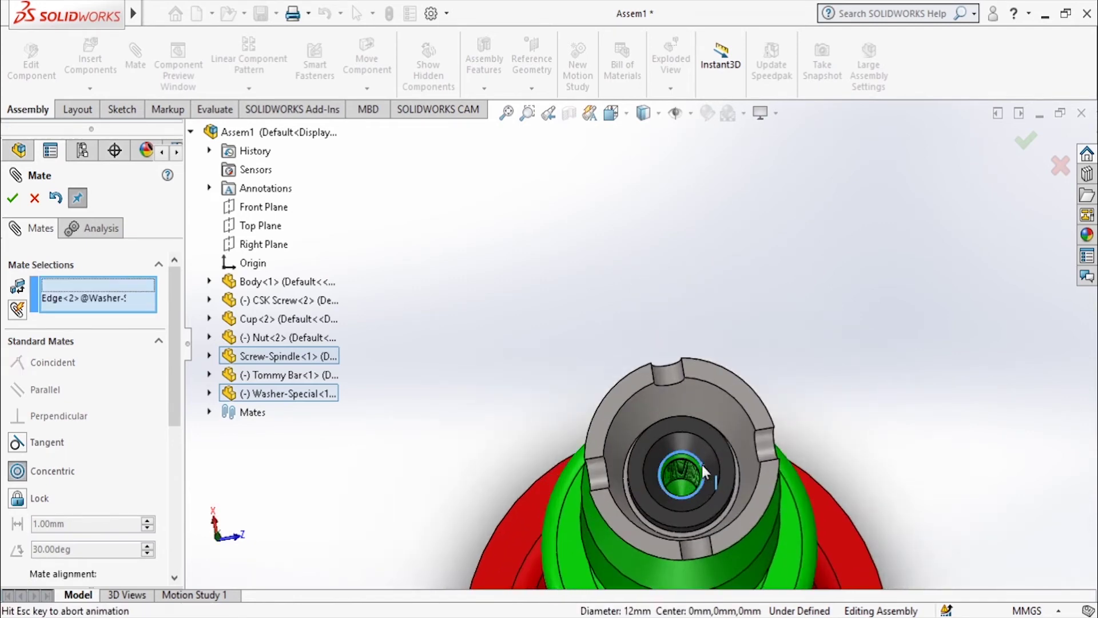
left_click(825, 491)
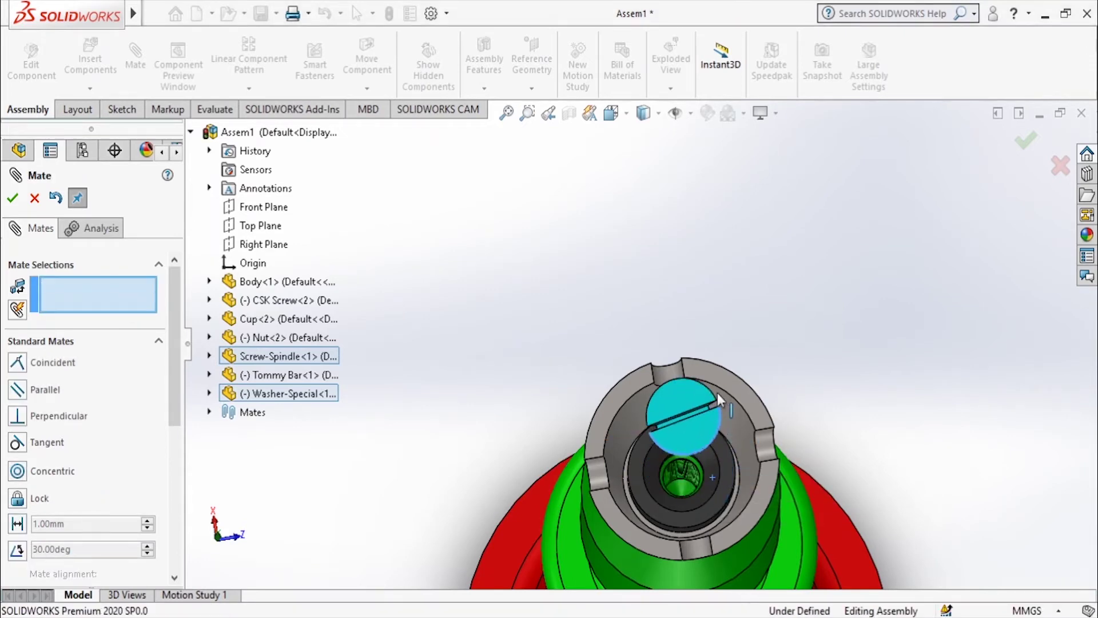
- Add a coincident mate between the flat face of the CSK Screw's head and the Washer-Special's upper annular face
middle_click_drag(762, 458, 662, 319)
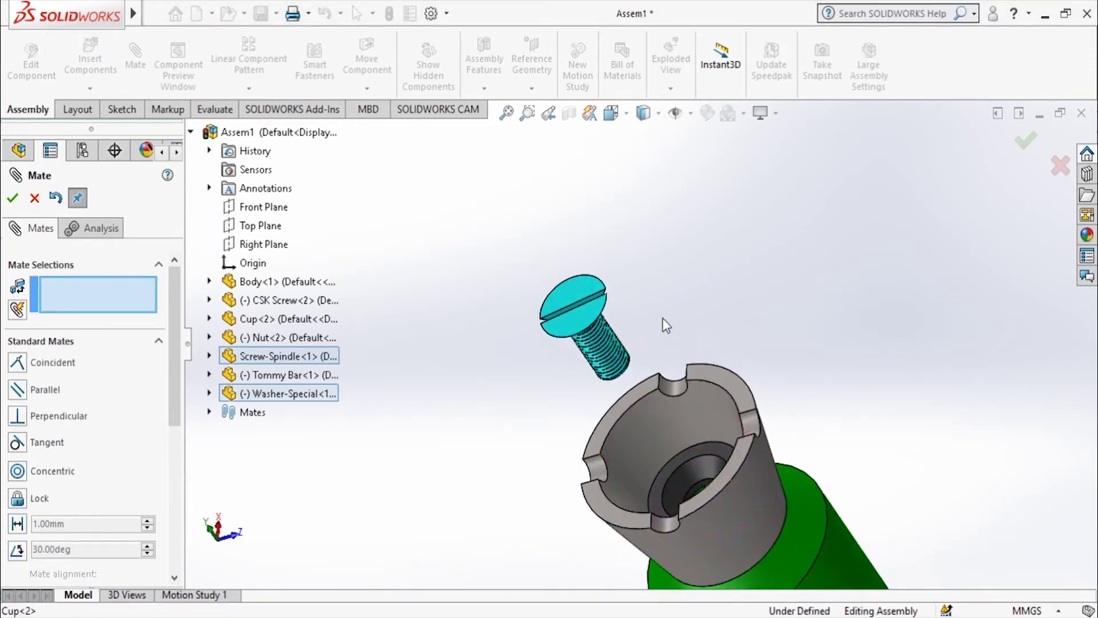
middle_click_drag(652, 280, 604, 296)
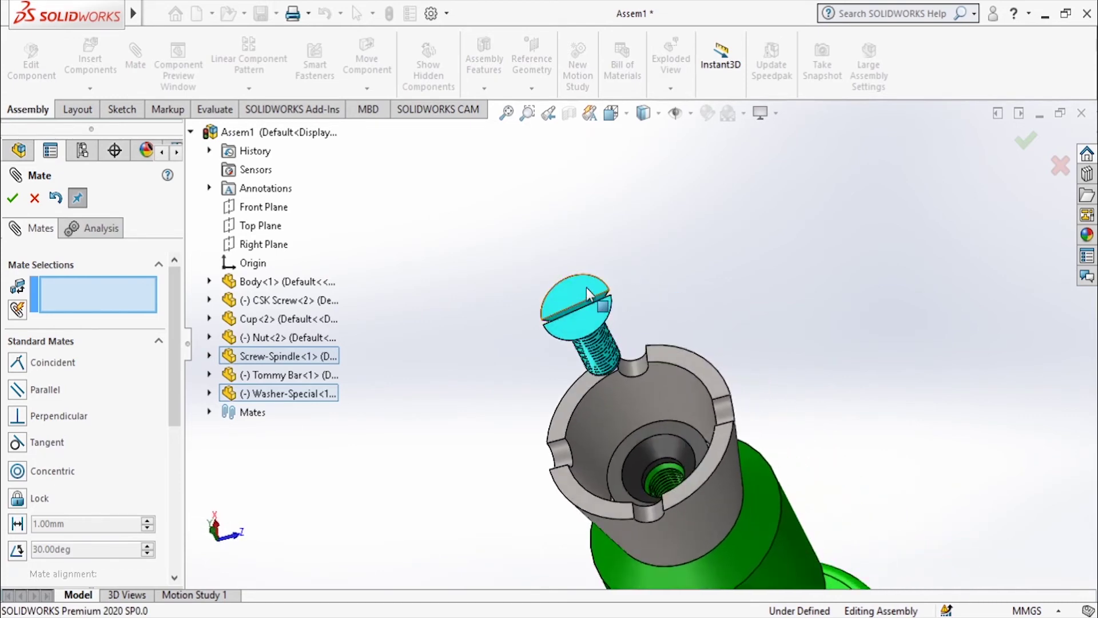
left_click(588, 293)
scroll(620, 444, "down", 3)
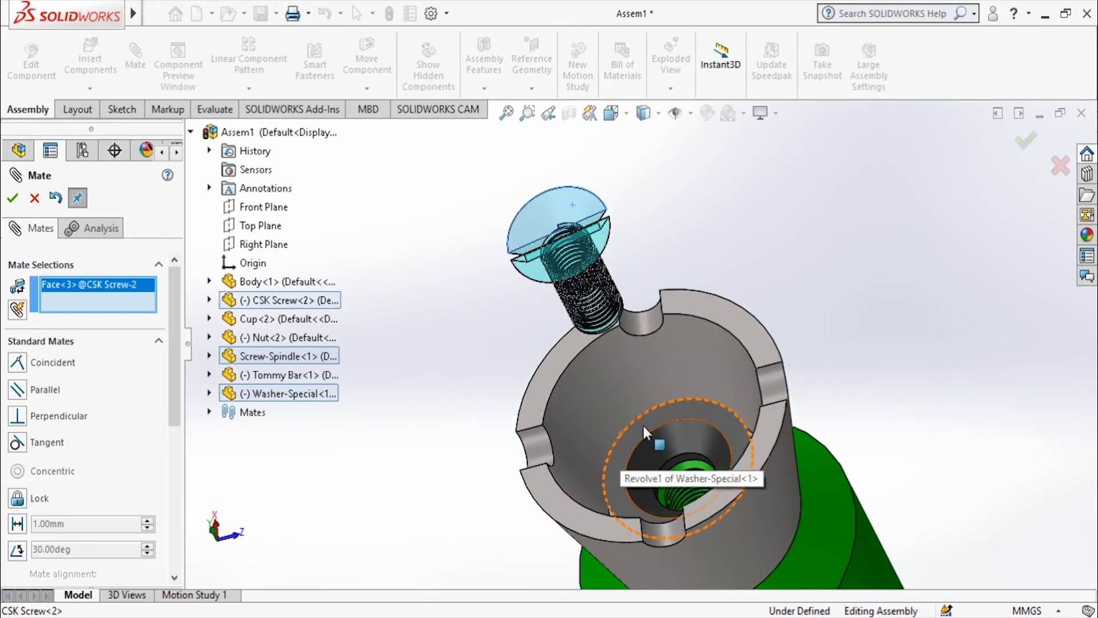
left_click(643, 423)
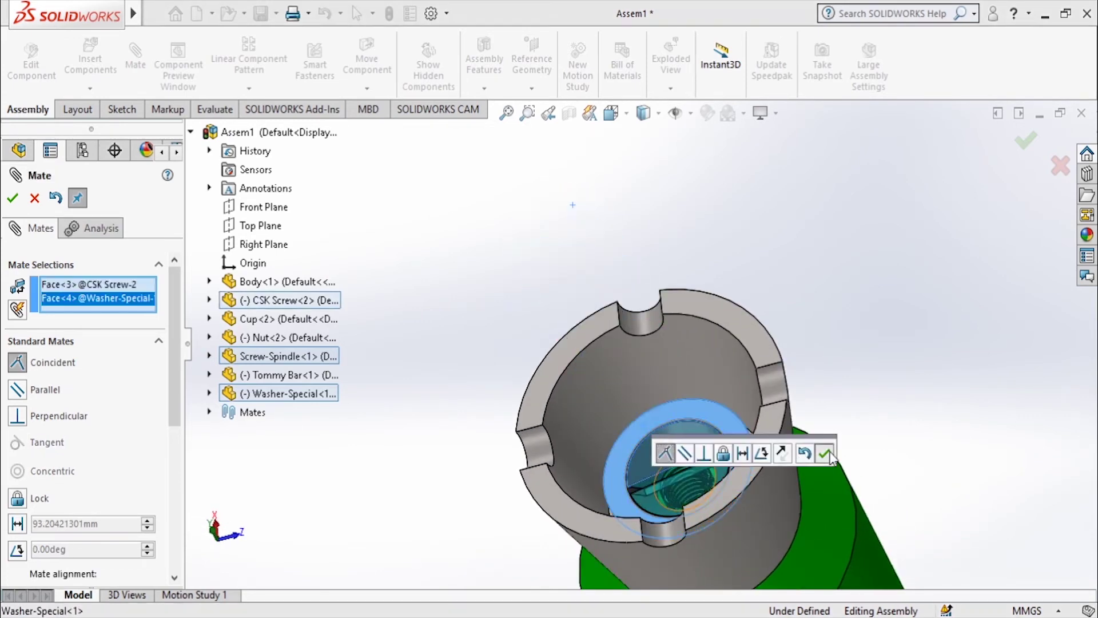
left_click(824, 453)
scroll(565, 280, "up", 4)
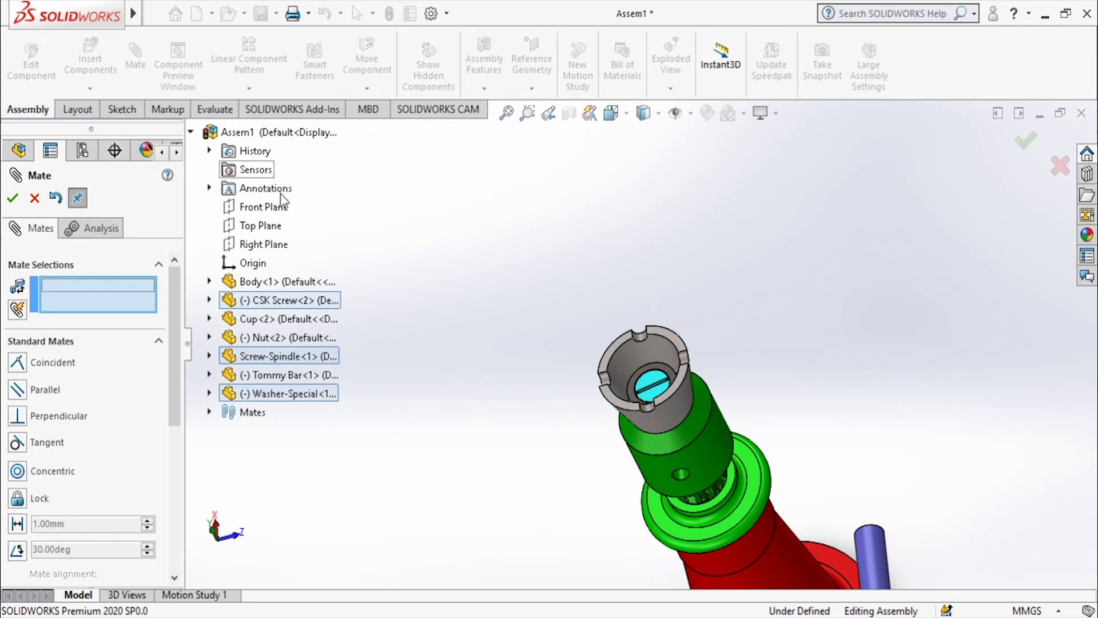
- Add a coincident mate between the assembly's Front Plane and the CSK Screw's Right Plane
middle_click_drag(400, 255, 404, 245)
left_click(275, 209)
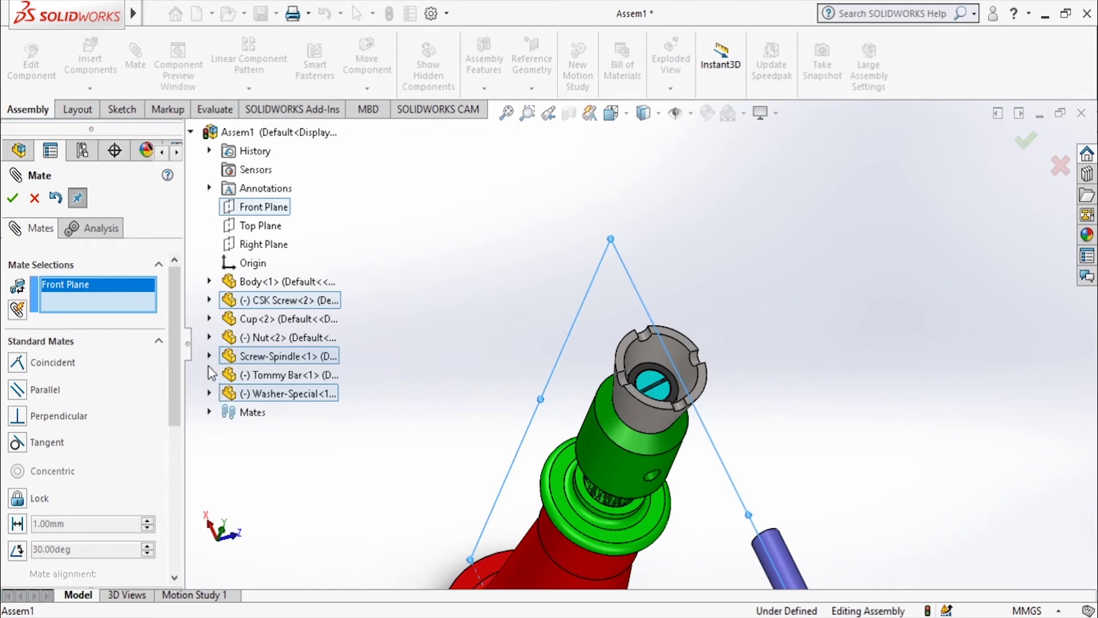
left_click(209, 300)
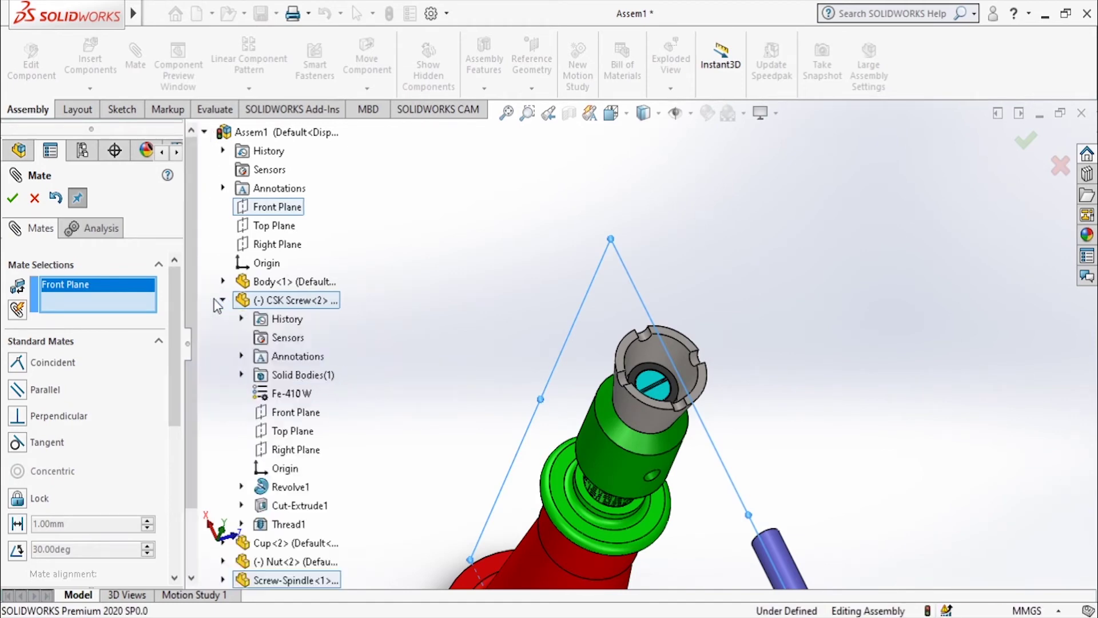
left_click(280, 452)
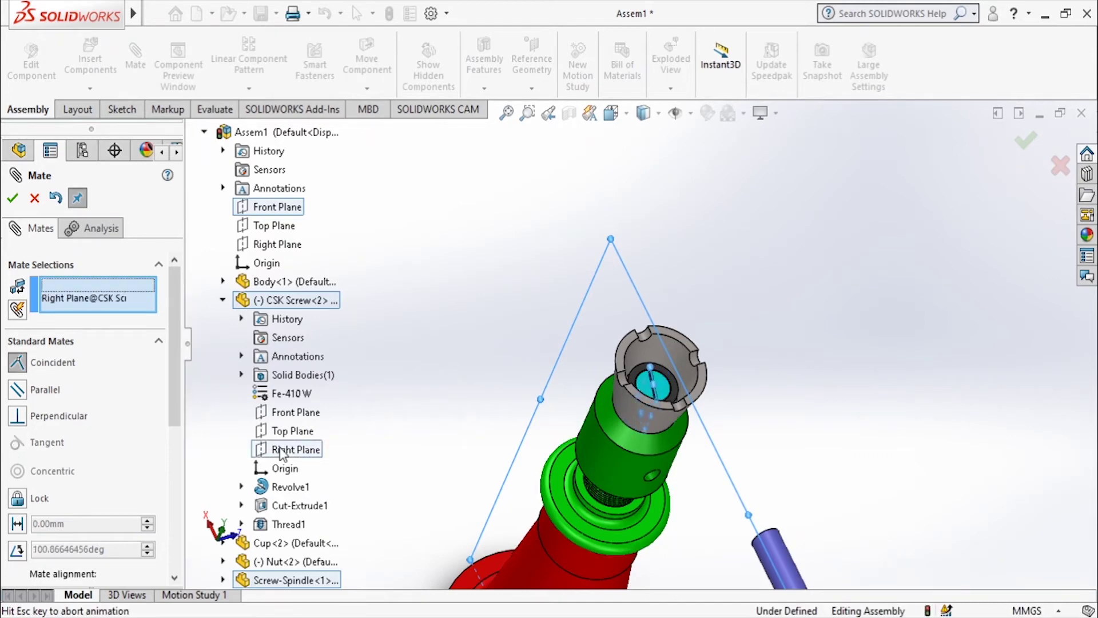
left_click(12, 199)
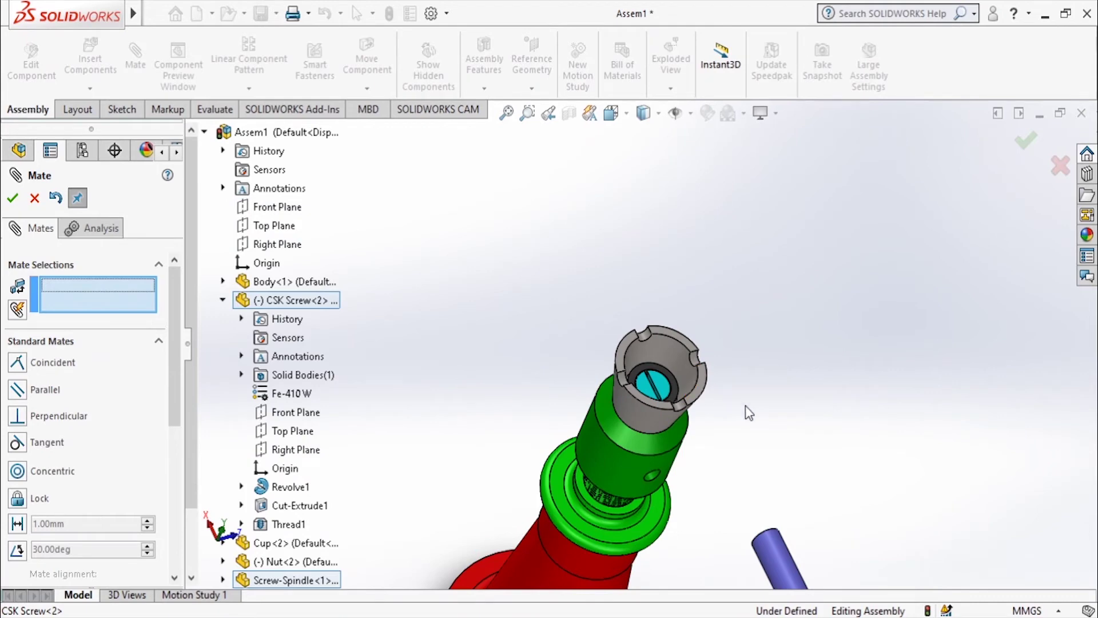
- Bring the Tommy Bar near the Screw-Spindle's head and add a concentric mate between its narrow end's cylindrical face and the head's cross hole
scroll(749, 413, "up", 5)
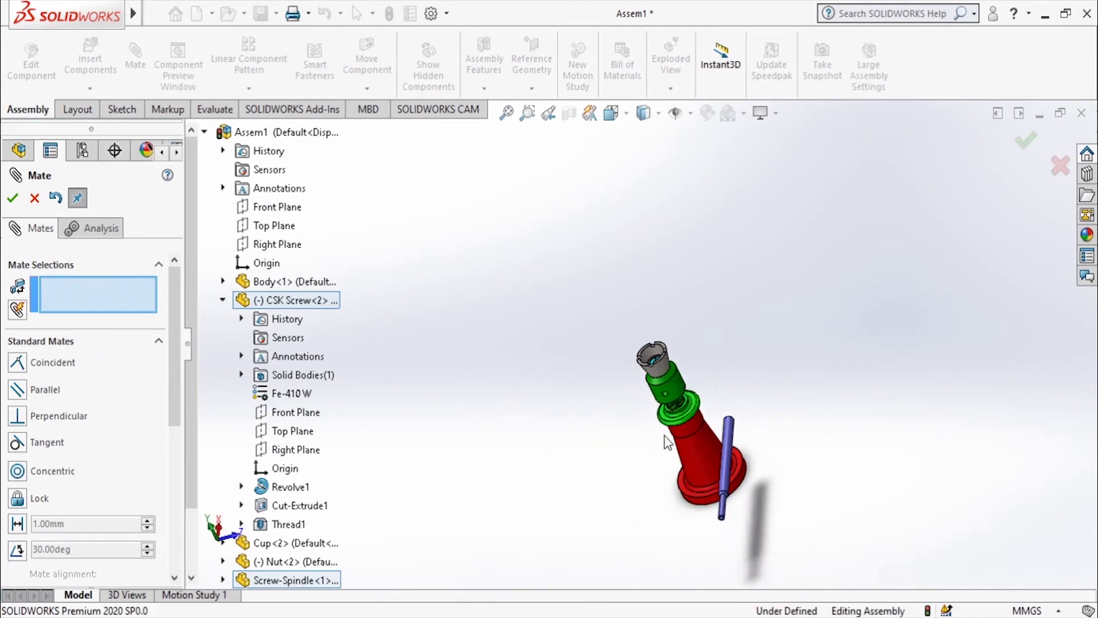
scroll(665, 441, "up", 1)
mouse_move(738, 366)
middle_mouse_down()
mouse_move(662, 411)
mouse_move(662, 534)
mouse_move(740, 372)
middle_mouse_up()
scroll(635, 472, "down", 2)
left_click_drag(635, 472, 824, 289)
scroll(678, 366, "down", 5)
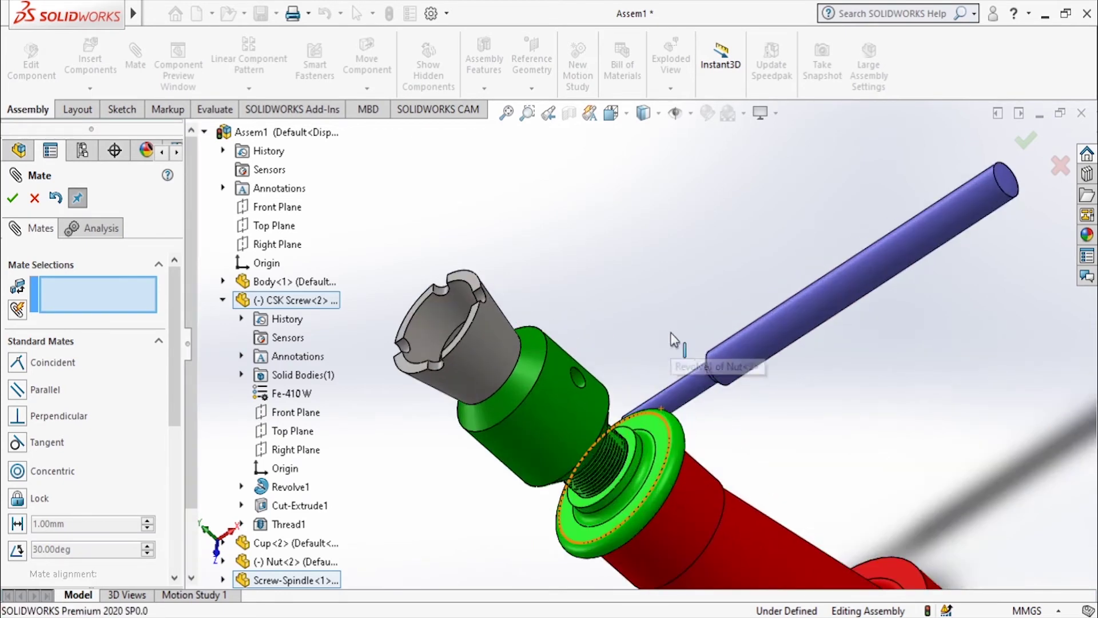
middle_click_drag(634, 329, 520, 400)
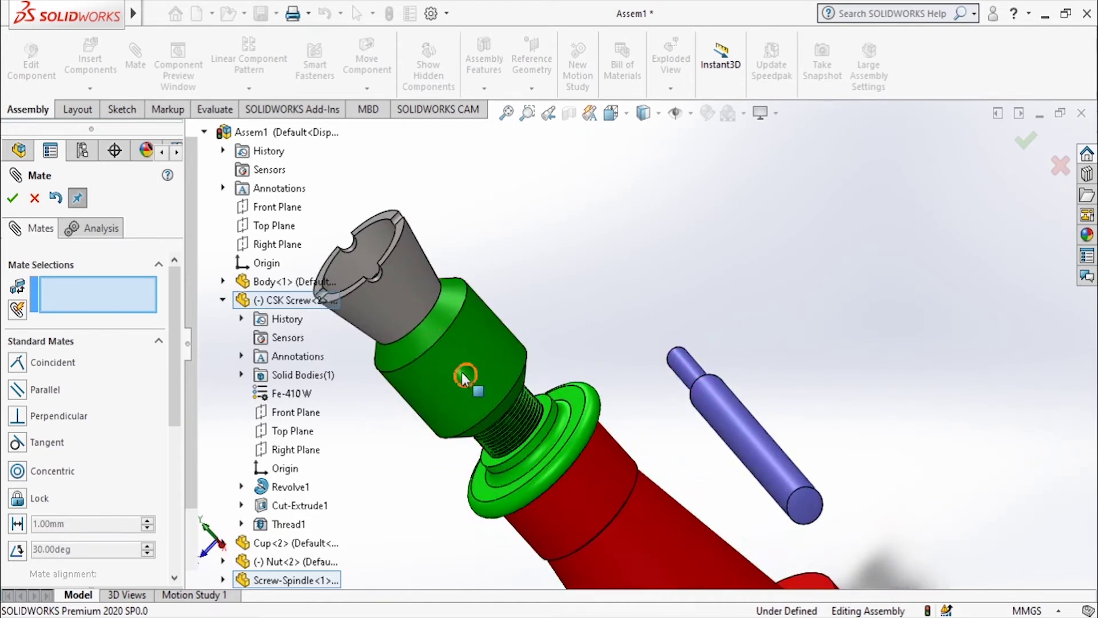
scroll(463, 378, "down", 3)
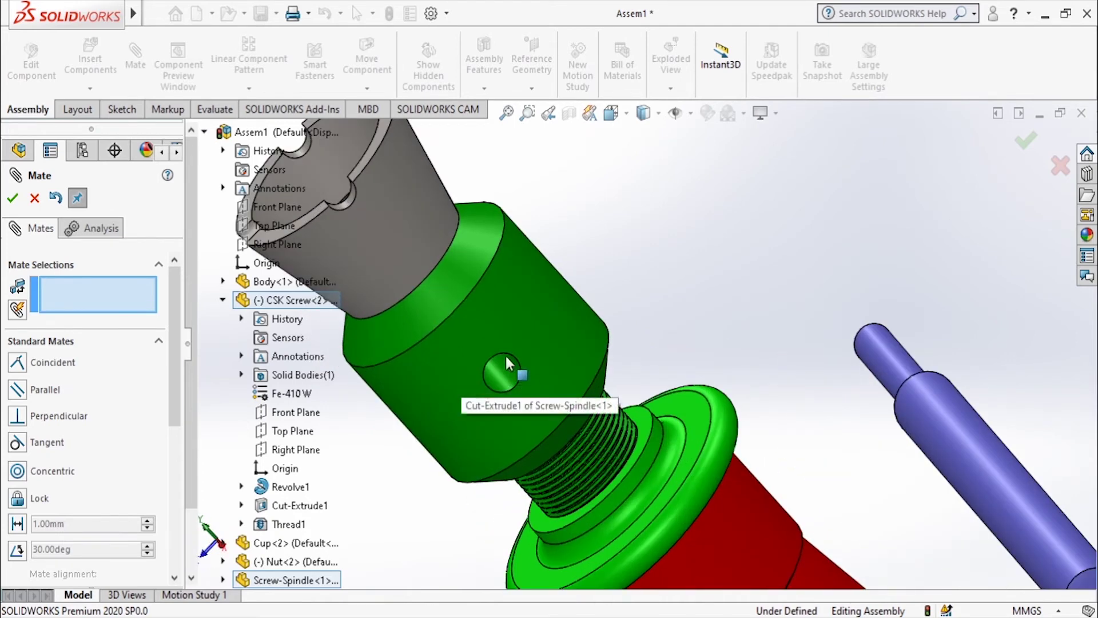
left_click(507, 361)
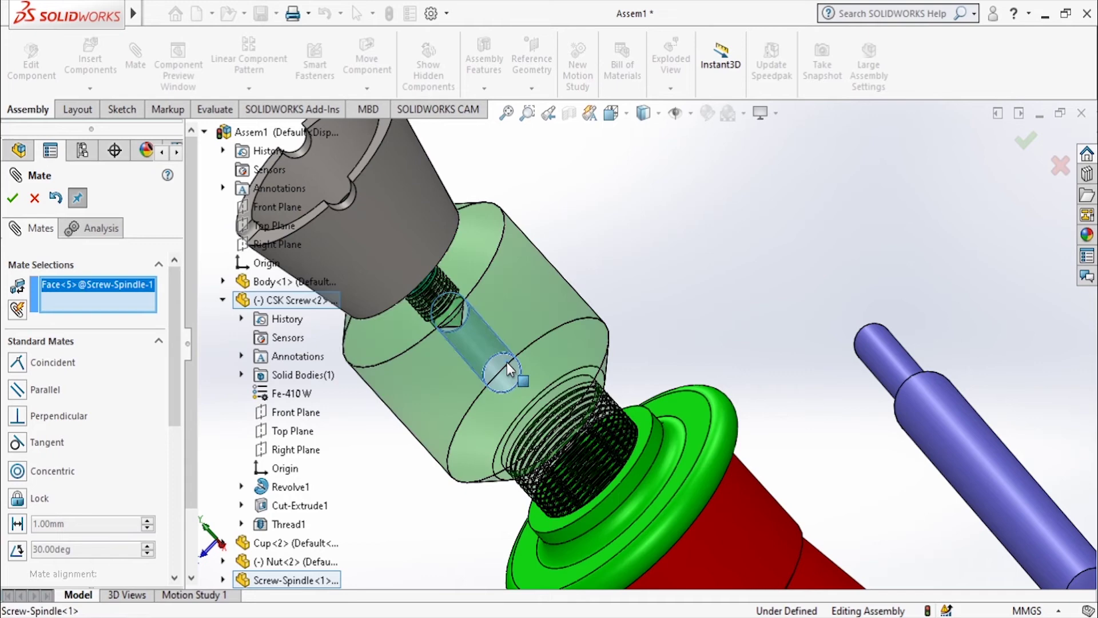
left_click(895, 346)
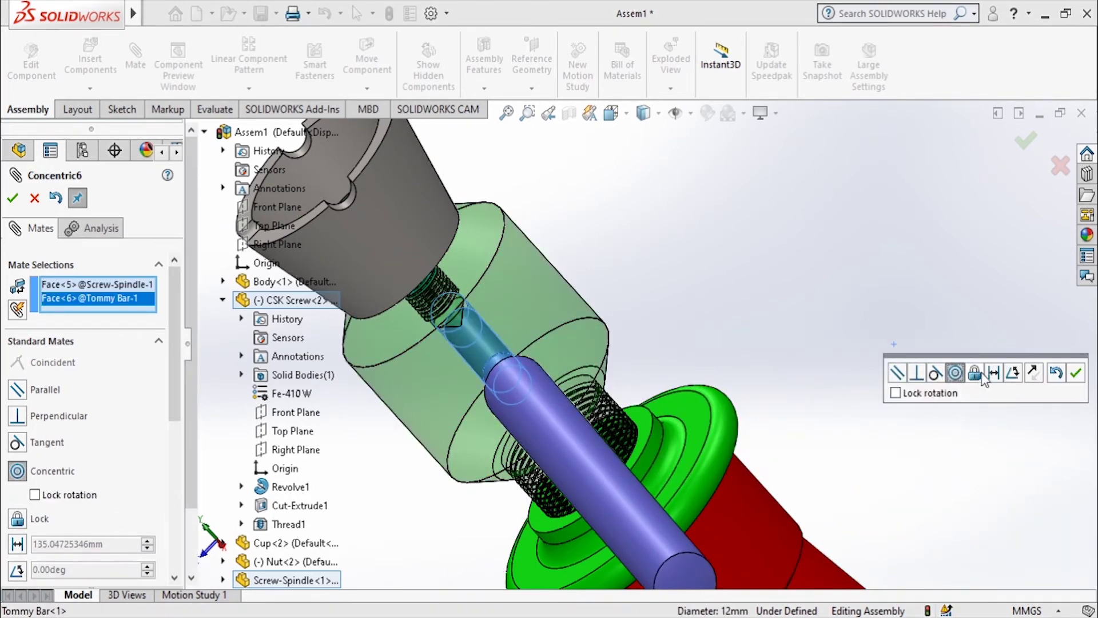
left_click(1075, 373)
- Add a tangent mate between the circular edge at the Tommy Bar's shoulder and the edge of the Screw-Spindle's cross hole
middle_click_drag(725, 316, 833, 240)
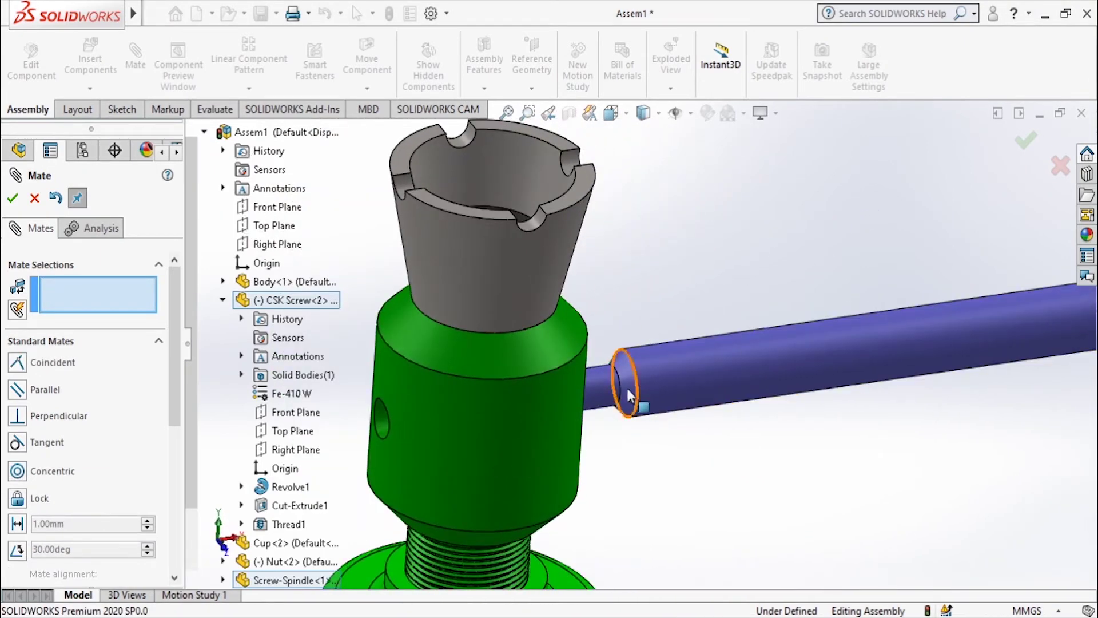
left_click(620, 385)
middle_click_drag(646, 294, 595, 342)
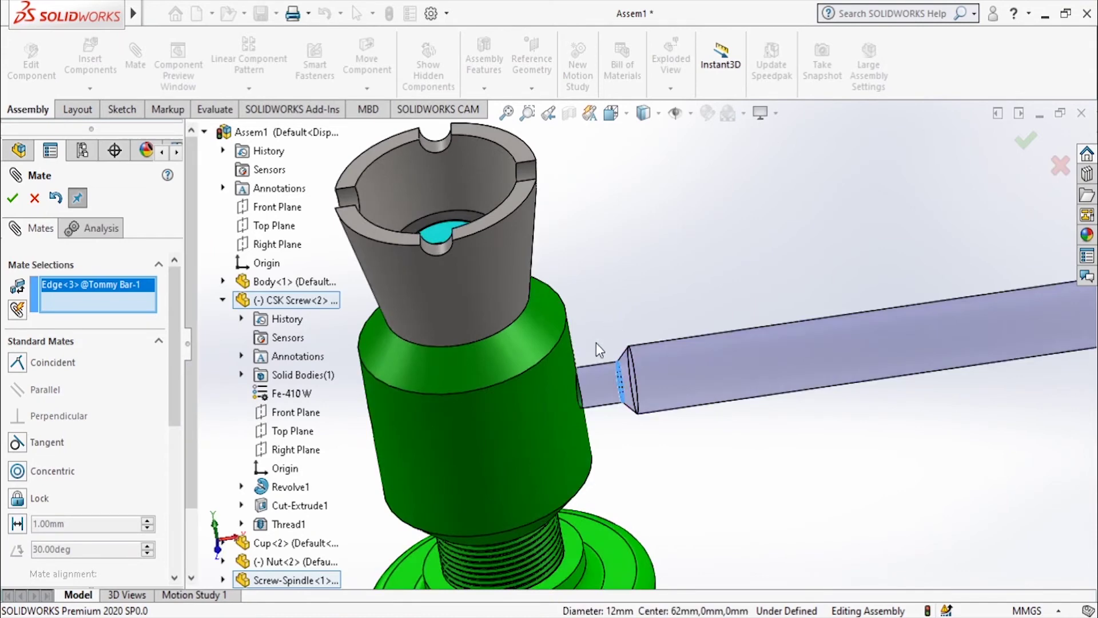
left_click(578, 392)
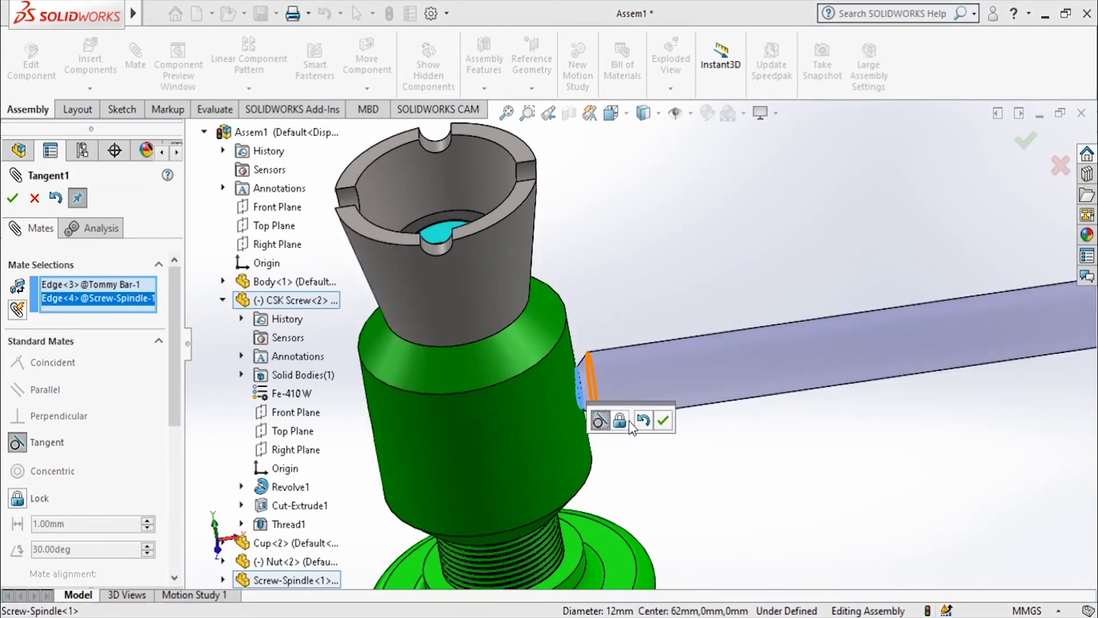
left_click(662, 421)
scroll(653, 312, "up", 4)
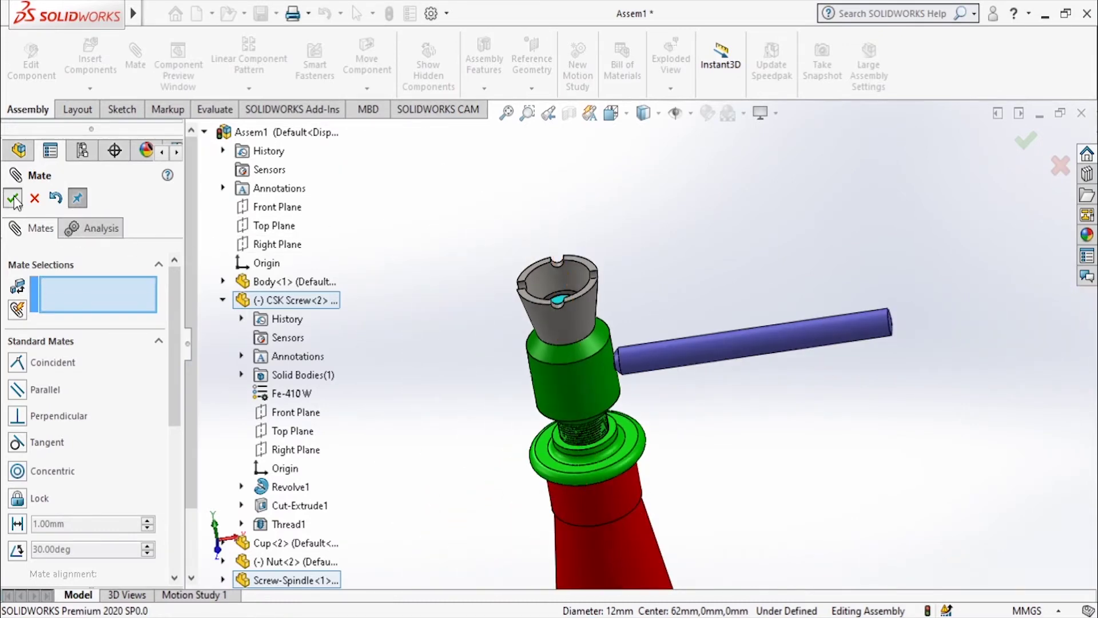
key("Escape")
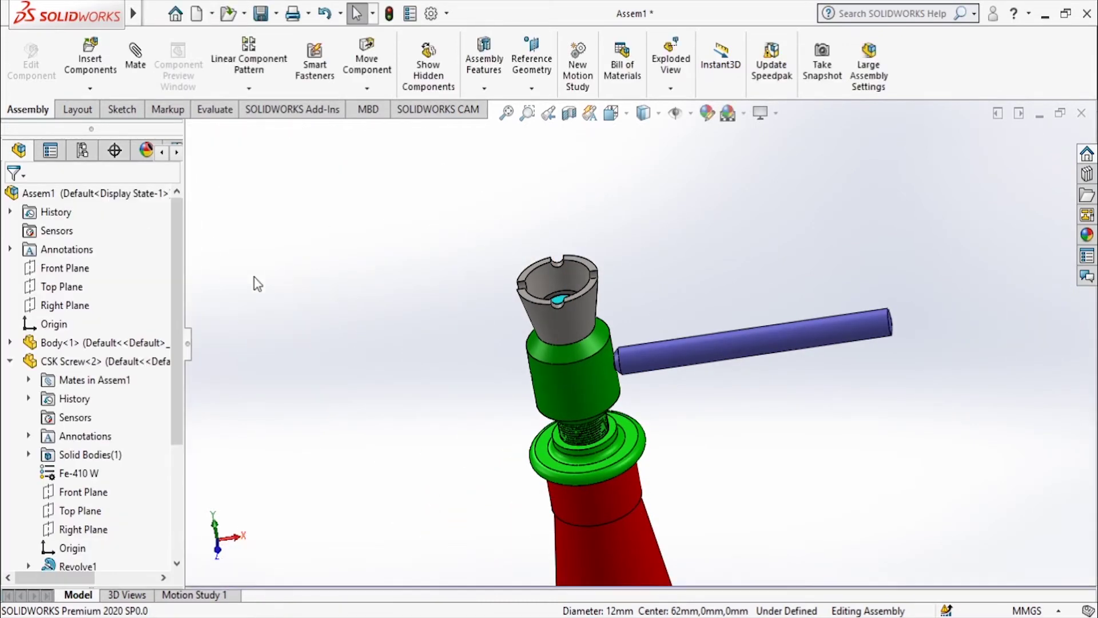
- Collapse the CSK Screw's tree entry, show the assembly from the front and preview a section through the Front Plane
left_click(10, 361)
key("f")
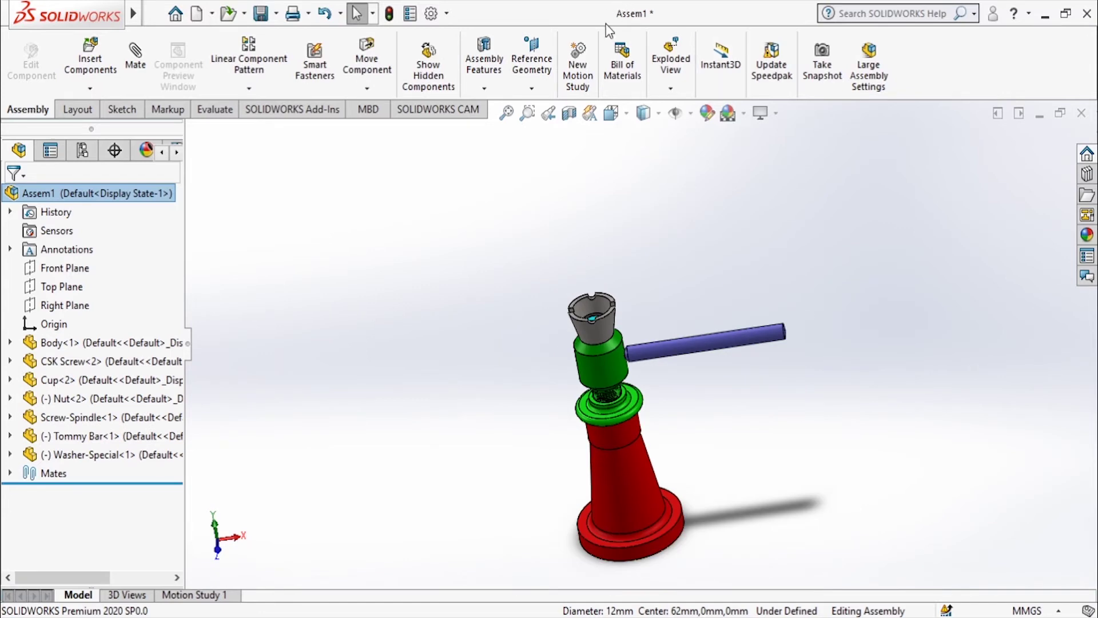
left_click(611, 113)
left_click(481, 456)
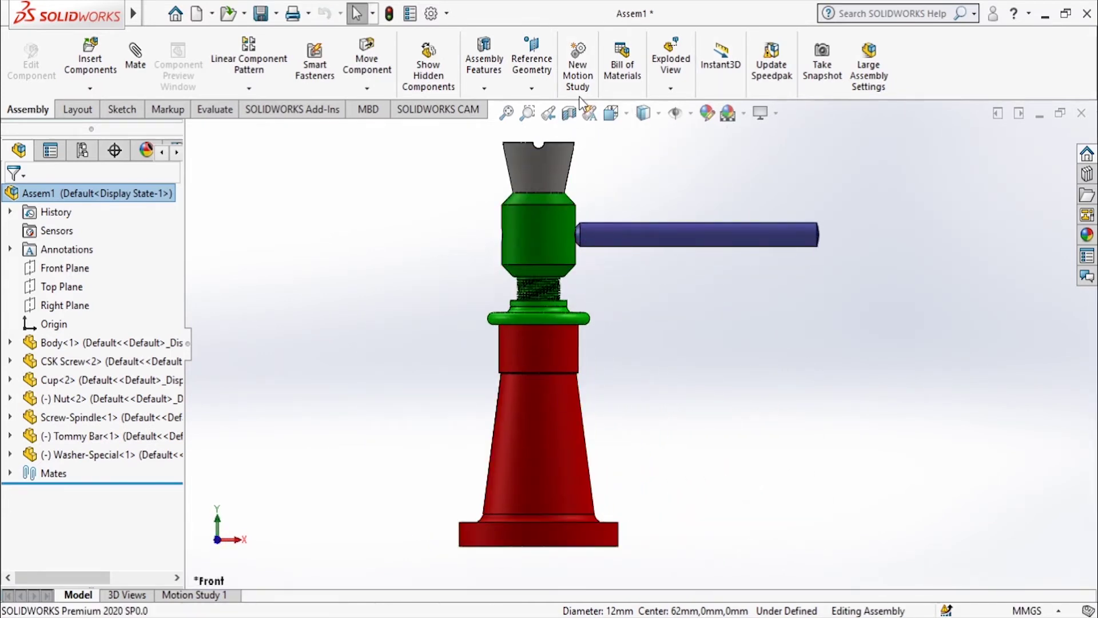
left_click(569, 112)
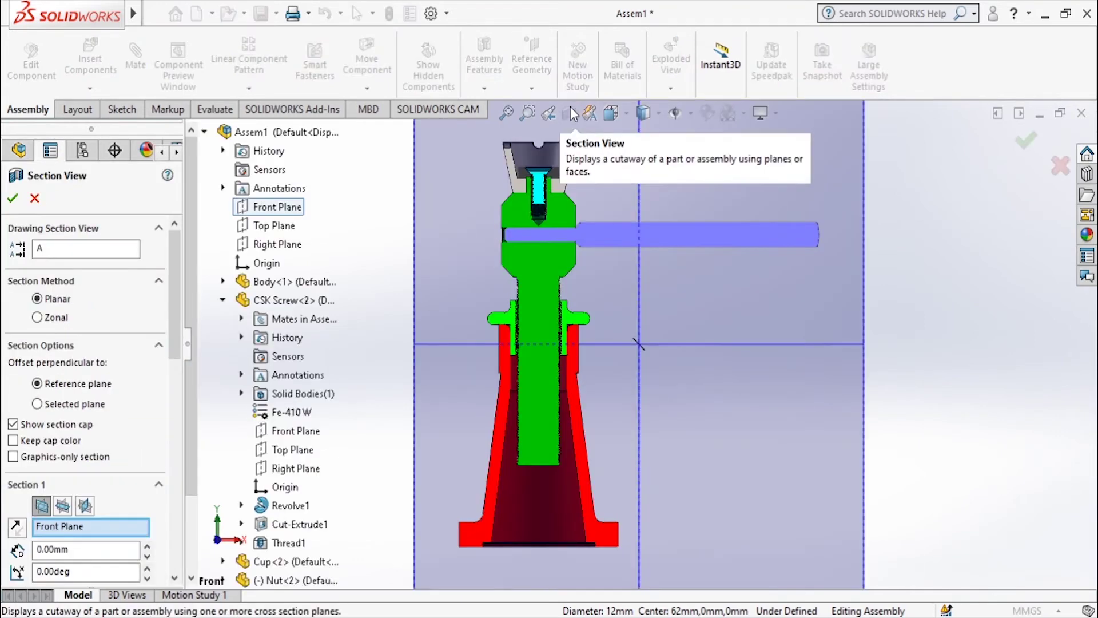
left_click(34, 197)
- Examine the assembled screw jack from the Top view and other orientations, finishing with an angled view
left_click(611, 114)
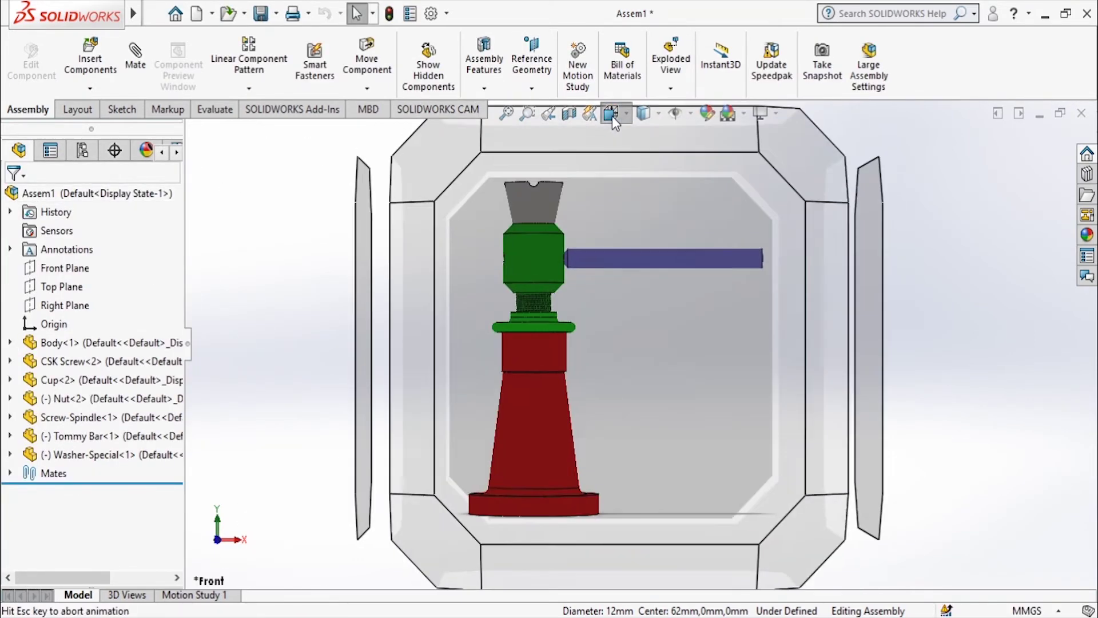
left_click(512, 247)
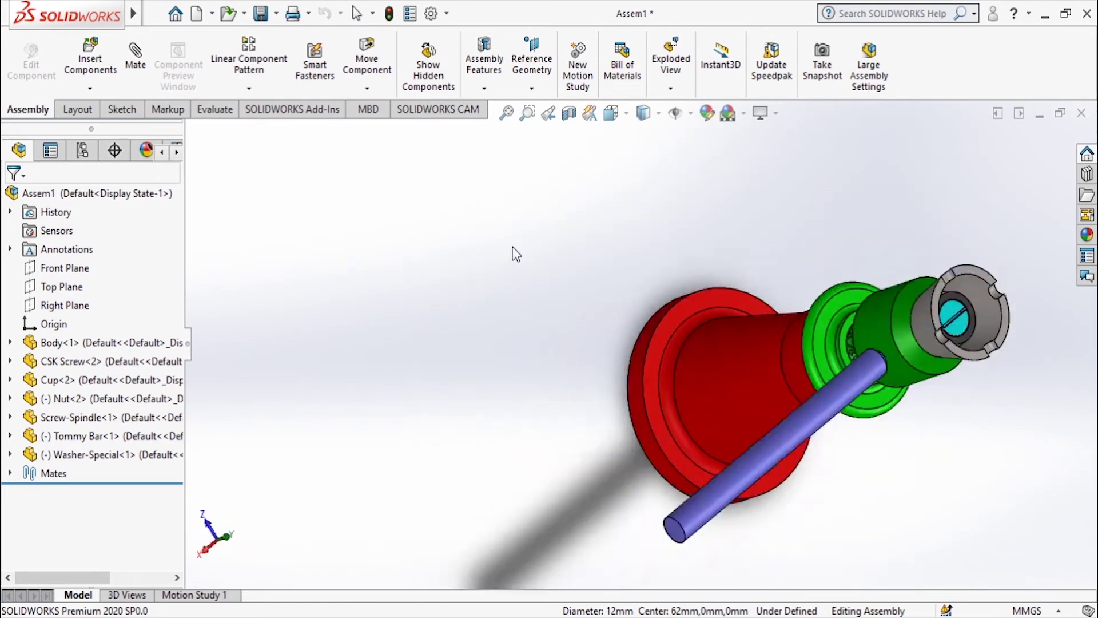
left_click(627, 115)
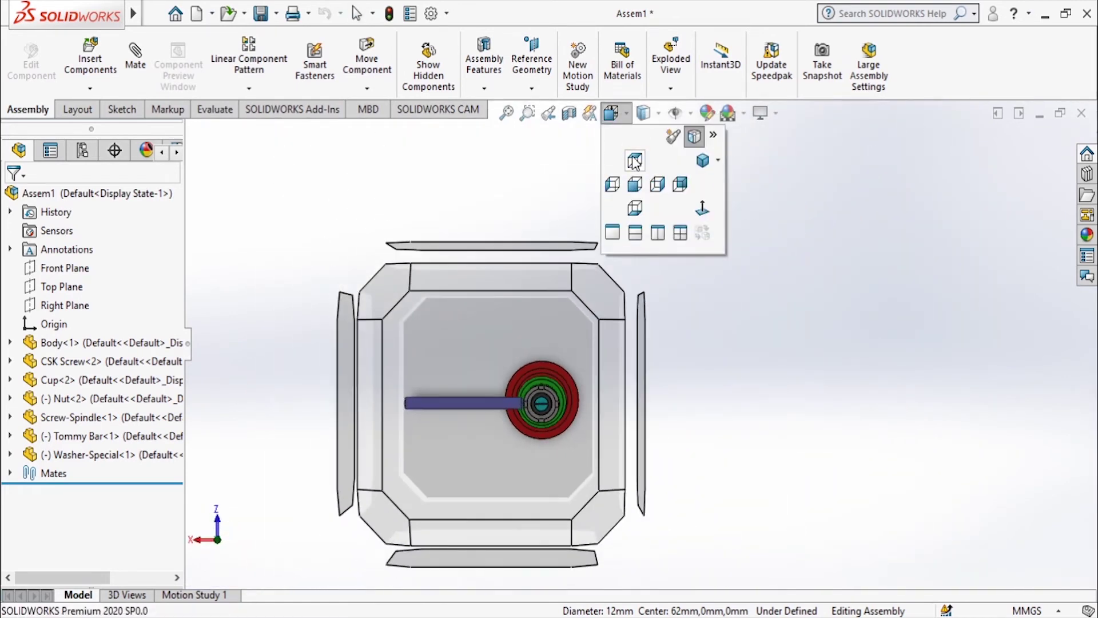
left_click(635, 161)
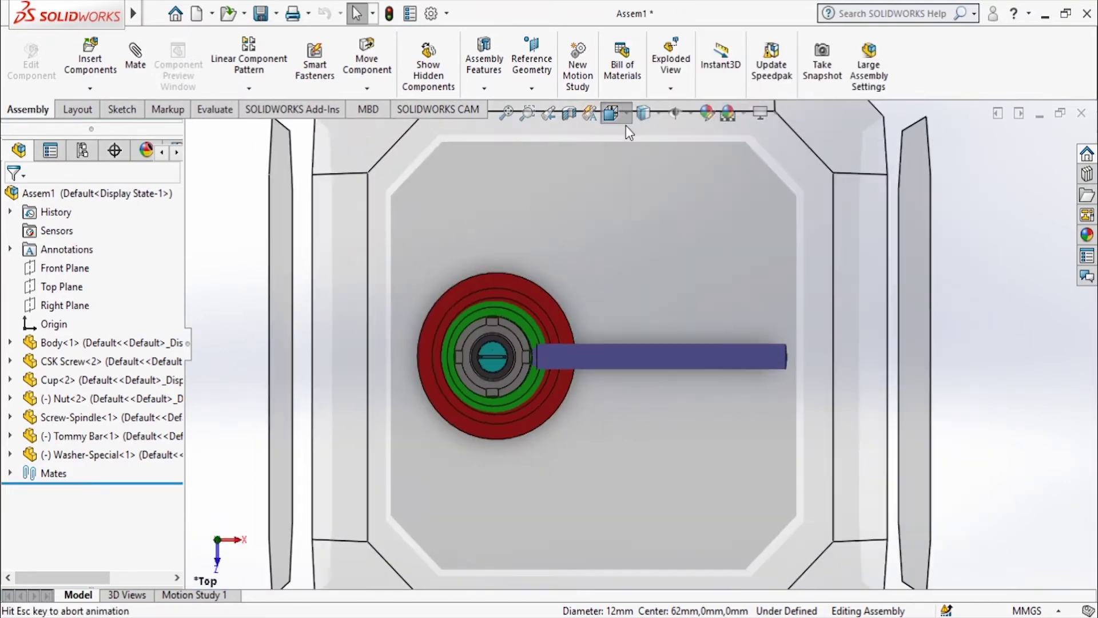
left_click(627, 116)
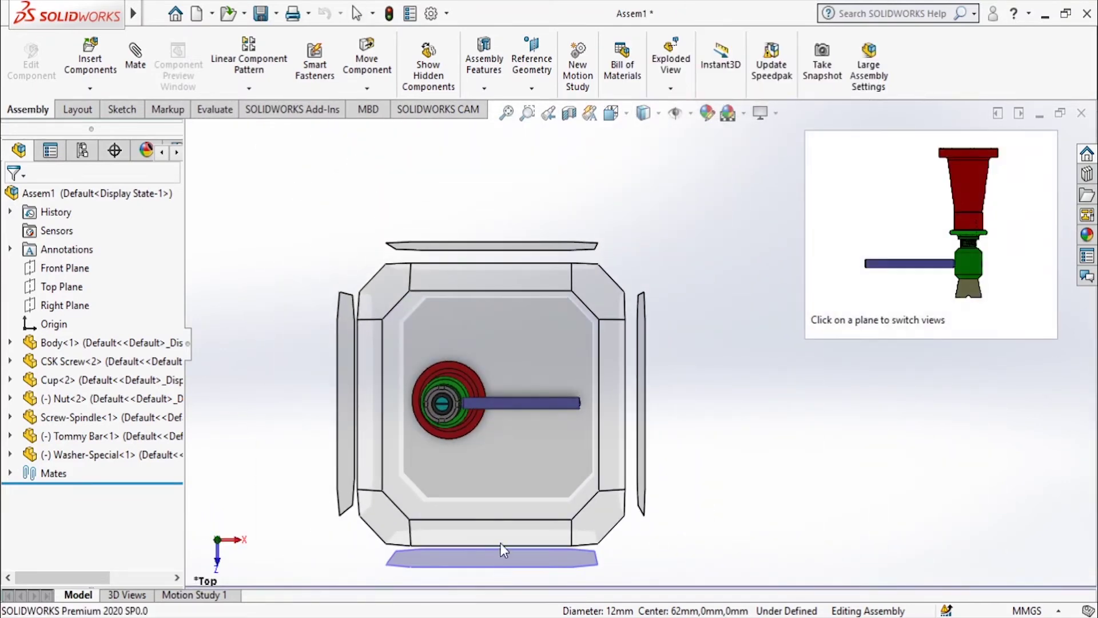
middle_click_drag(515, 444, 516, 299)
key("ctrl+space")
left_click(550, 445)
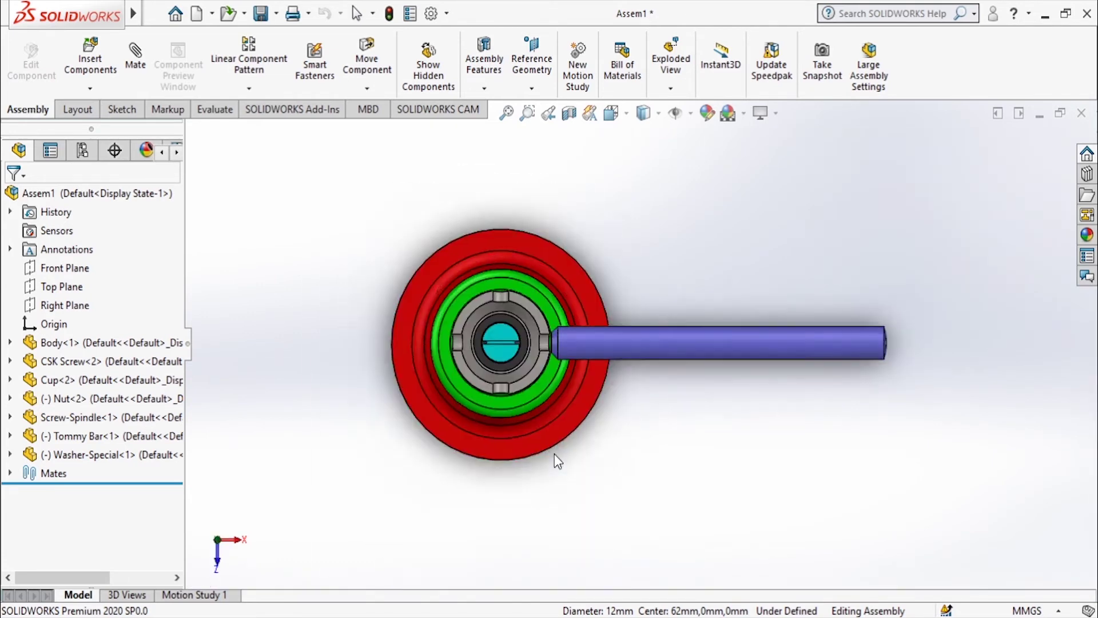
key("ctrl+space")
left_click(515, 324)
middle_click_drag(380, 180, 411, 245)
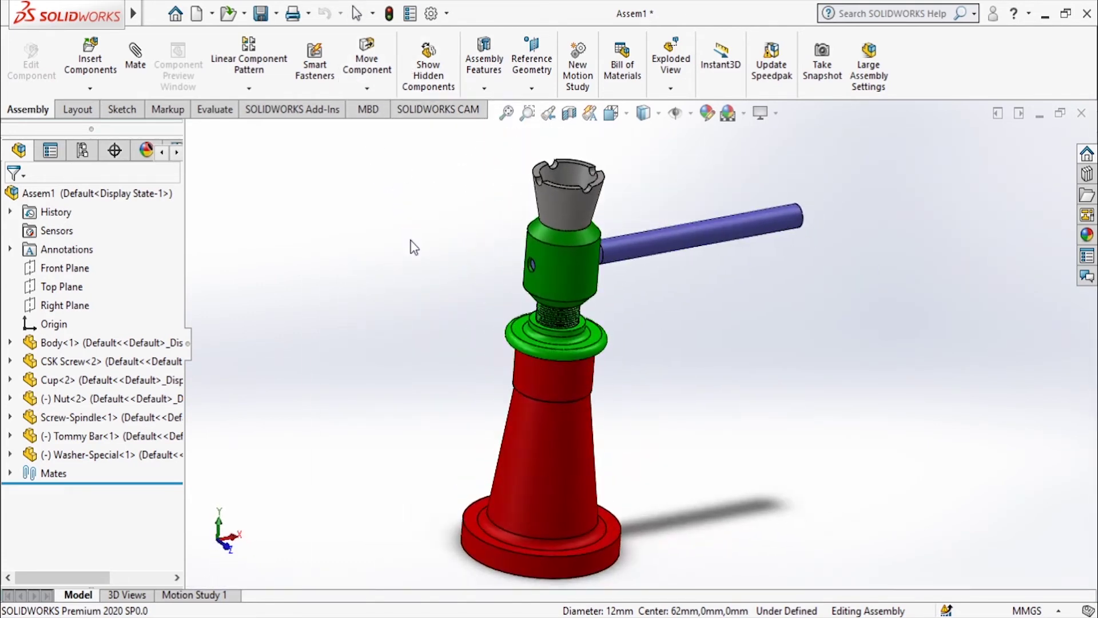
- Preview section cuts through the Front, Top and Right Planes, and try a Front Plane cut offset by about 31.1 mm
left_click(568, 114)
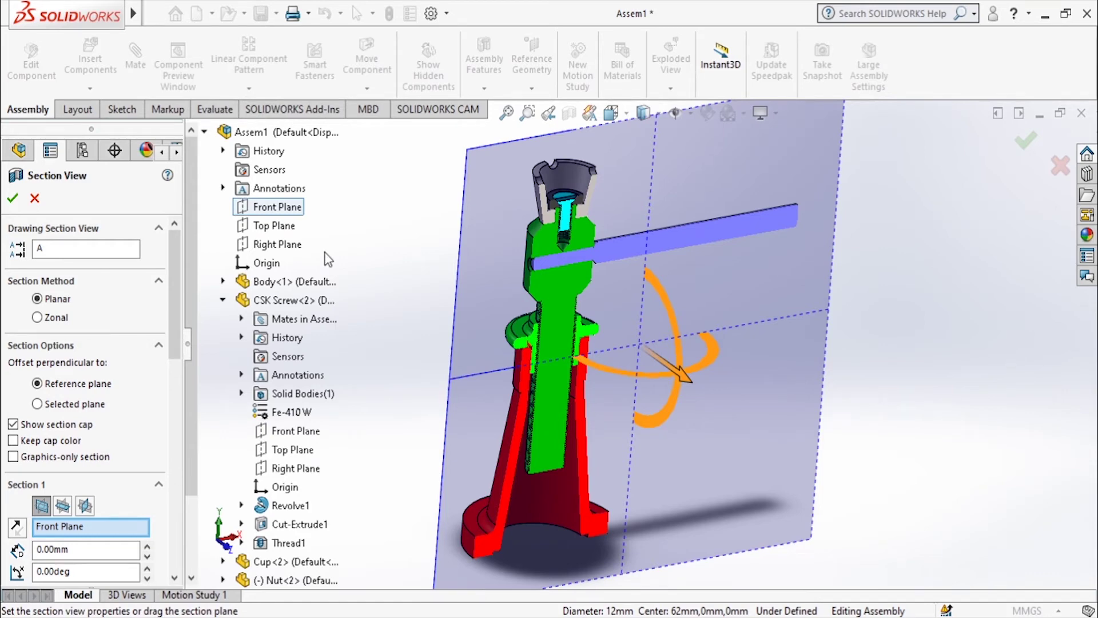
left_click(63, 505)
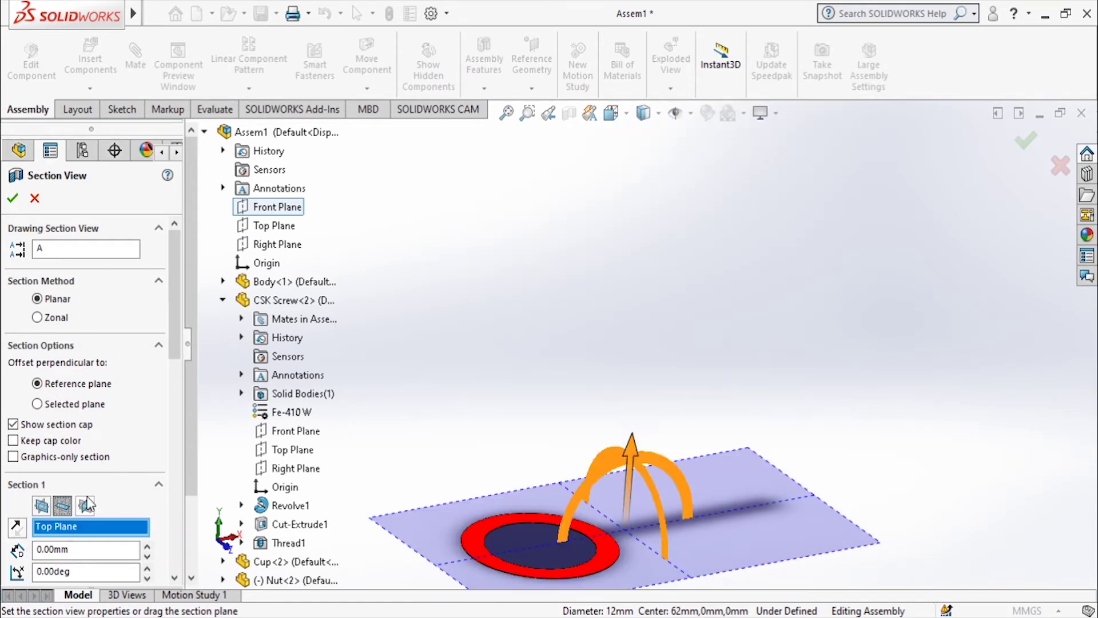
left_click(86, 507)
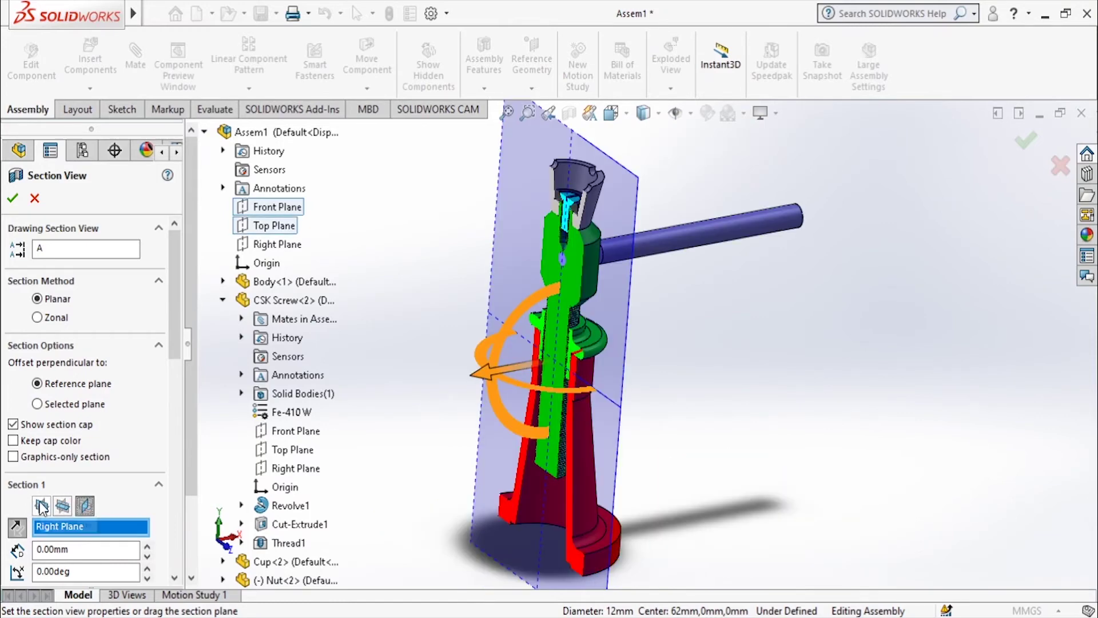
left_click(42, 506)
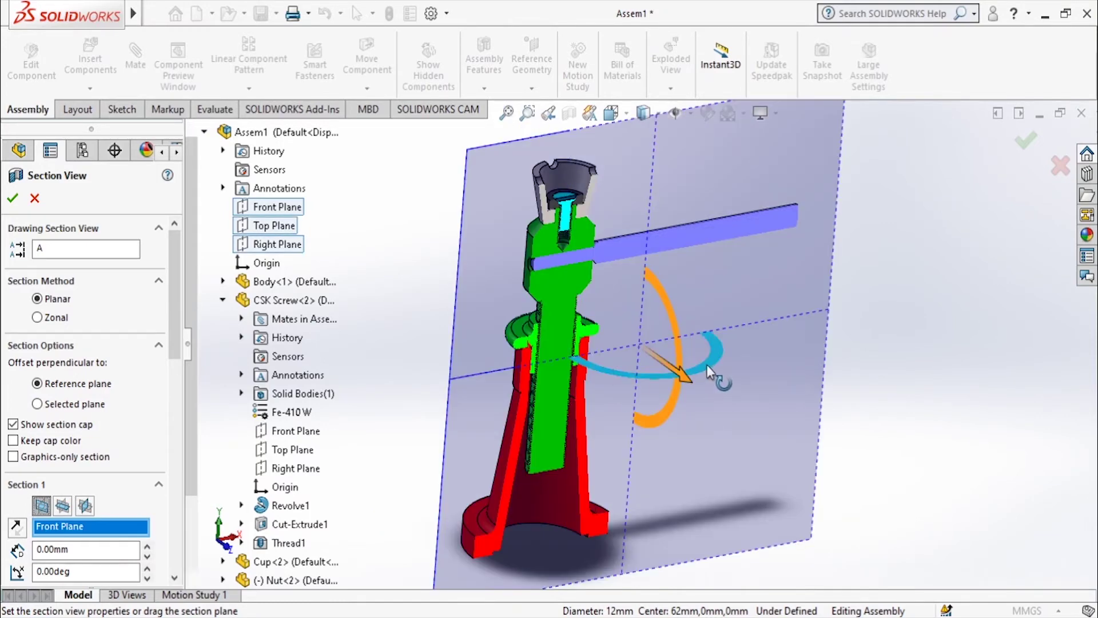
left_click_drag(706, 365, 638, 362)
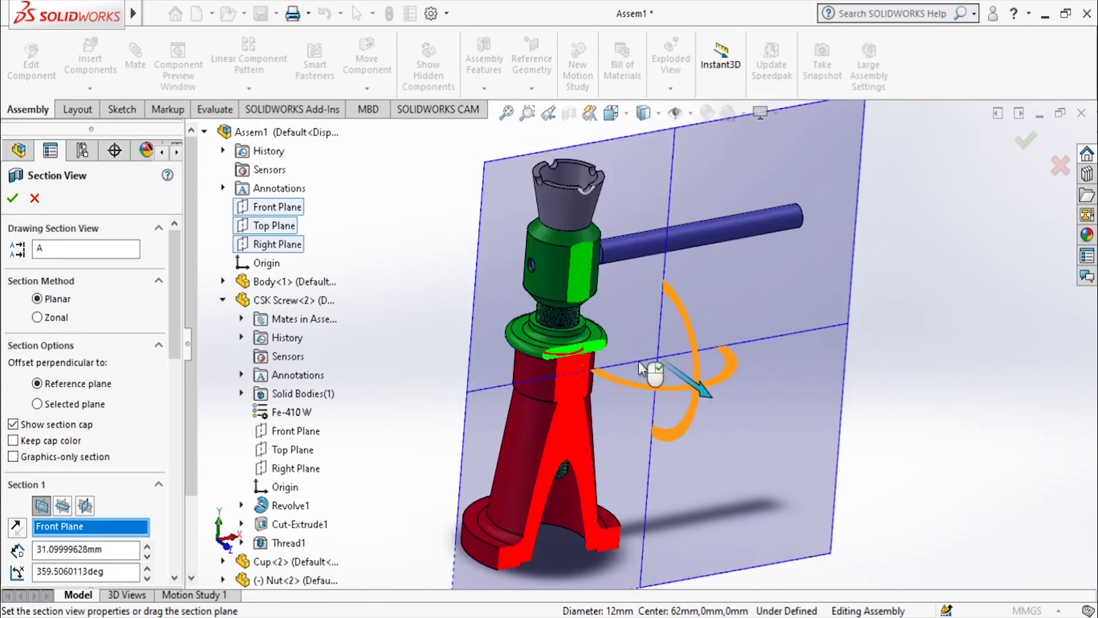
left_click(34, 197)
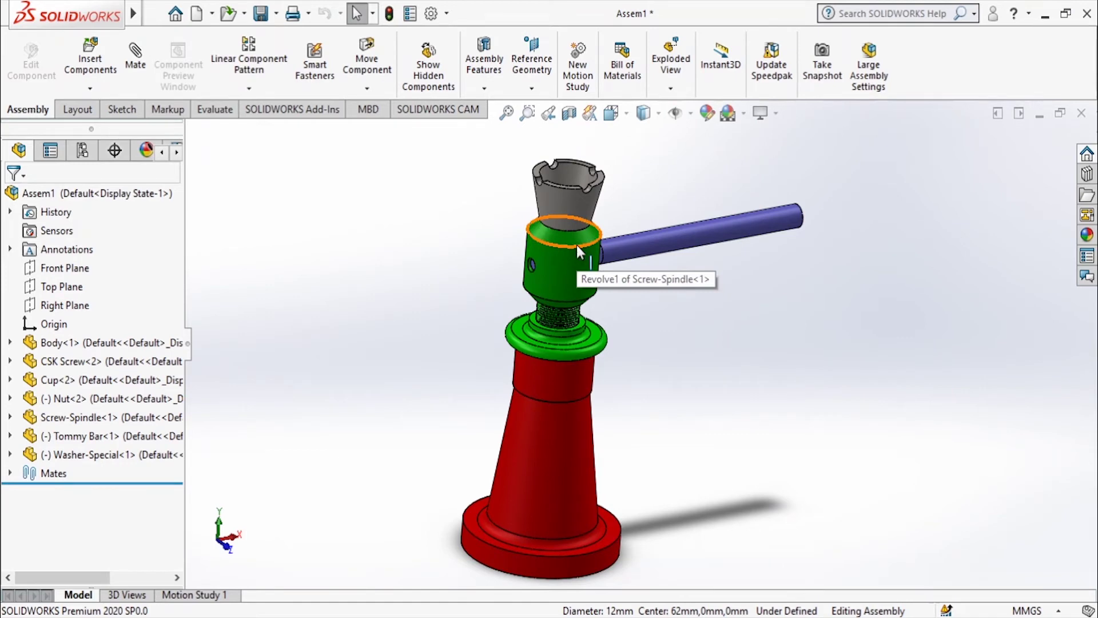
- Save the assembly as "ScrewJack Assembly" in the Screwjack Assembly folder, replacing the existing file
left_click(154, 14)
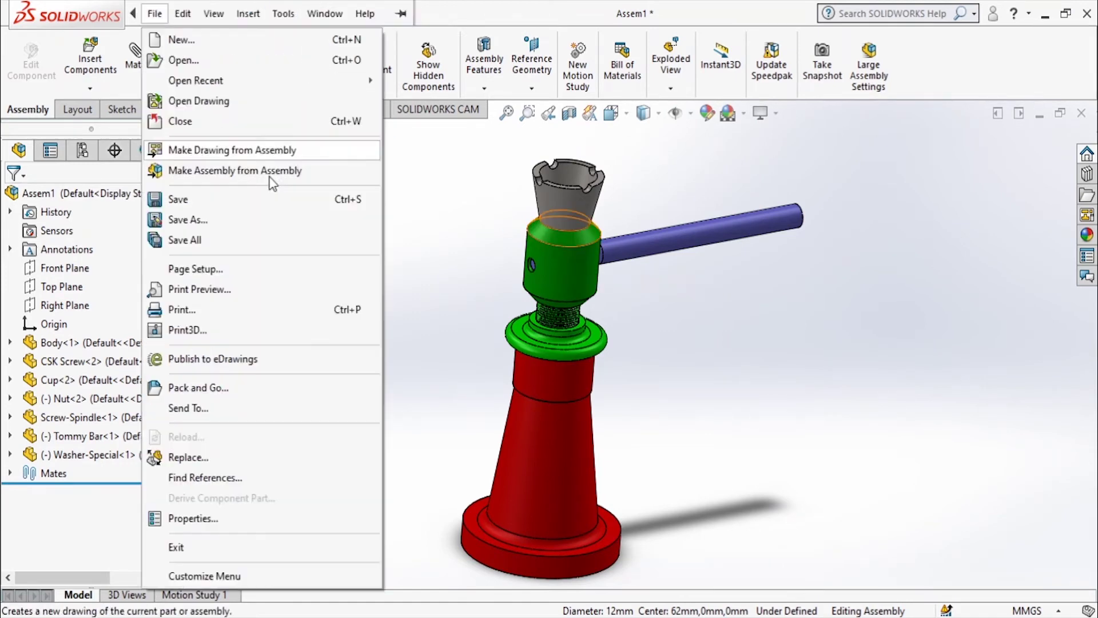
left_click(462, 236)
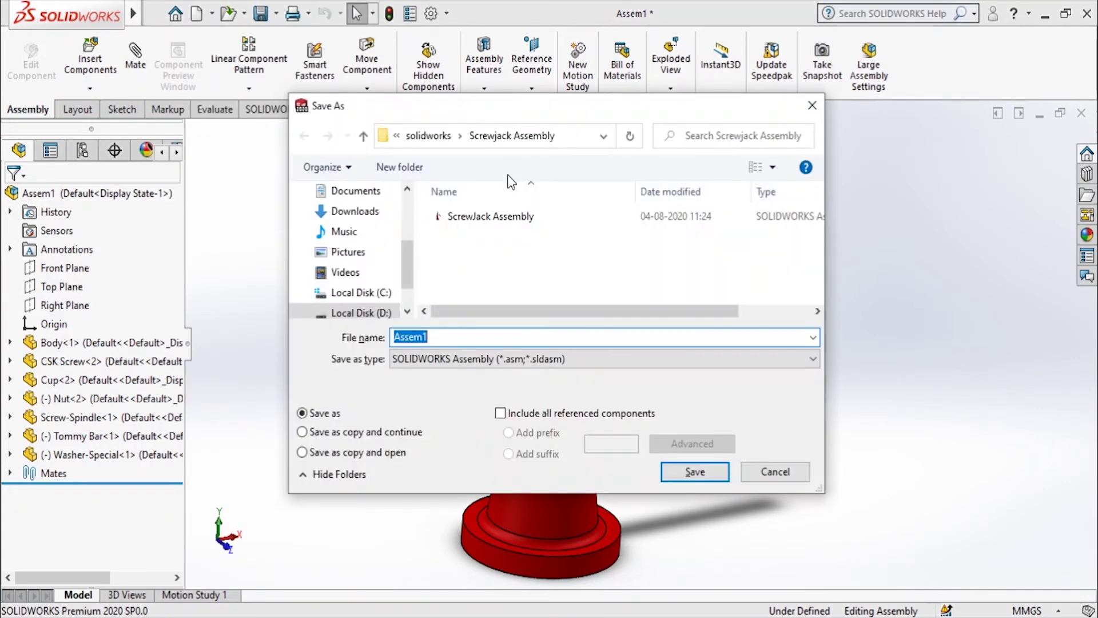
left_click(514, 216)
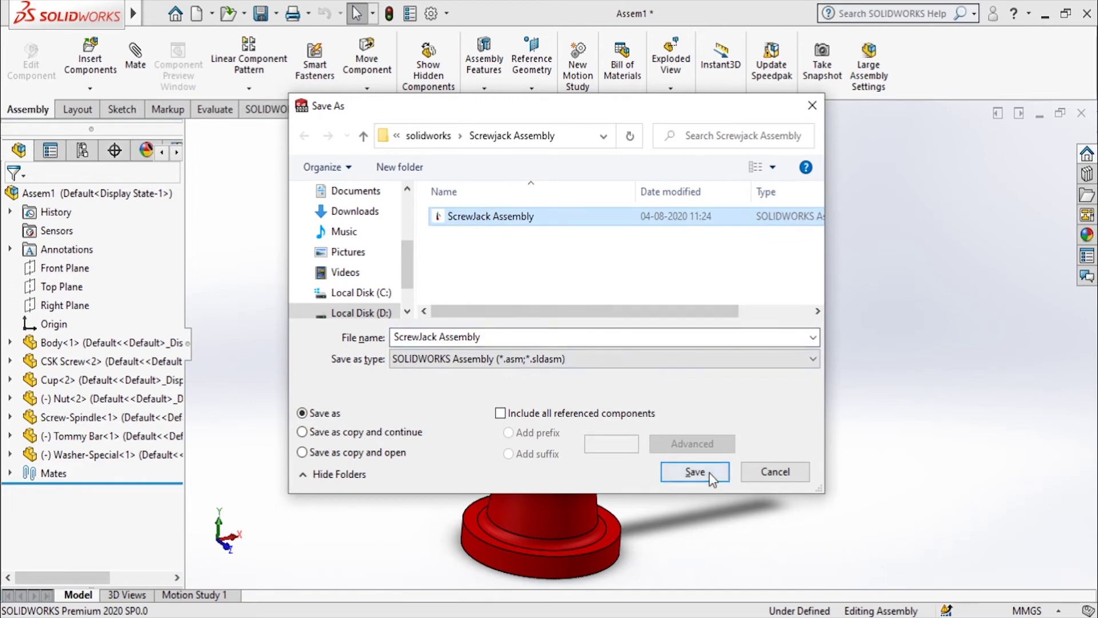
left_click(709, 472)
left_click(605, 321)
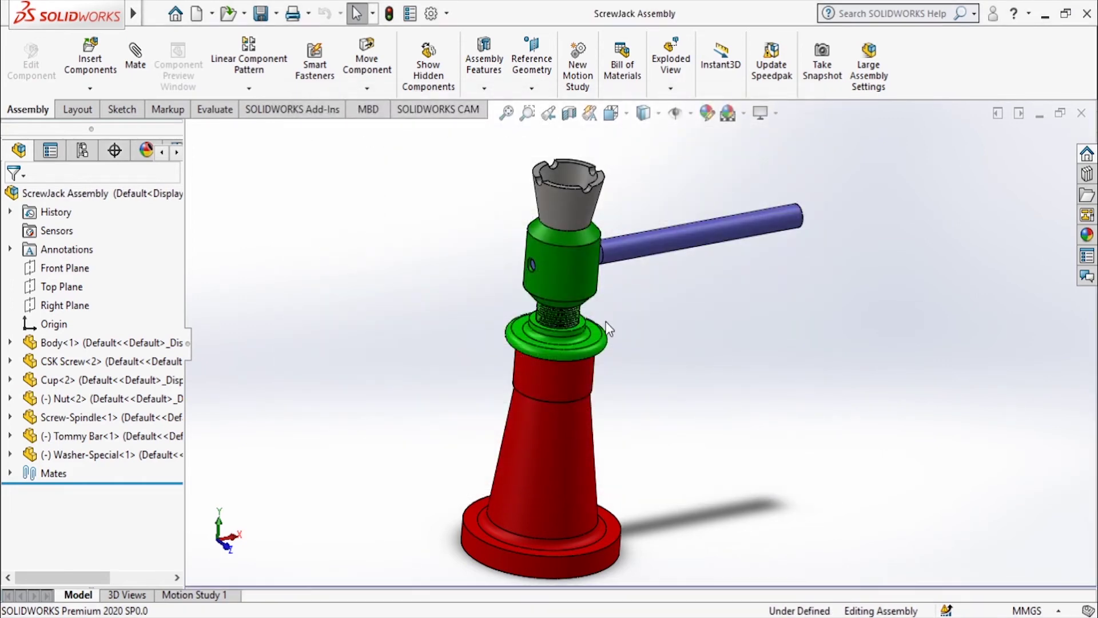
- Create a new drawing document
left_click(154, 13)
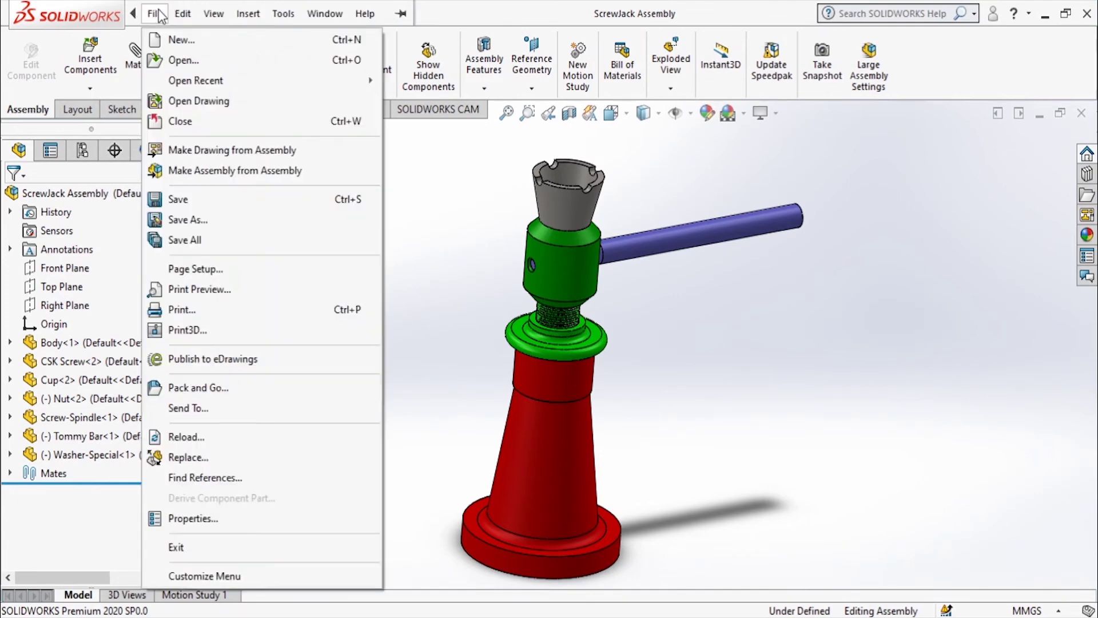
left_click(182, 39)
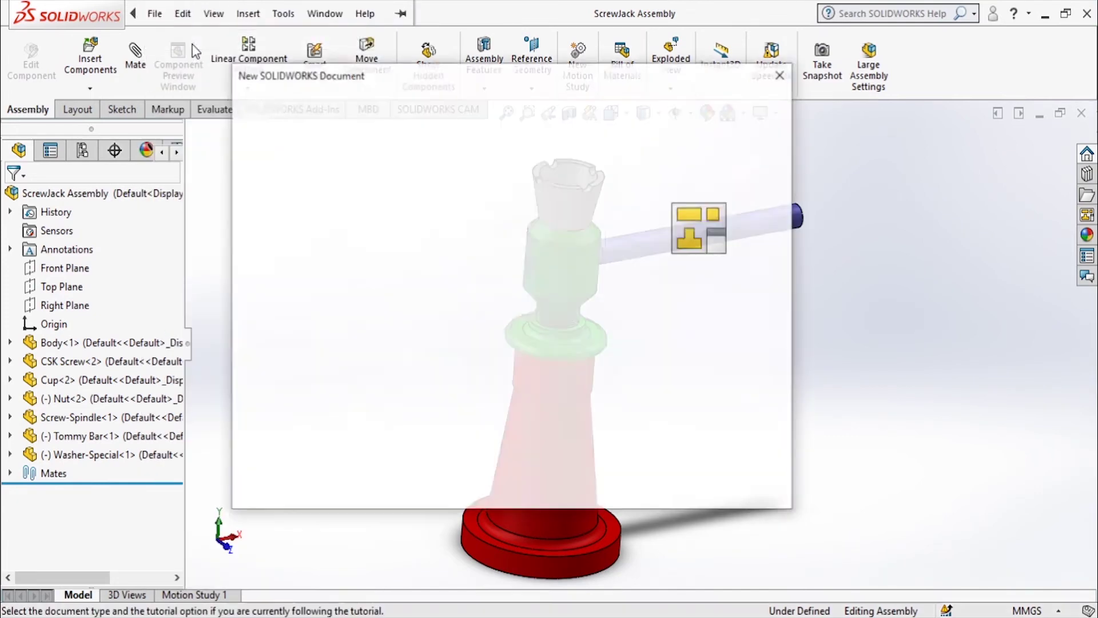
left_click(701, 225)
left_click(588, 476)
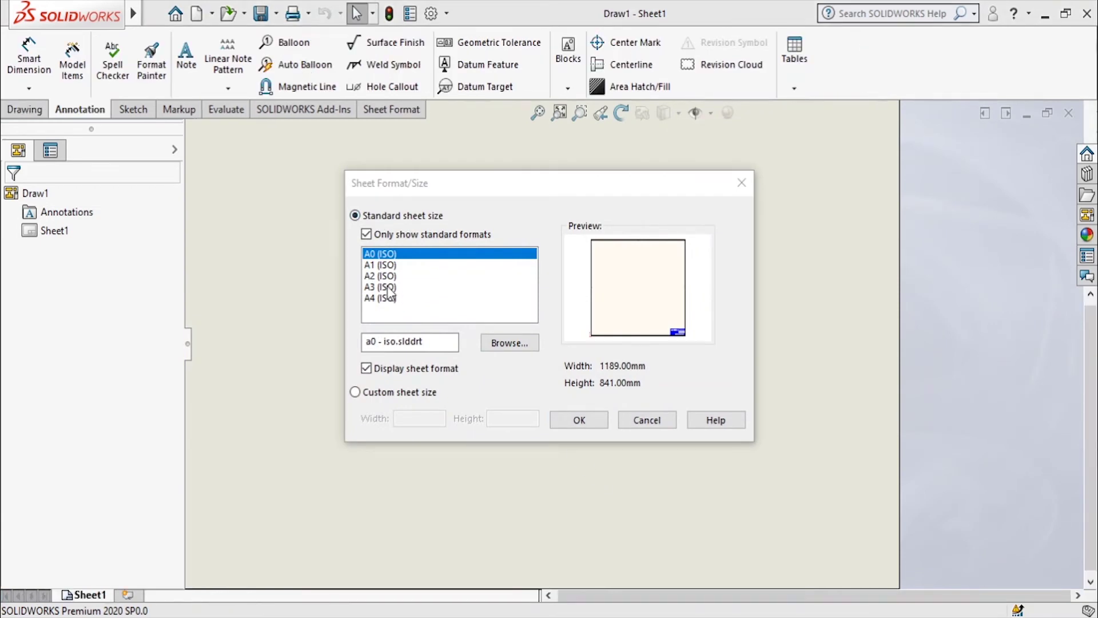
- Set the drawing's sheet size to the standard A3 (ISO) format
left_click(390, 287)
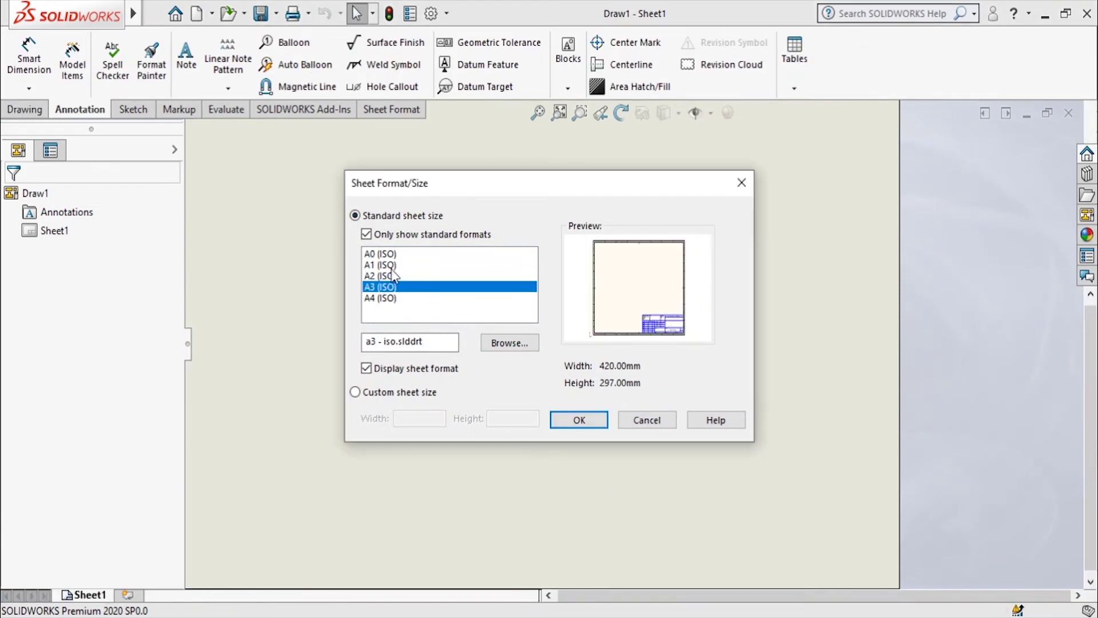
left_click(392, 277)
left_click(394, 285)
left_click(395, 265)
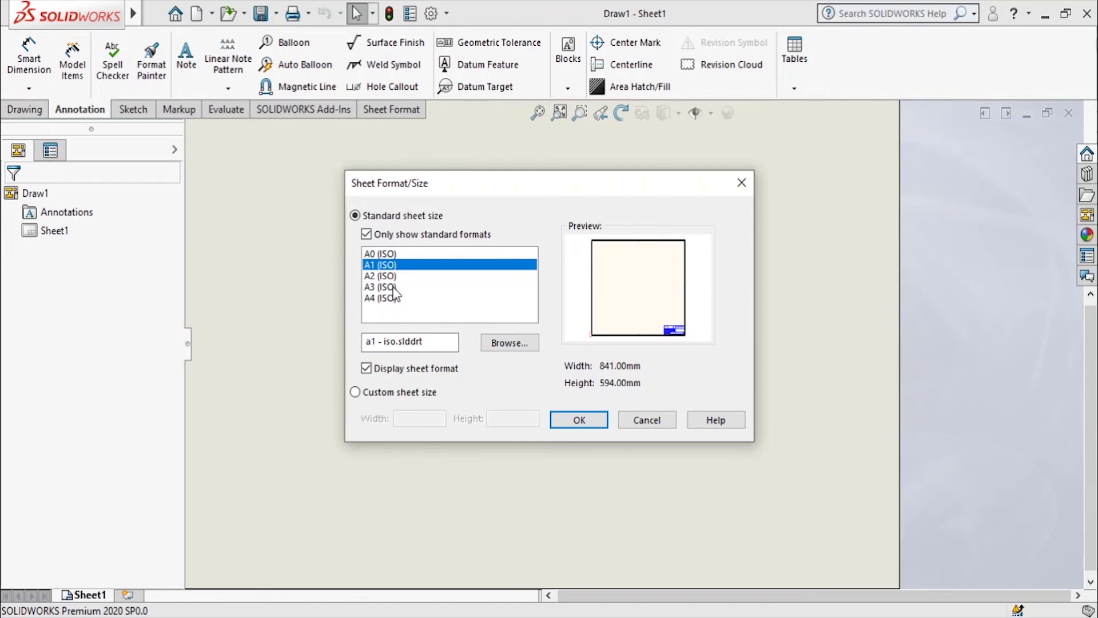
left_click(393, 288)
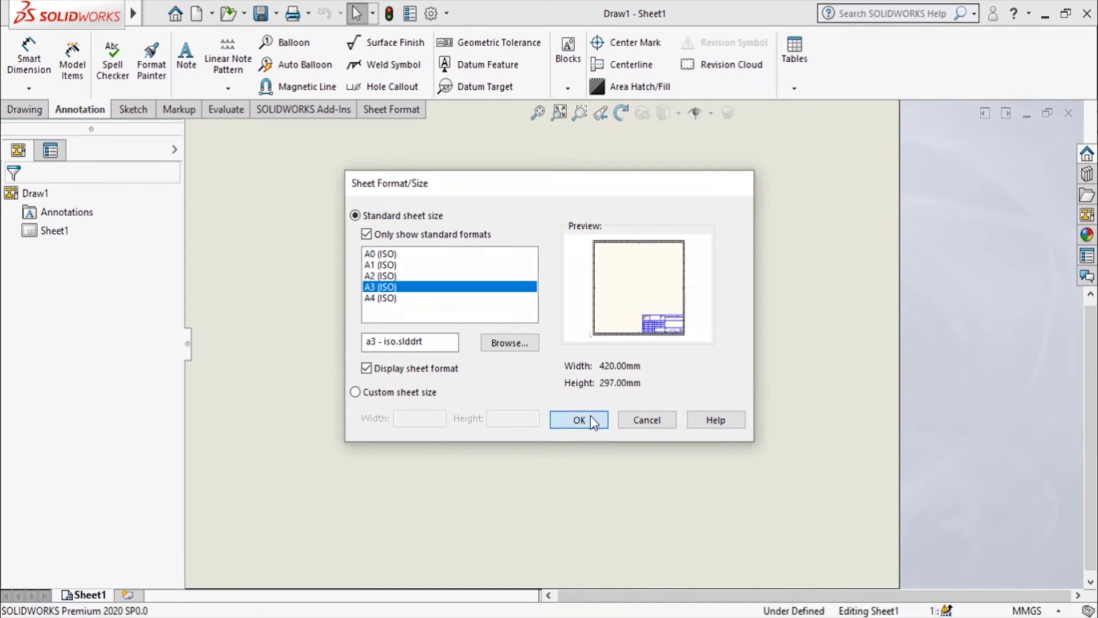
left_click(592, 421)
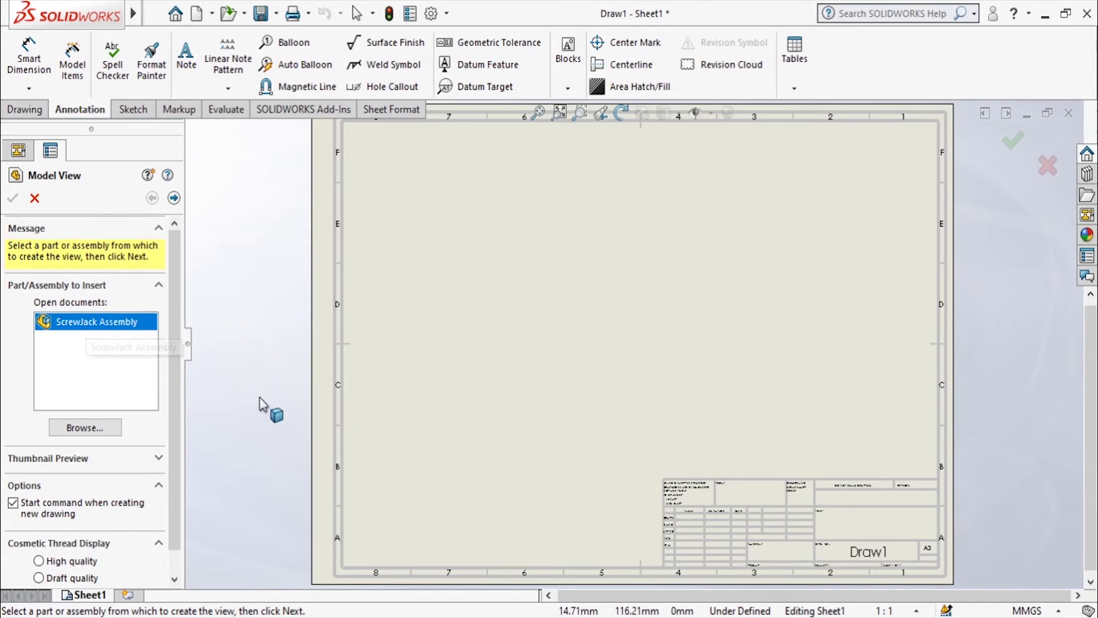
- Set up a Top view of the ScrewJack Assembly with the Hidden Lines Visible display style
double_click(93, 322)
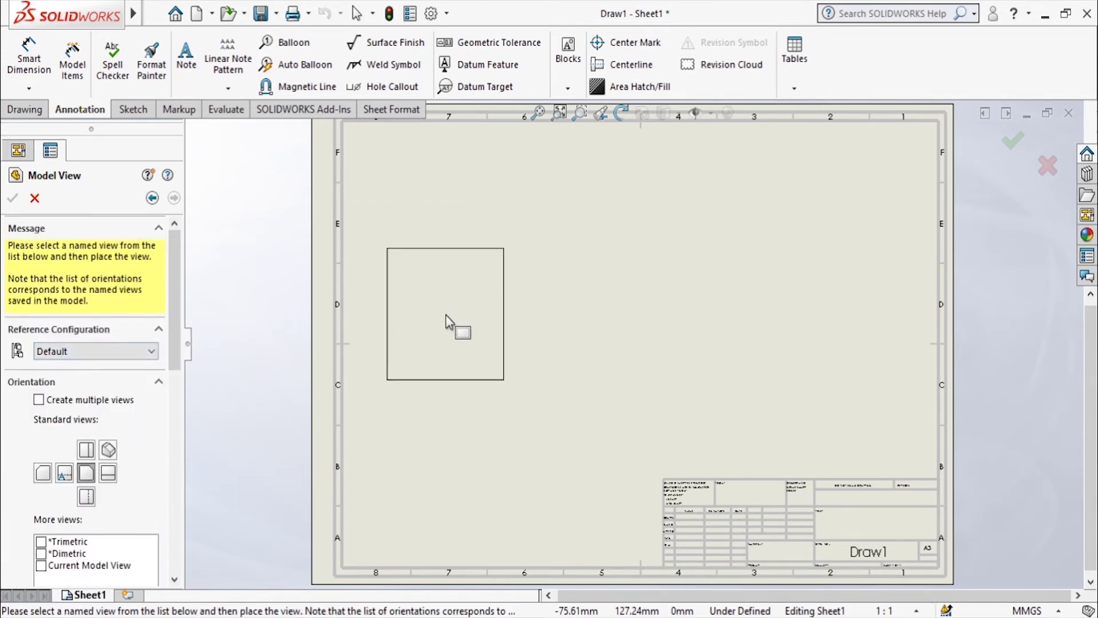
left_click_drag(177, 323, 159, 376)
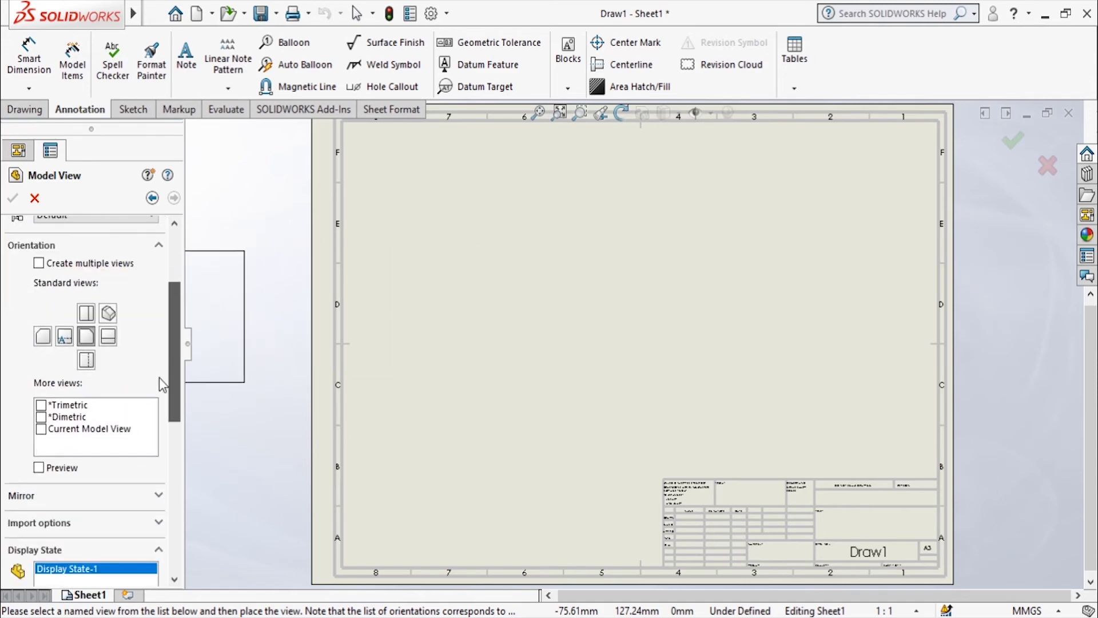
left_click(86, 314)
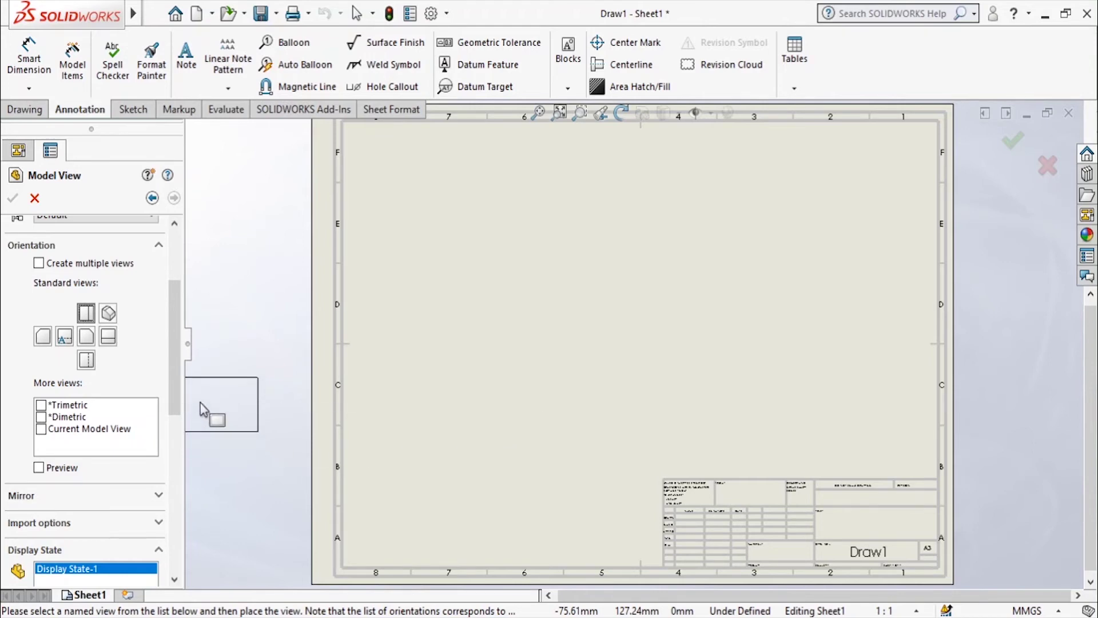
left_click_drag(176, 366, 159, 446)
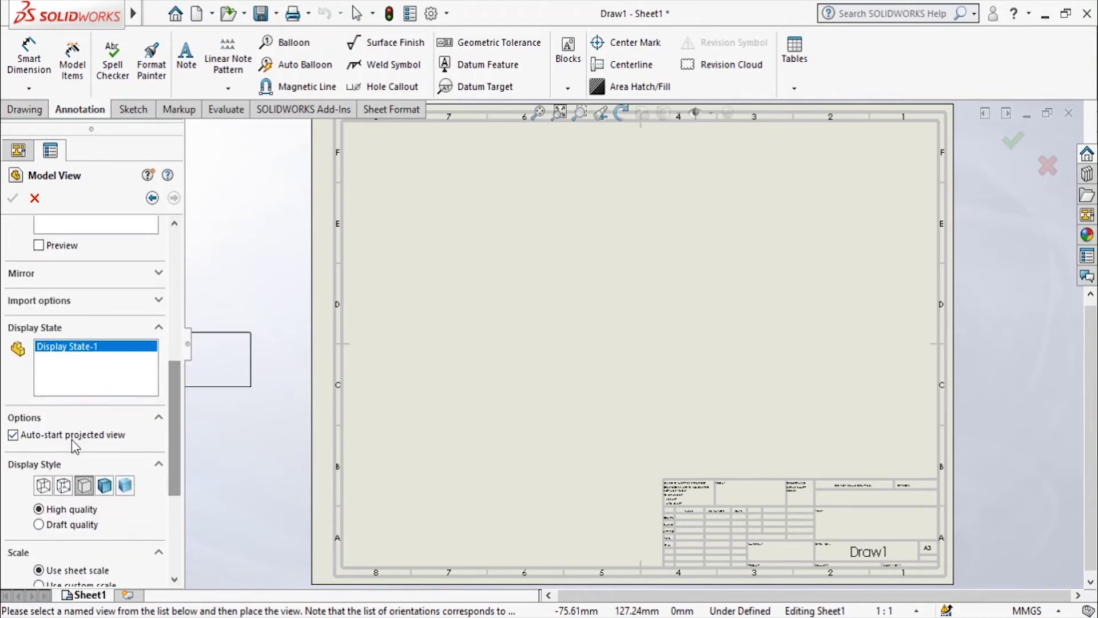
left_click(64, 487)
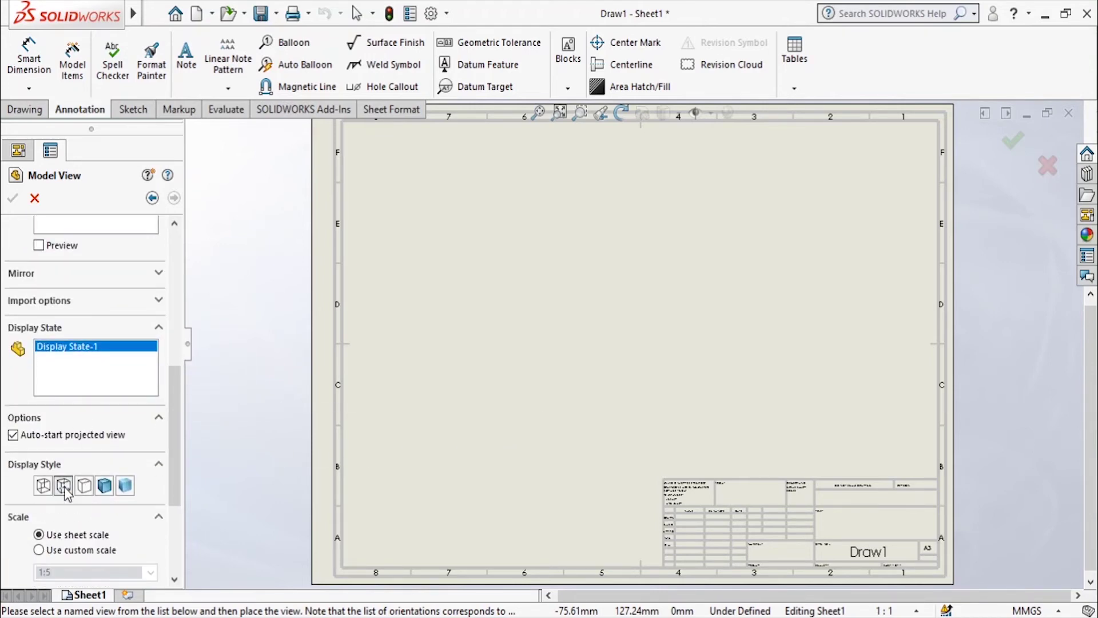
- Give the model view a custom scale of 1:2 and draft quality cosmetic threads
scroll(172, 428, "down", 3)
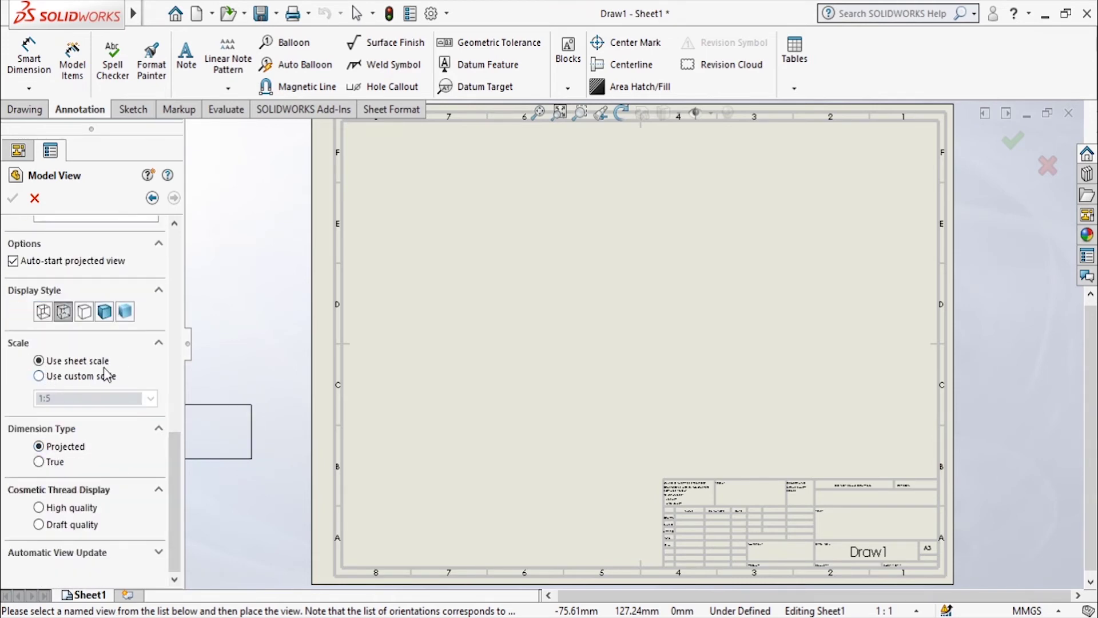
left_click(51, 377)
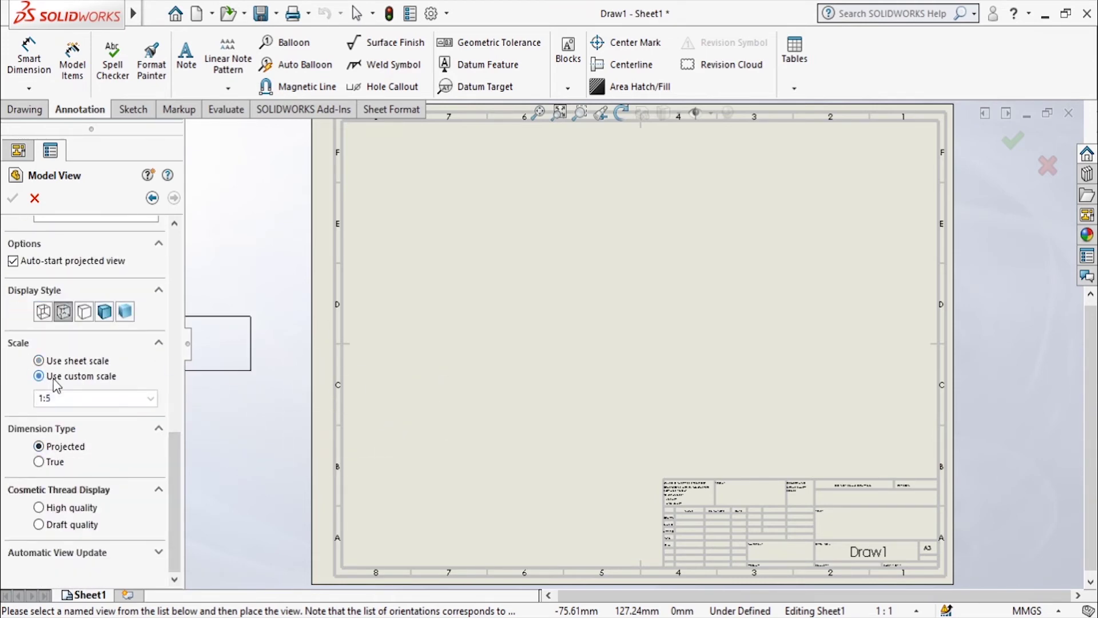
left_click(150, 398)
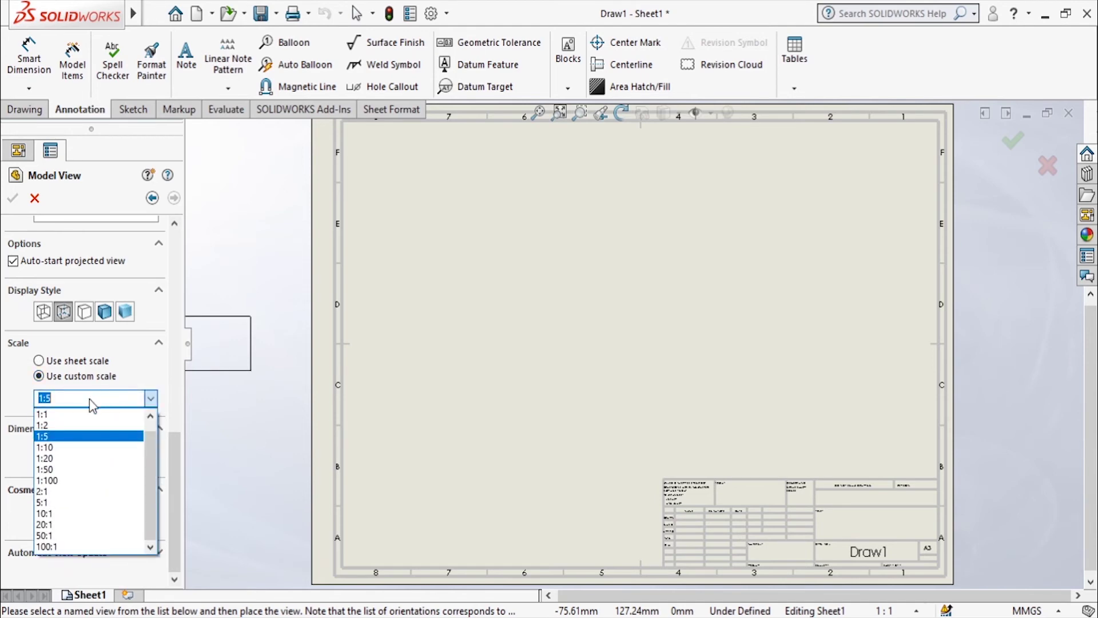
left_click(87, 425)
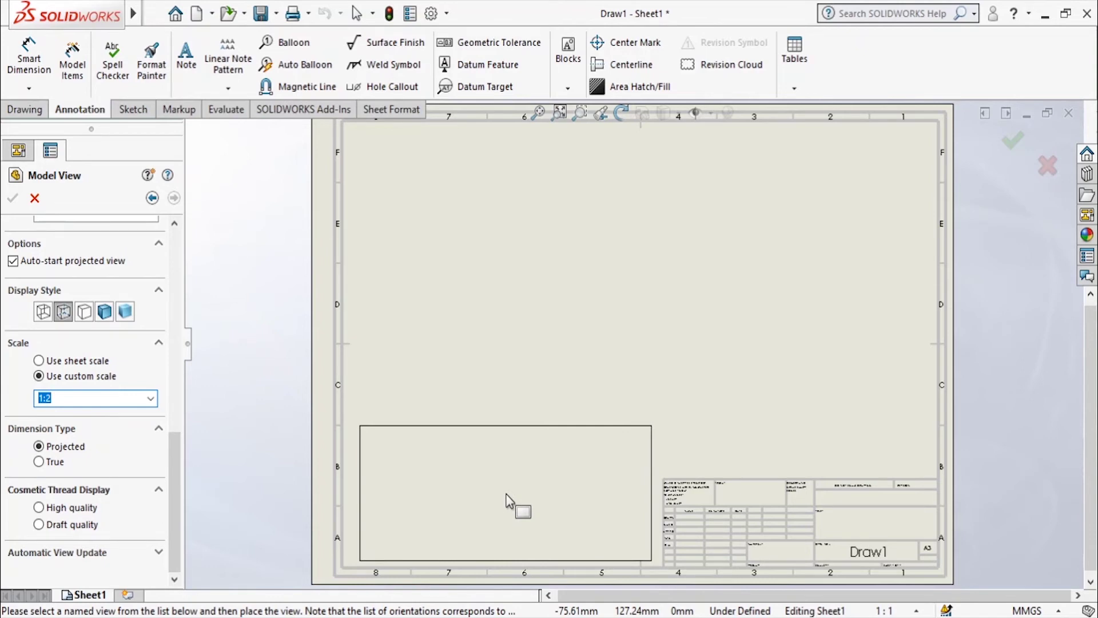
left_click(67, 529)
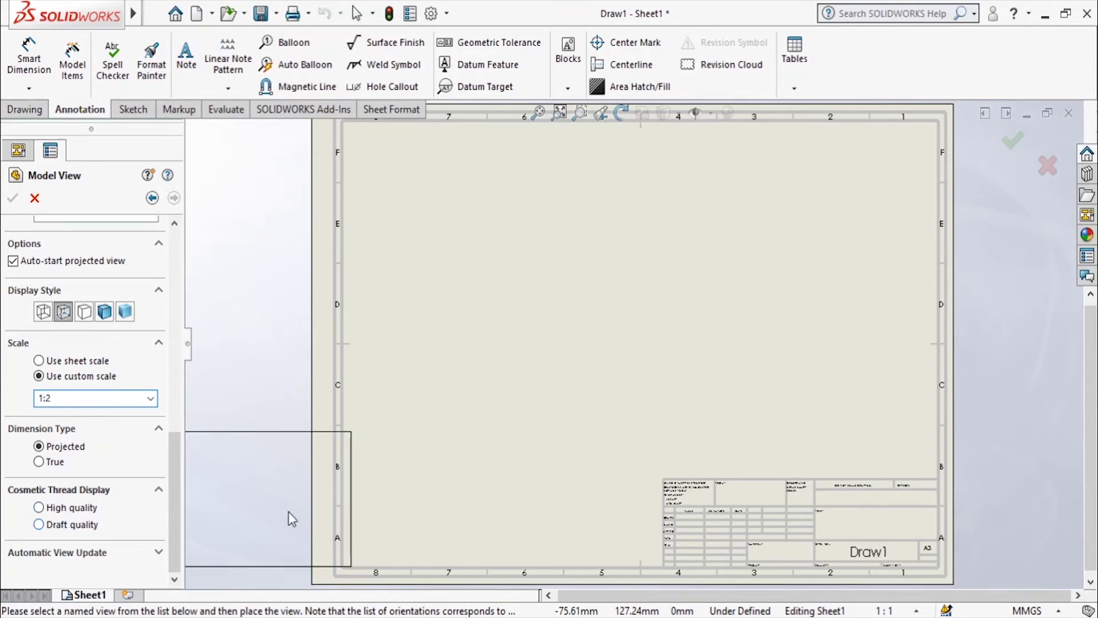
- Place the top view in the sheet's lower-left area beside the title block, without adding any projected views
scroll(486, 409, "up", 4)
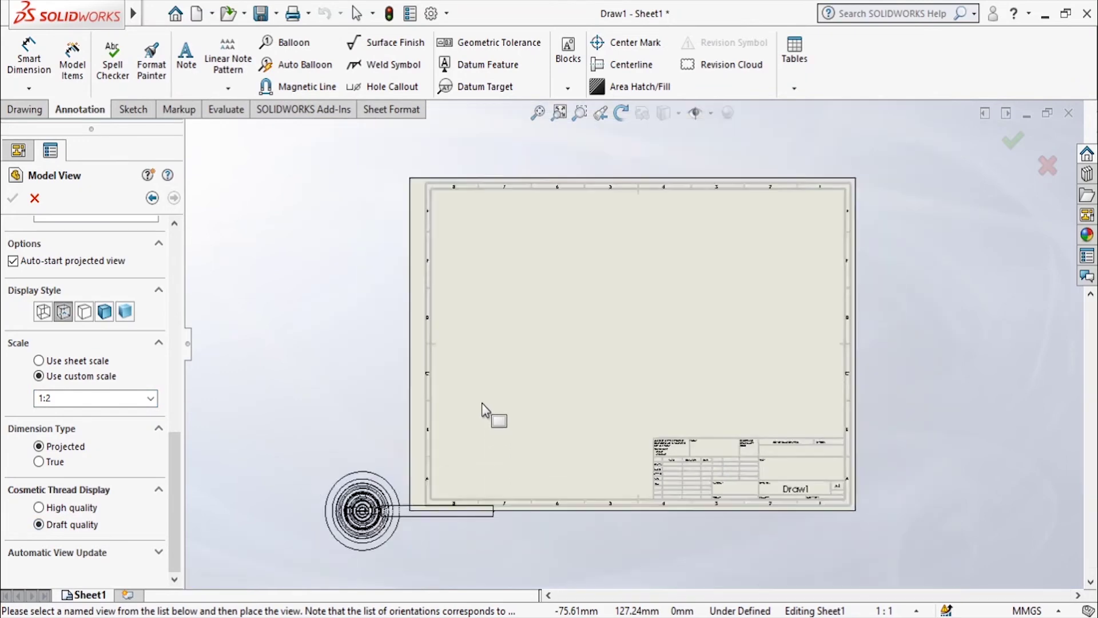
left_click(556, 428)
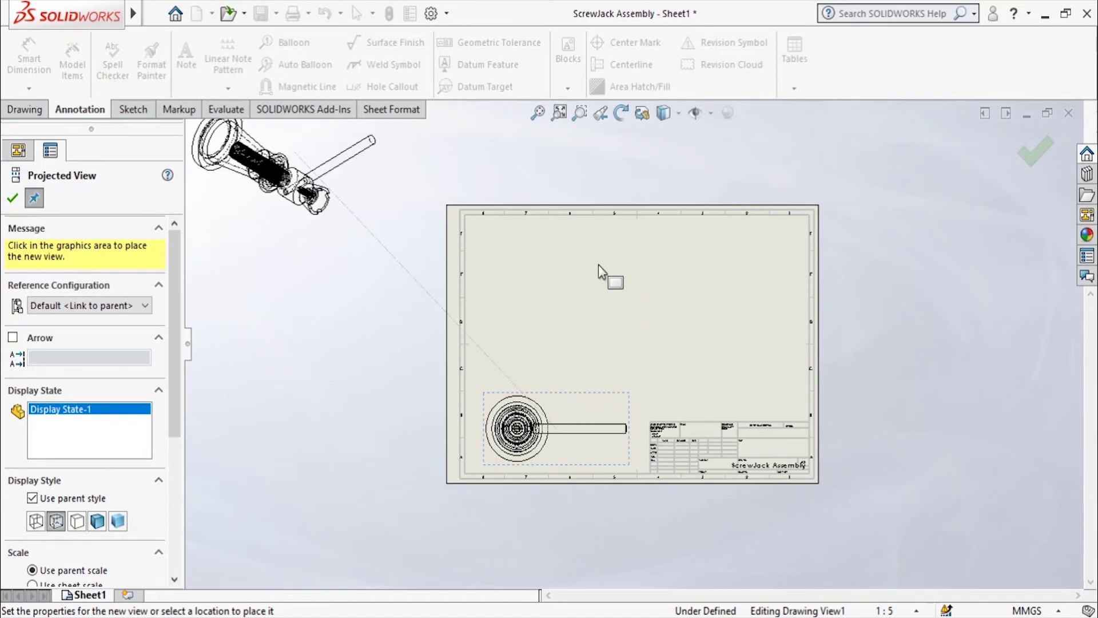
scroll(543, 363, "down", 3)
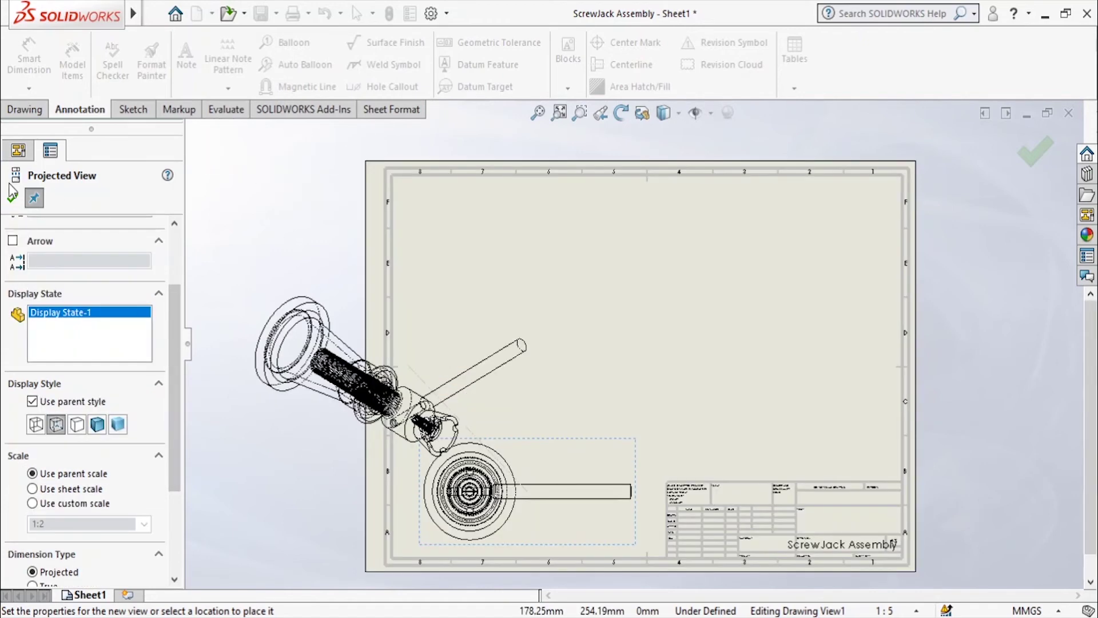
left_click(13, 198)
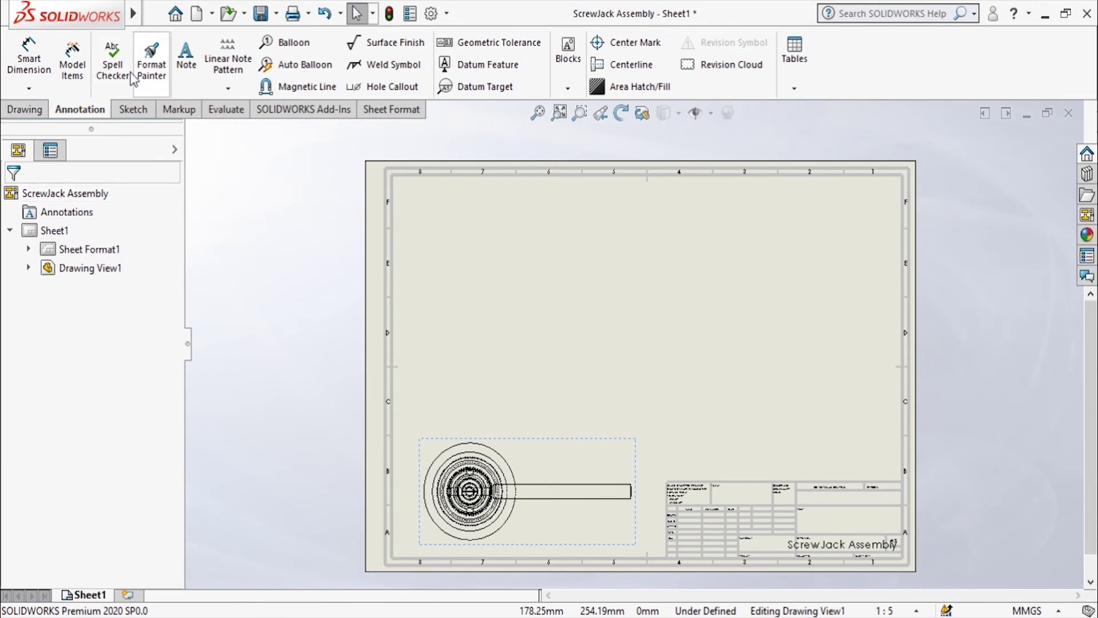
- Create a half section view through the top view's circle centre with auto hatching, and place it directly above the top view
left_click(24, 111)
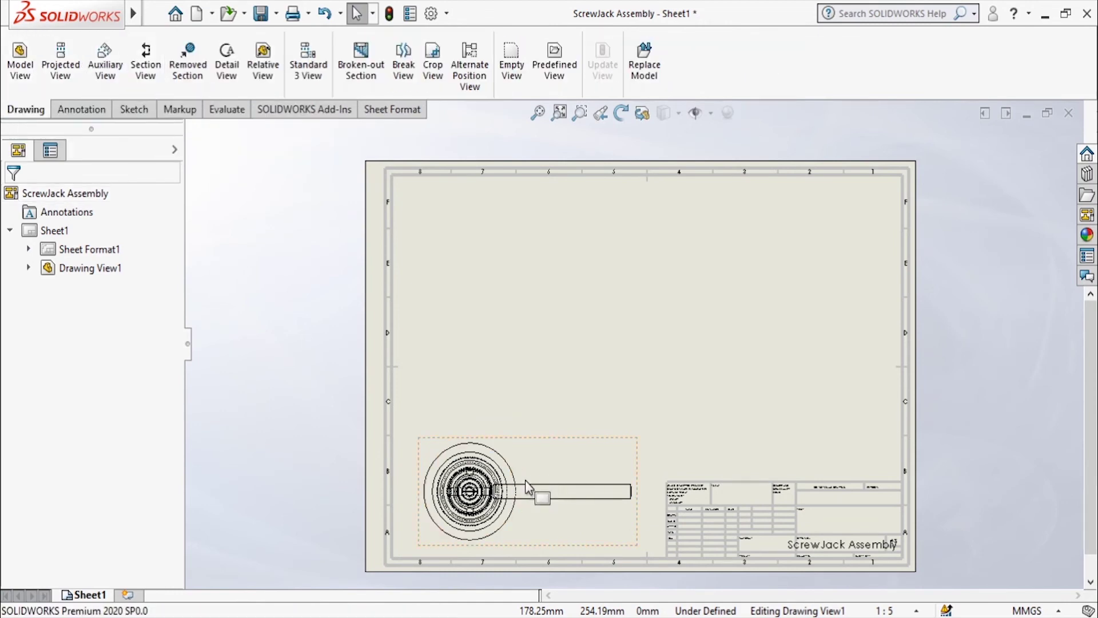
left_click(151, 67)
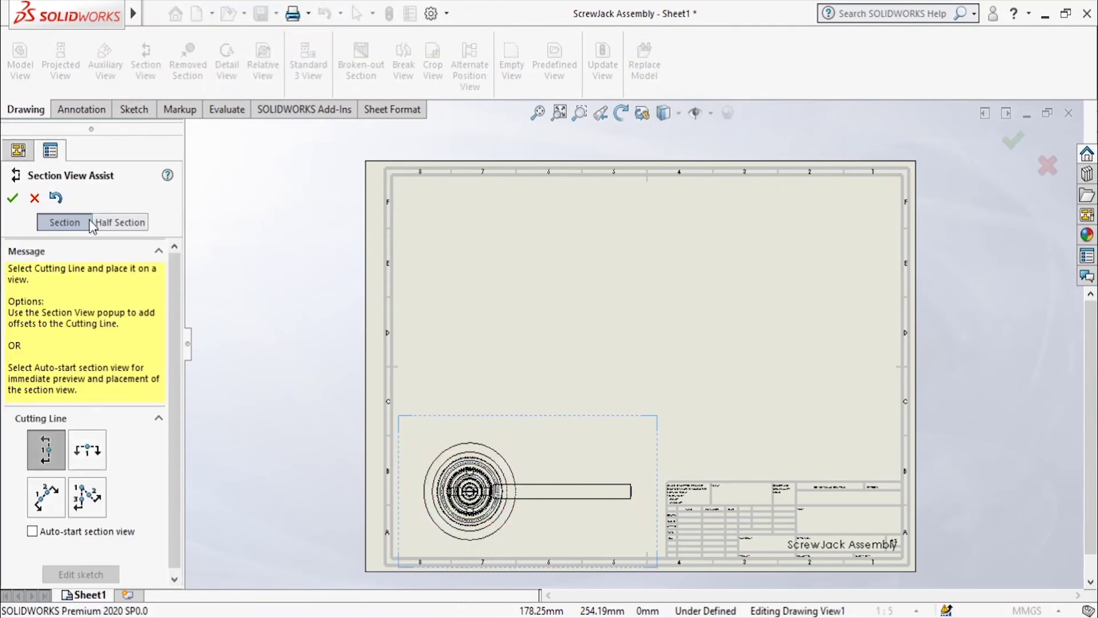
left_click(116, 223)
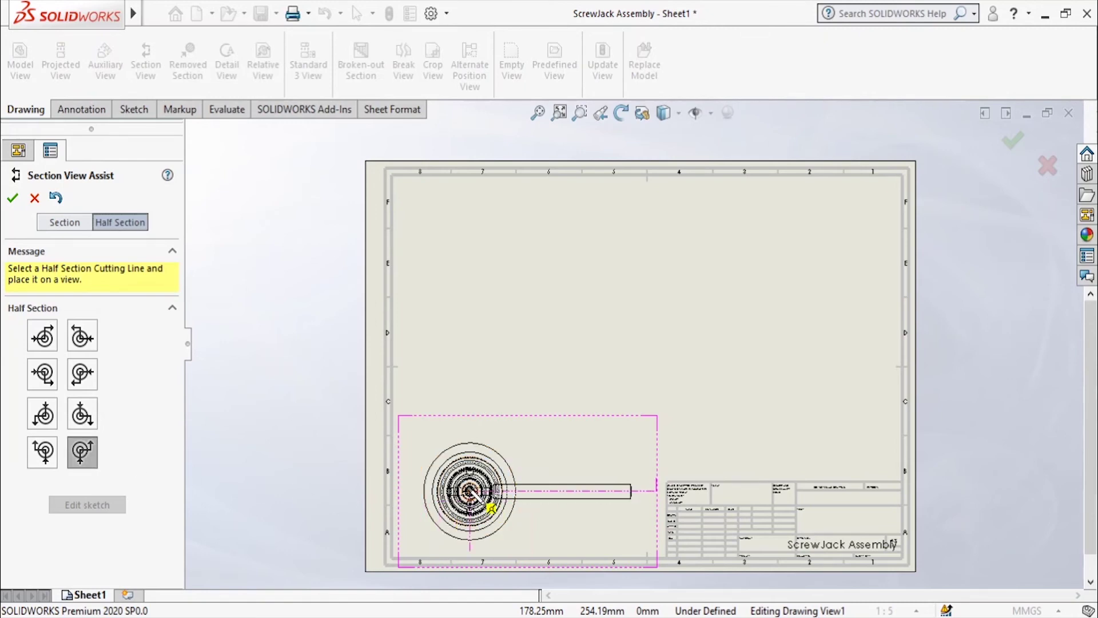
left_click(471, 492)
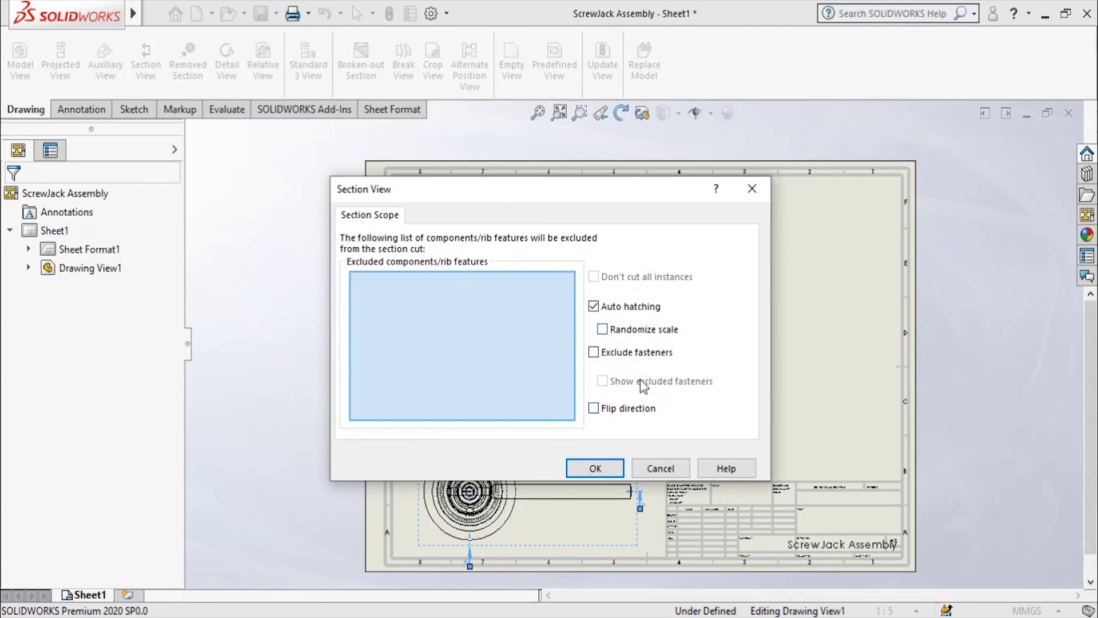
left_click(591, 472)
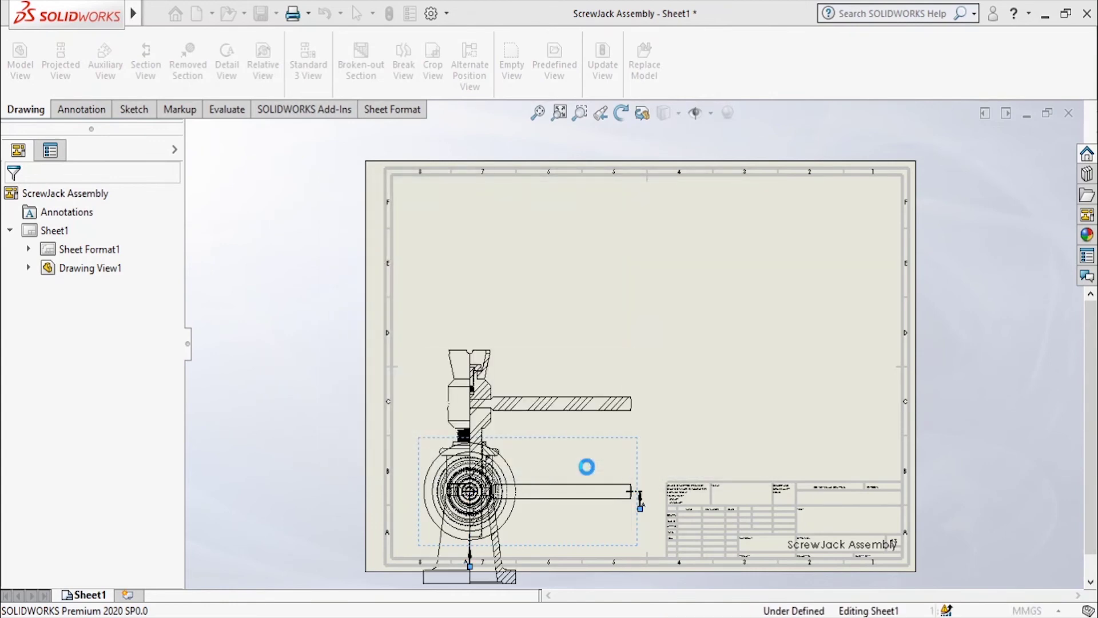
left_click(572, 310)
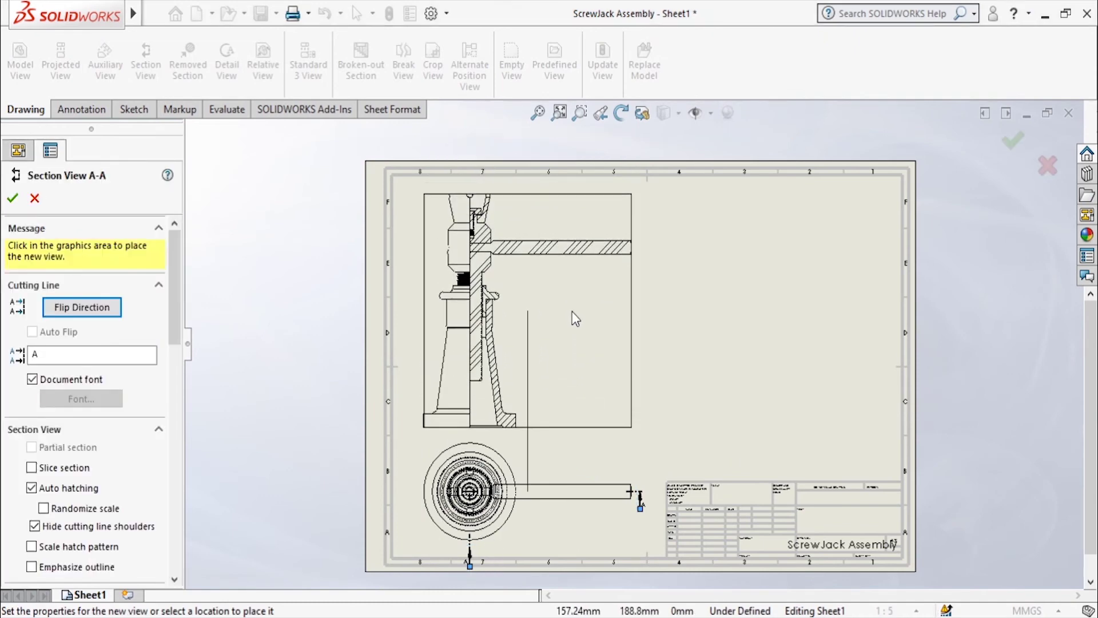
left_click(11, 199)
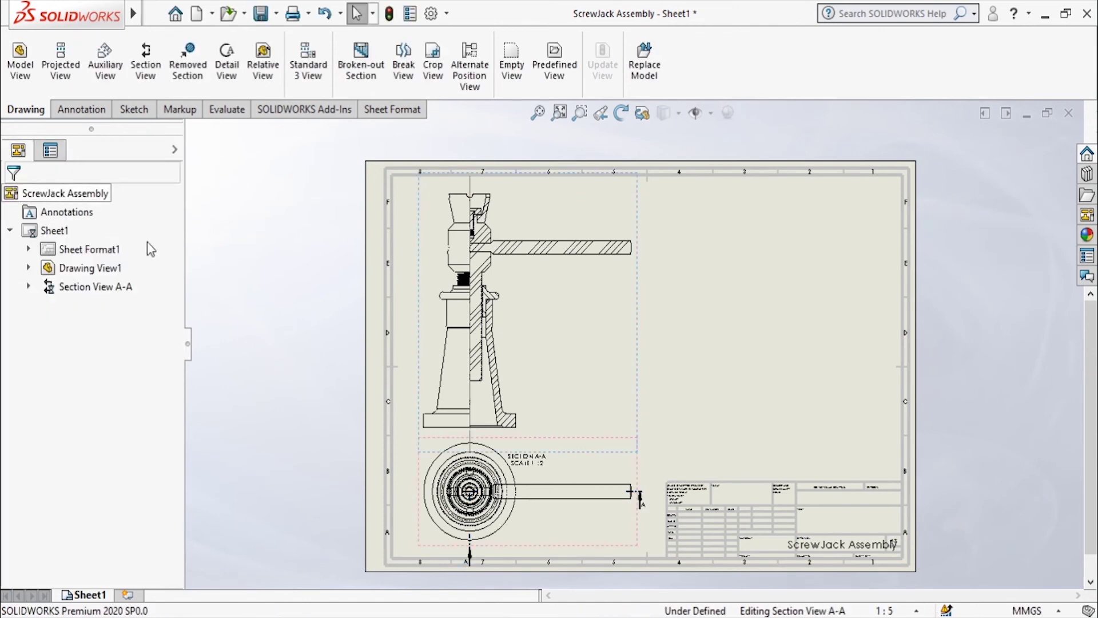
- Auto-balloon the half section view with the balloons in one column along its right side, and shift the uppermost balloon slightly down
scroll(711, 314, "down", 1)
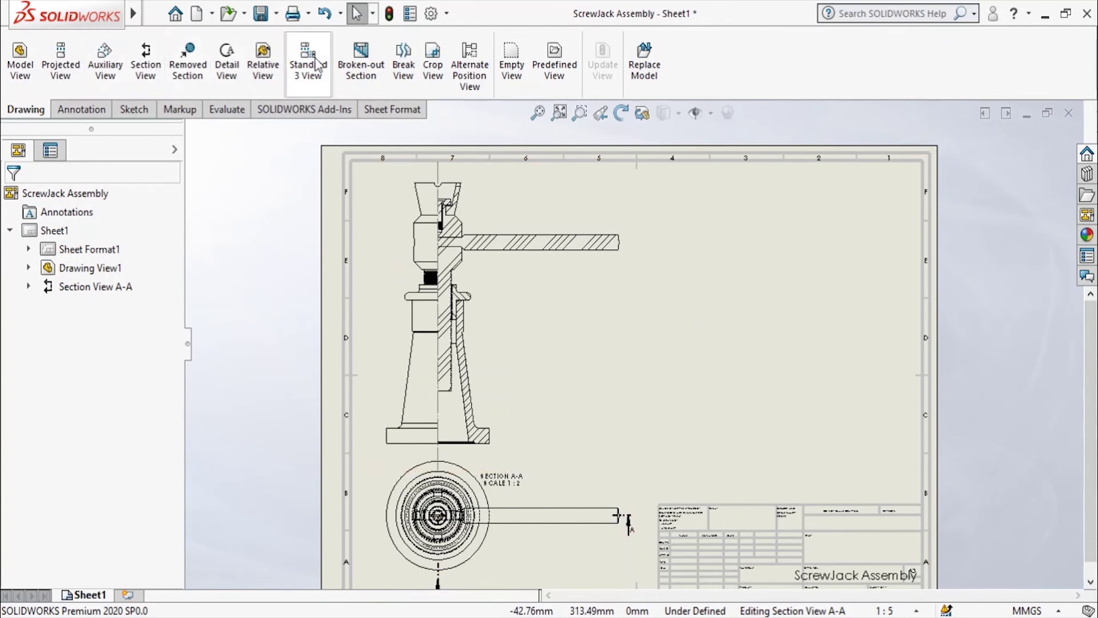
left_click(81, 111)
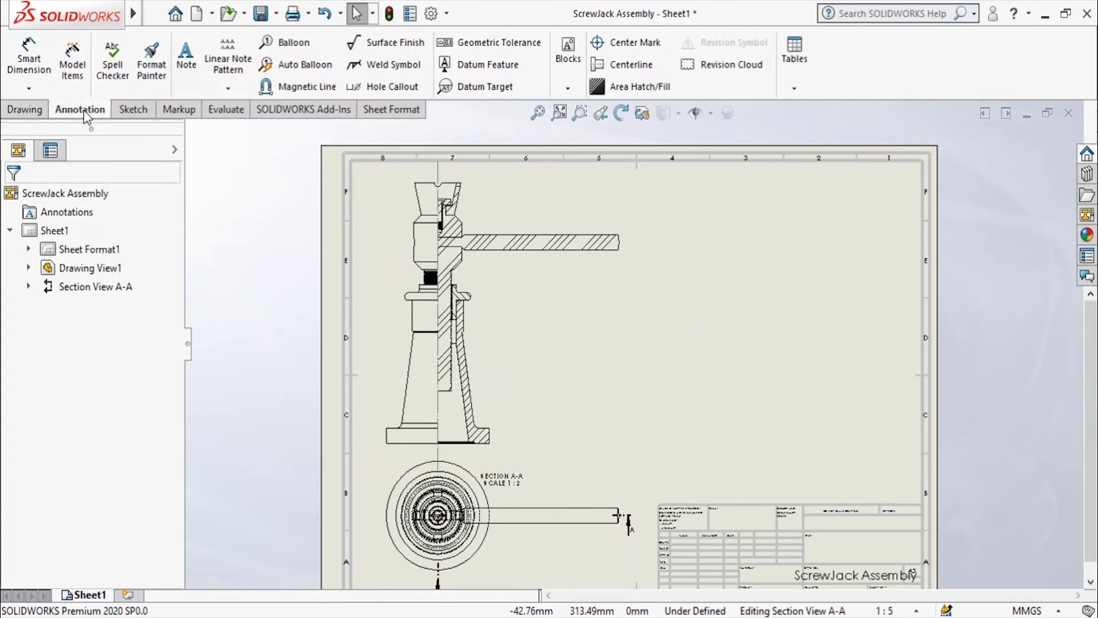
left_click(283, 69)
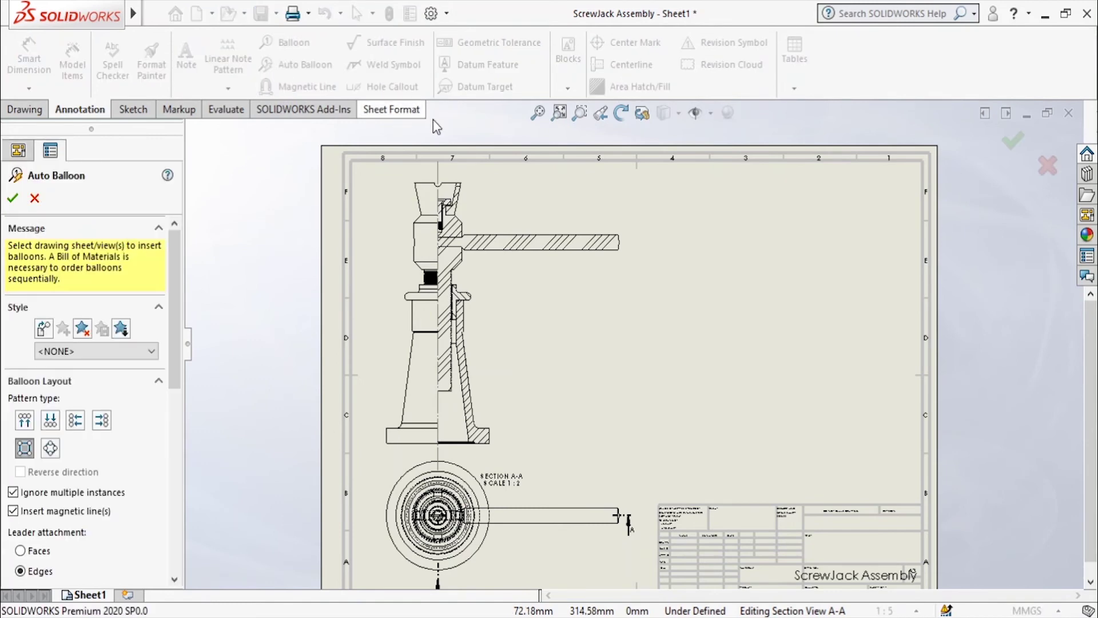
left_click(536, 208)
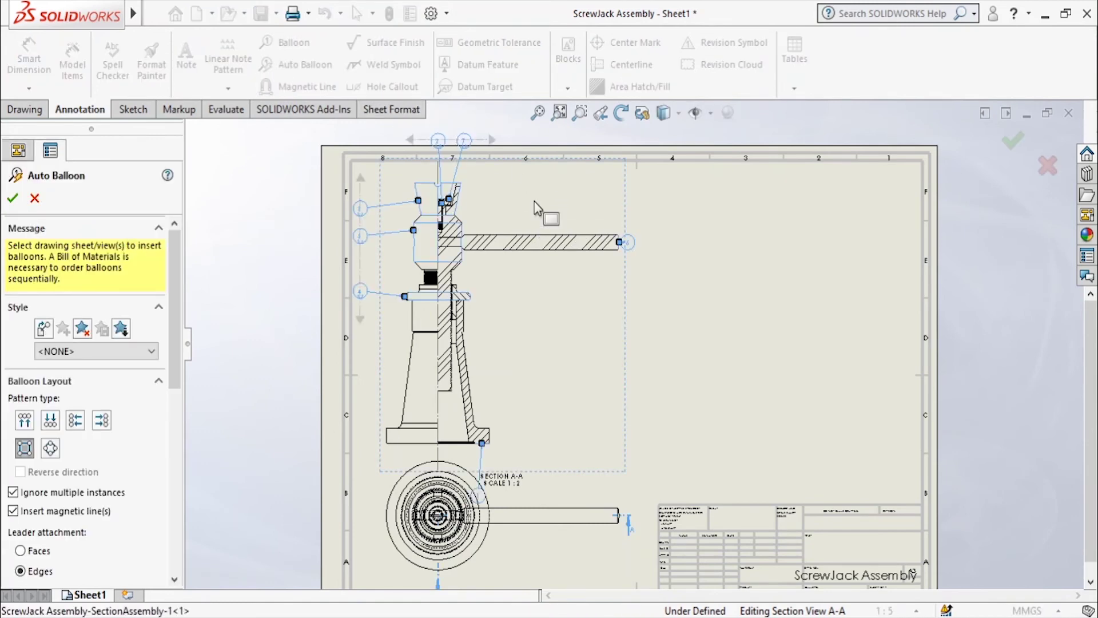
left_click(24, 422)
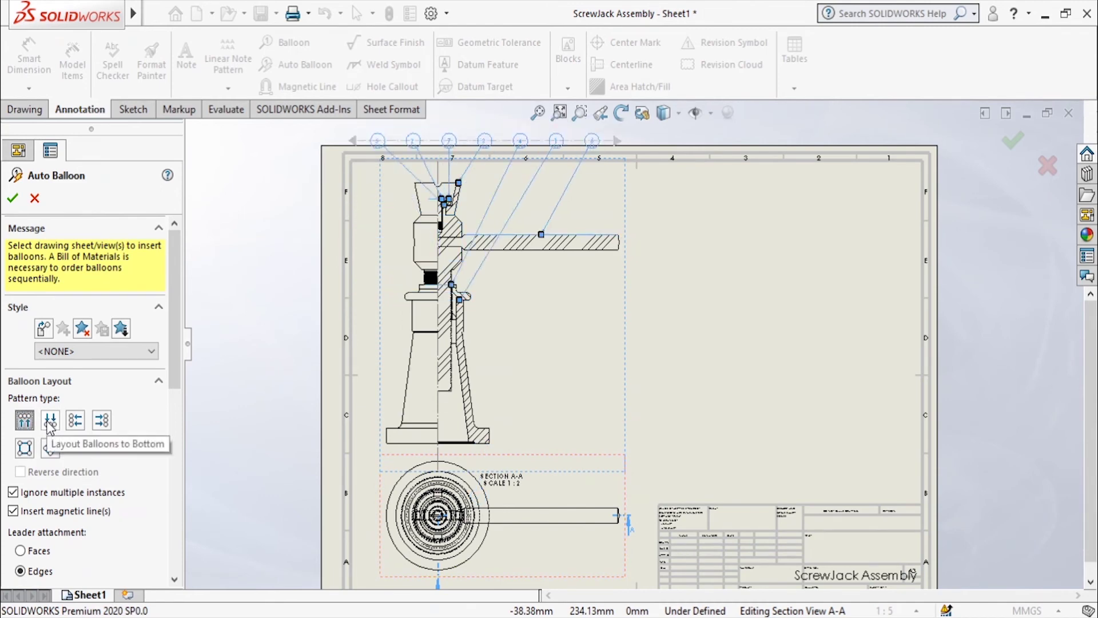
left_click(75, 421)
left_click(103, 422)
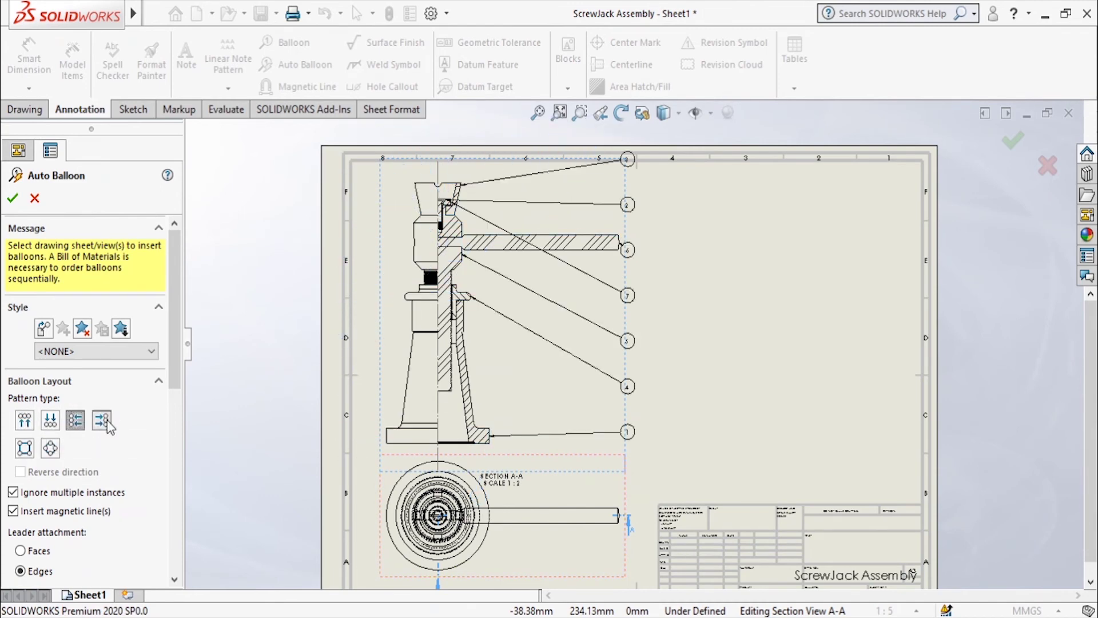
left_click(14, 198)
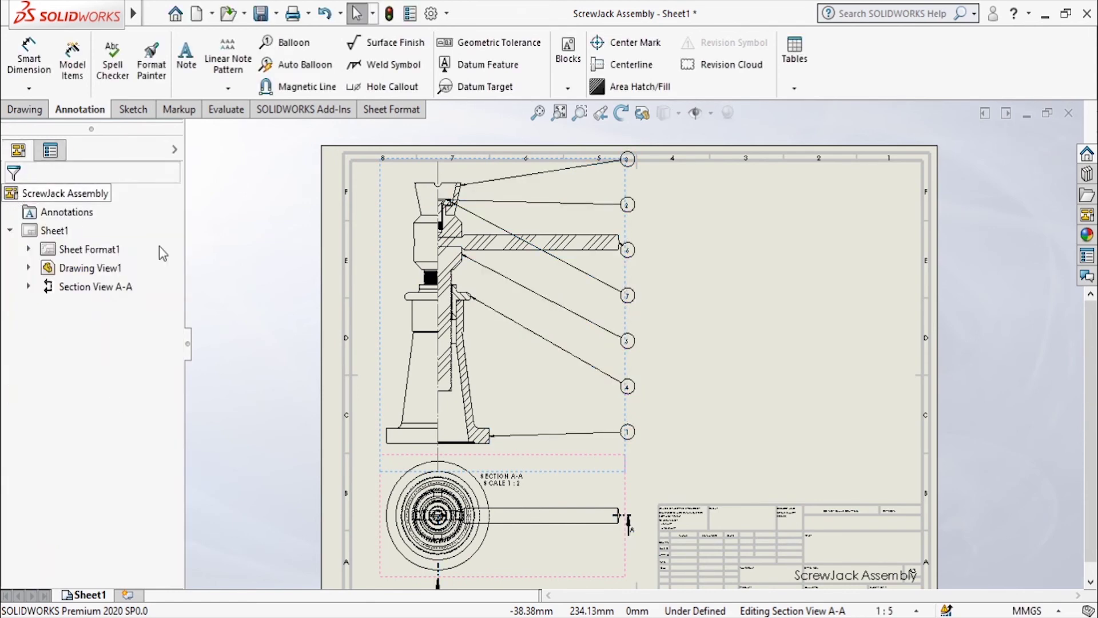
left_click_drag(635, 166, 631, 182)
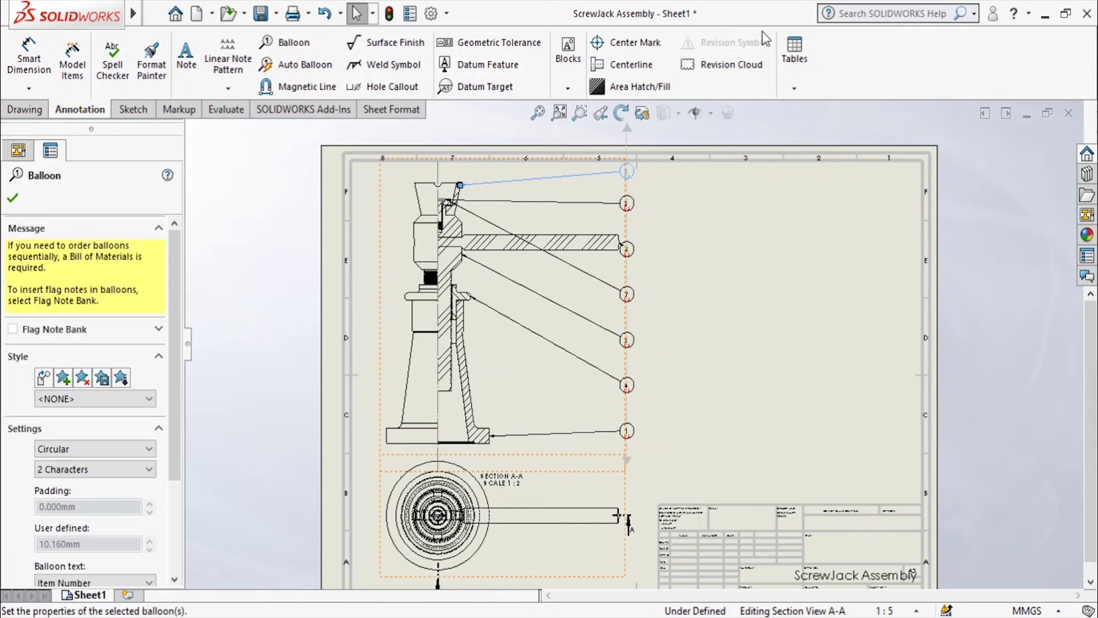
- Insert a top-level-only Bill of Materials for the section view using the bom-standard template, and place it just above the title block
left_click(794, 88)
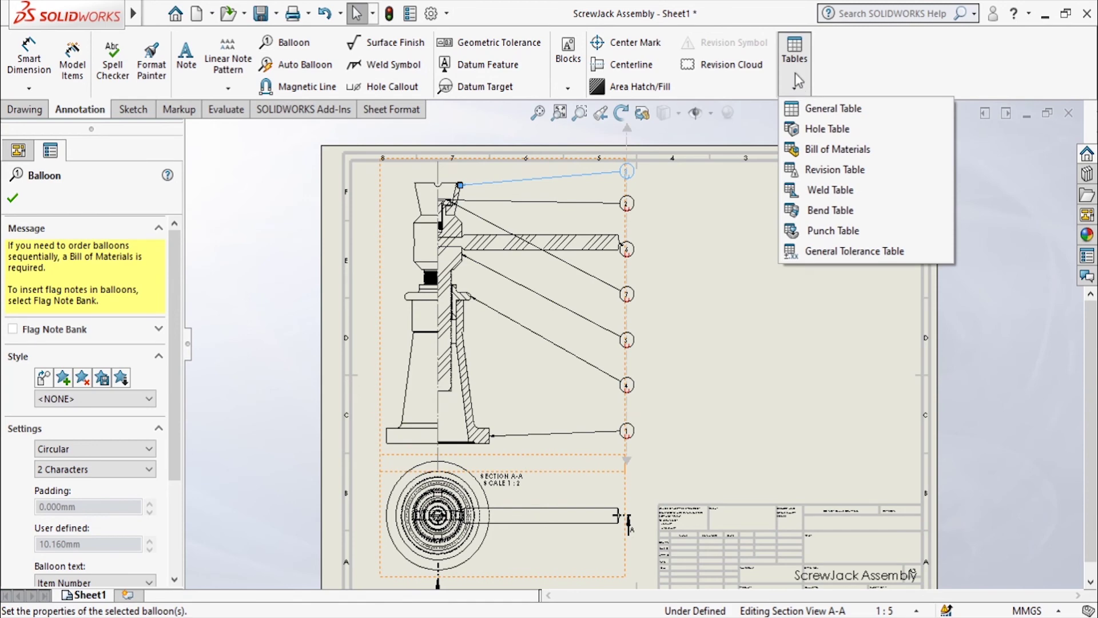
left_click(856, 149)
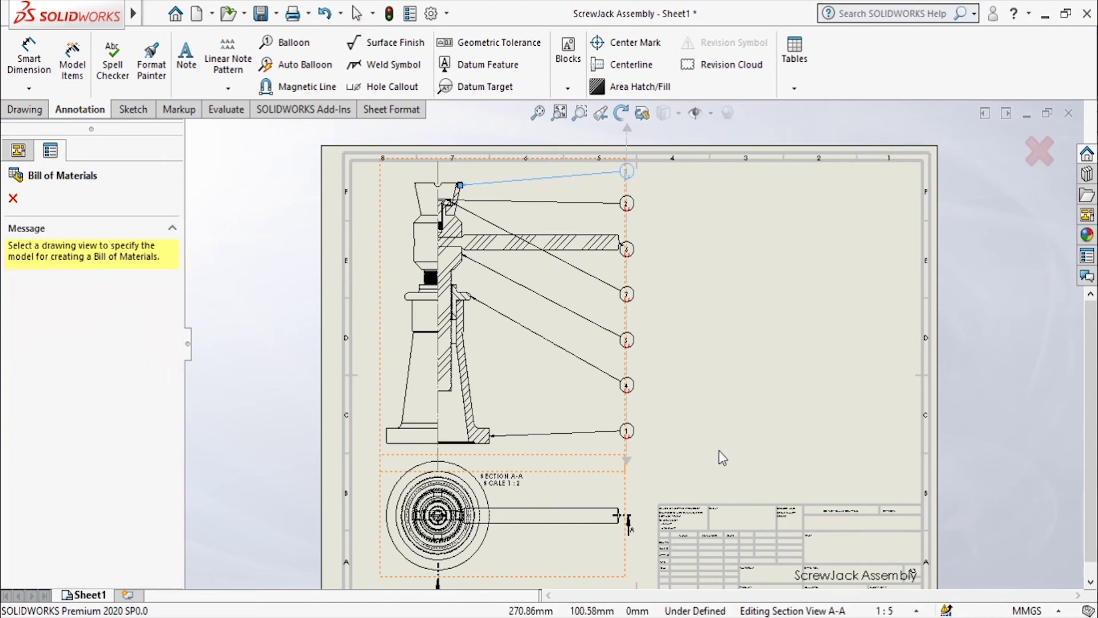
left_click(390, 231)
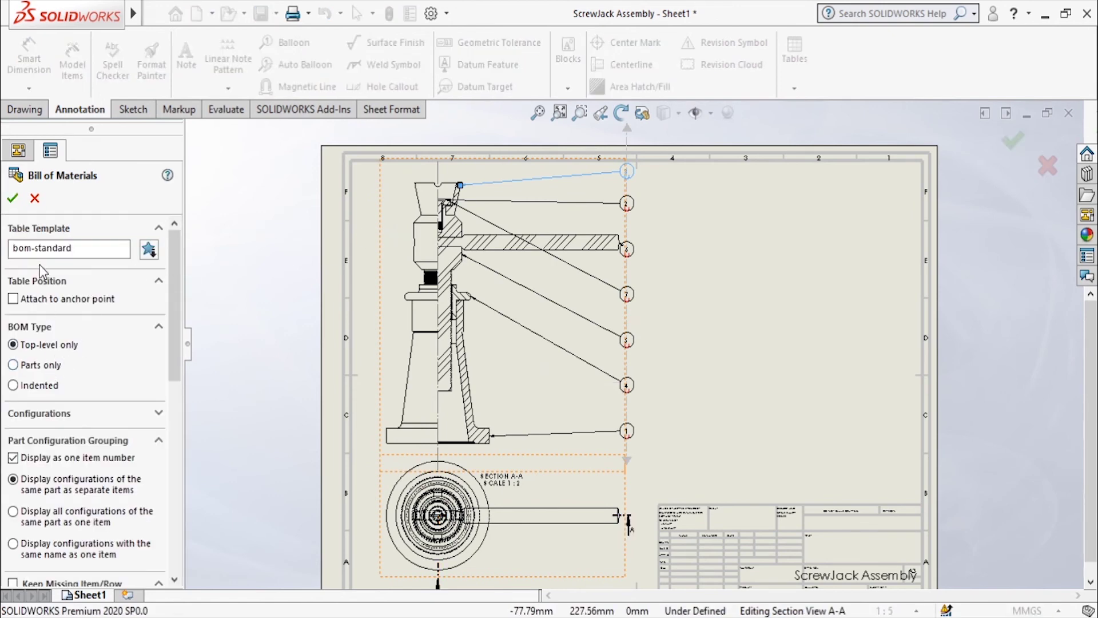
left_click(12, 197)
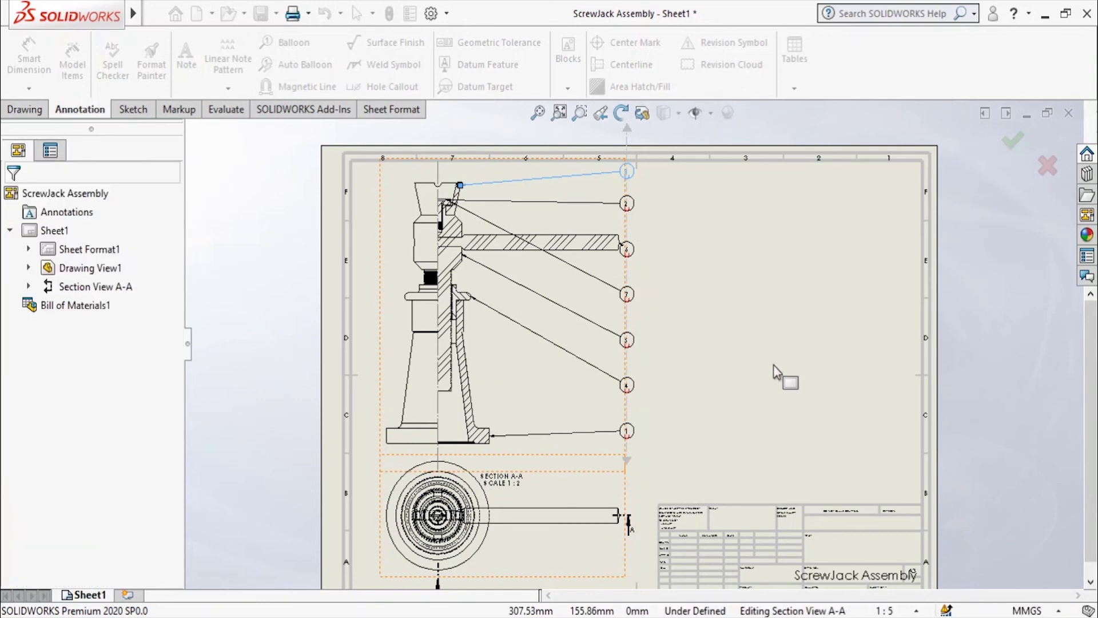
left_click(658, 399)
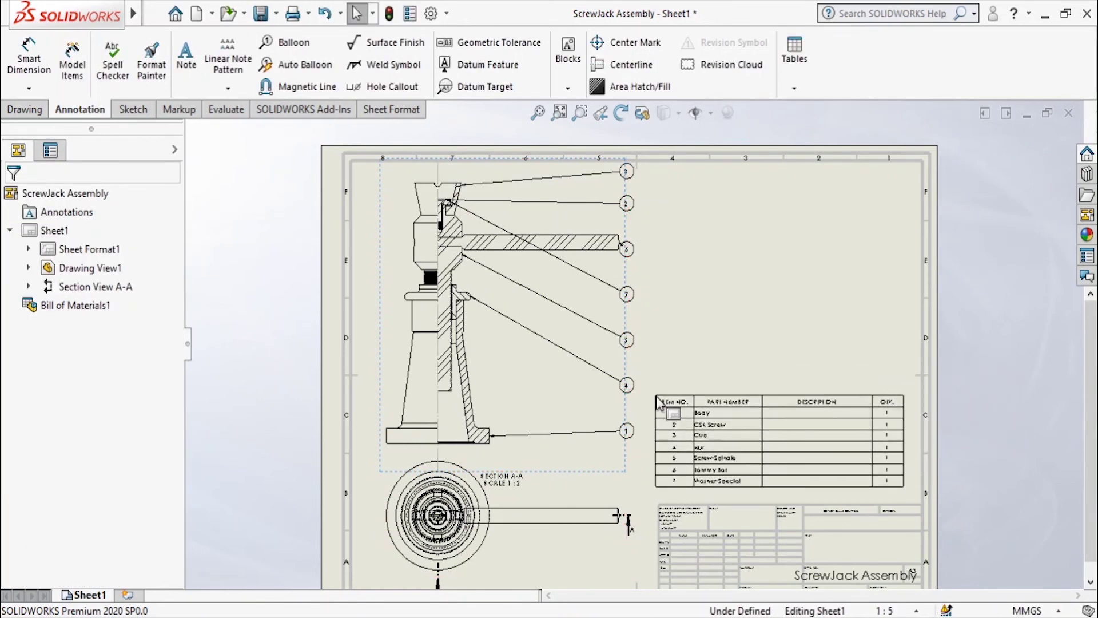
left_click(833, 427)
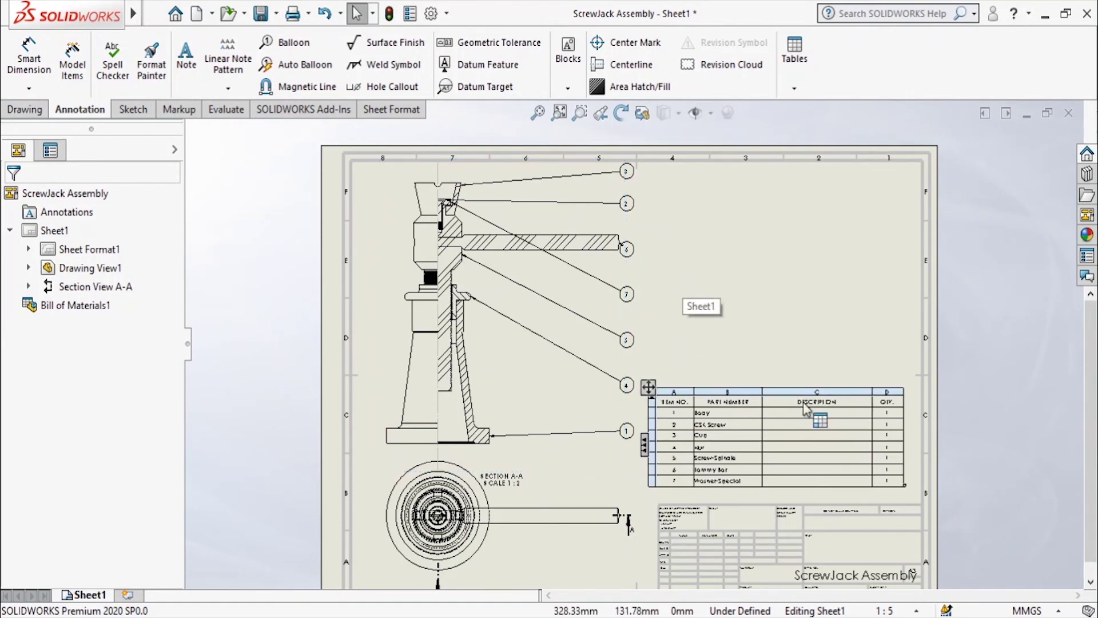
- Delete the DESCRIPTION column from the bill of materials table
scroll(806, 409, "down", 5)
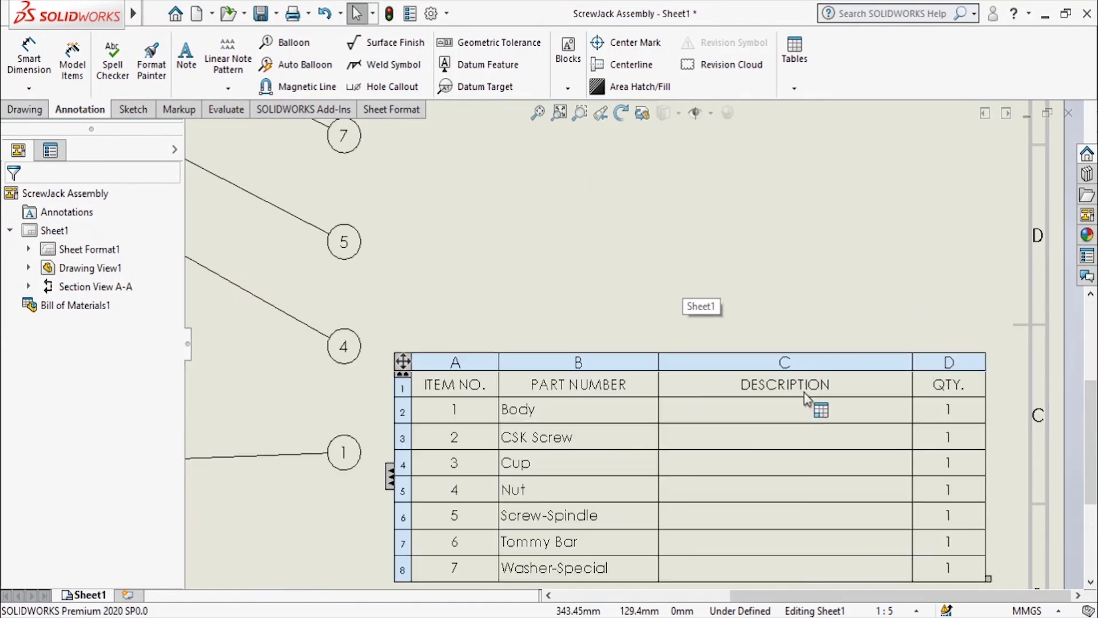
mouse_move(790, 383)
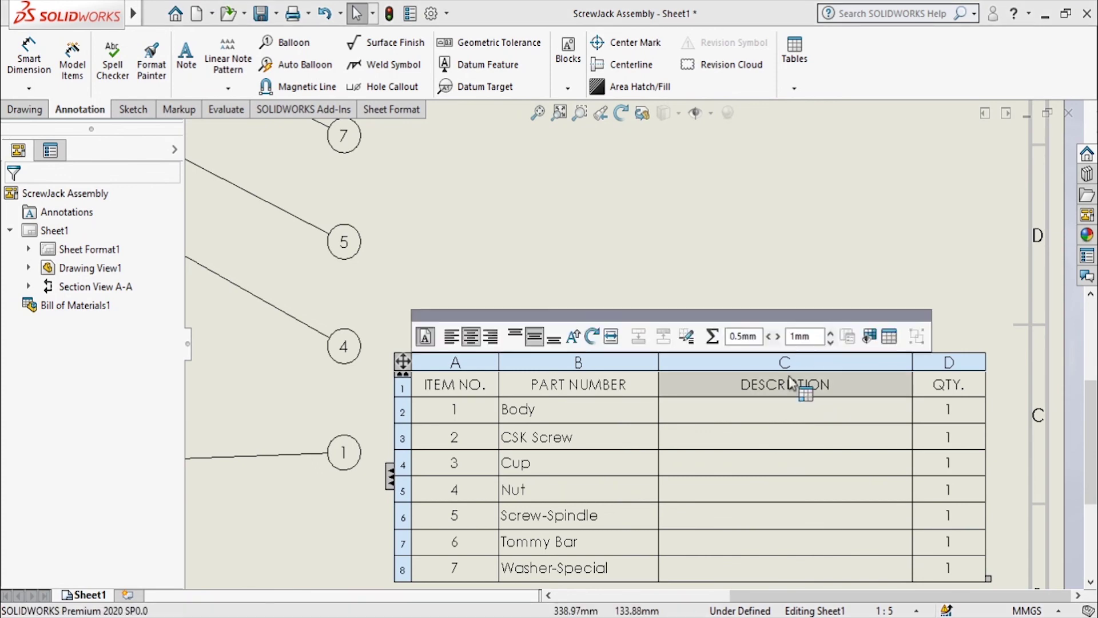
left_click(794, 364)
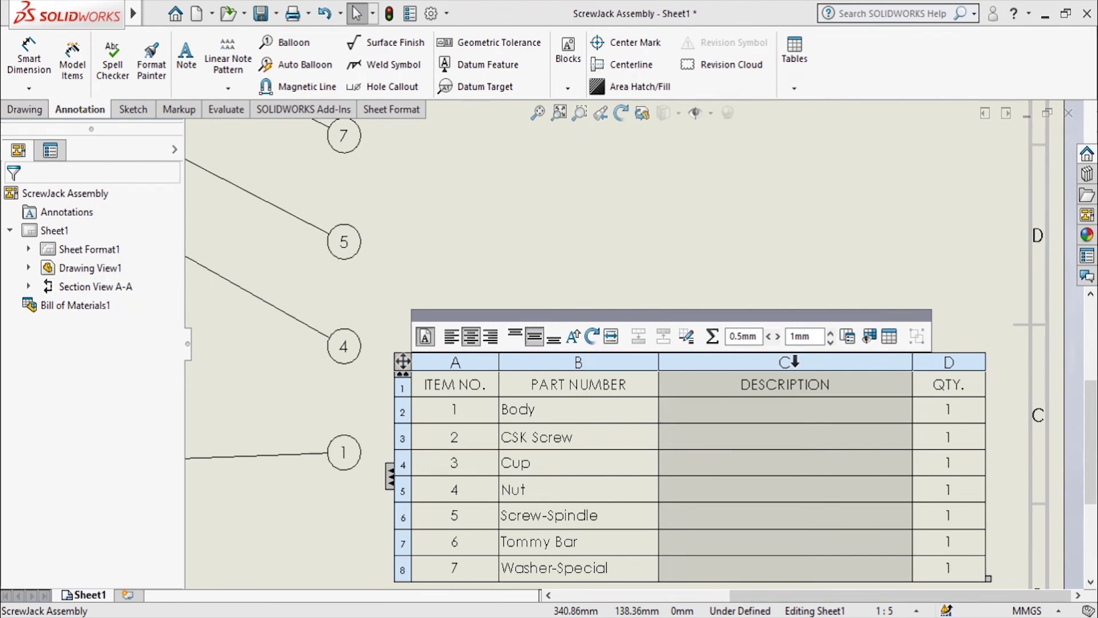
right_click(787, 361)
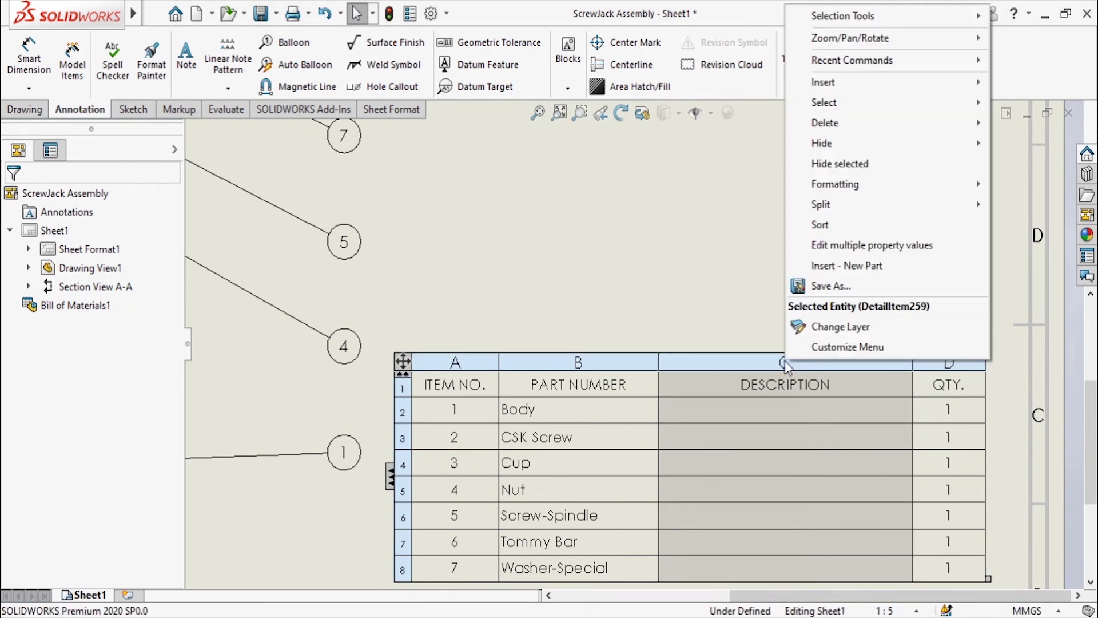
mouse_move(884, 127)
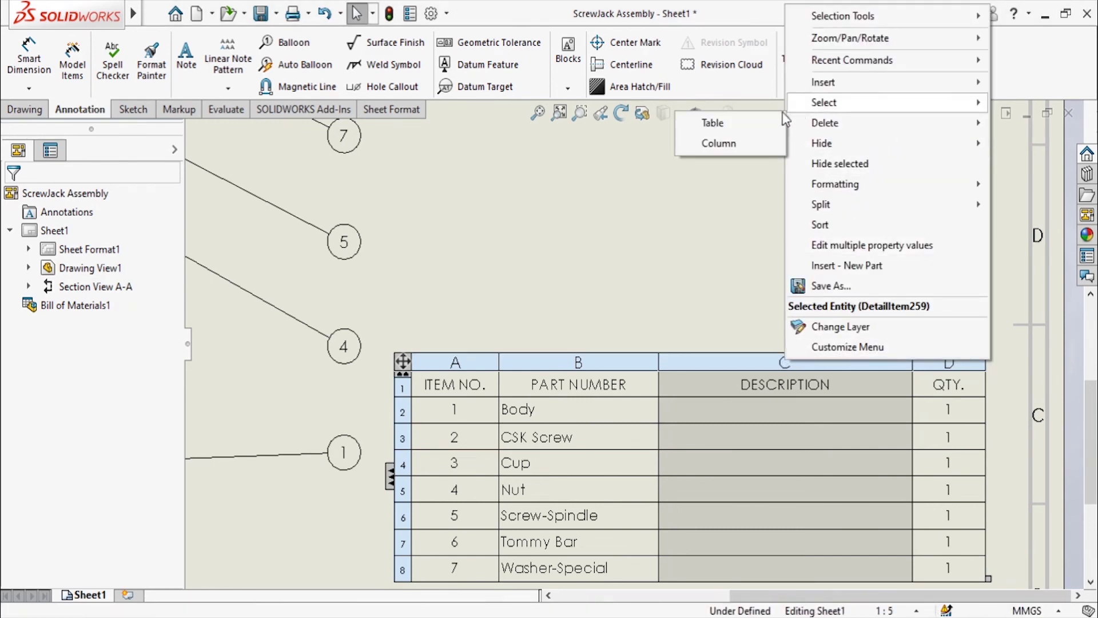
left_click(751, 148)
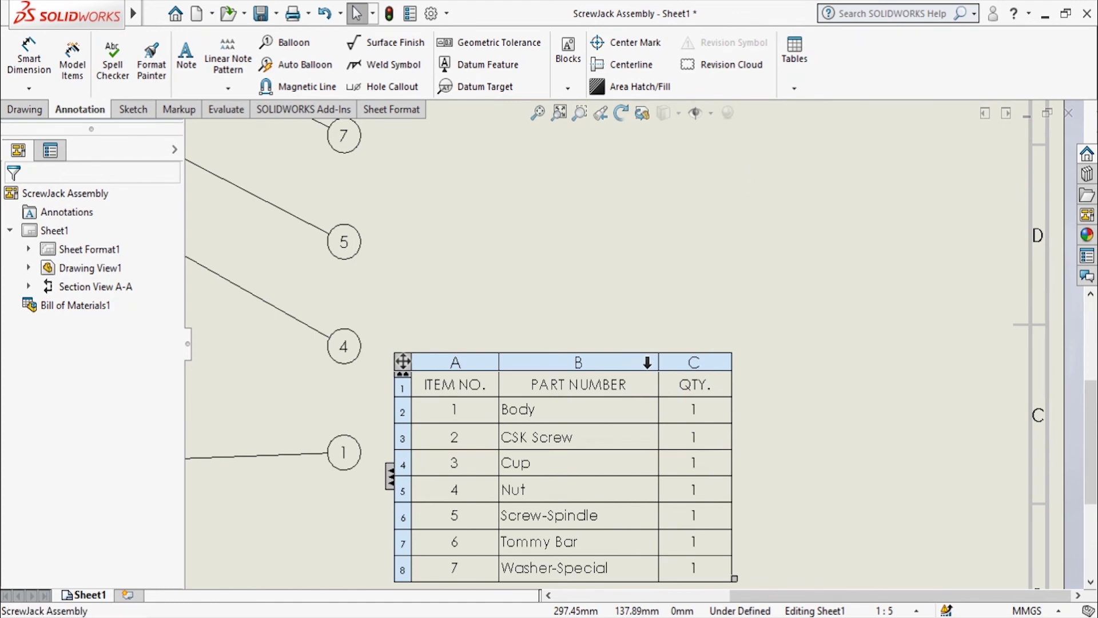
- Insert a column after PART NUMBER in the bill of materials, showing the custom property Material
right_click(647, 362)
mouse_move(747, 99)
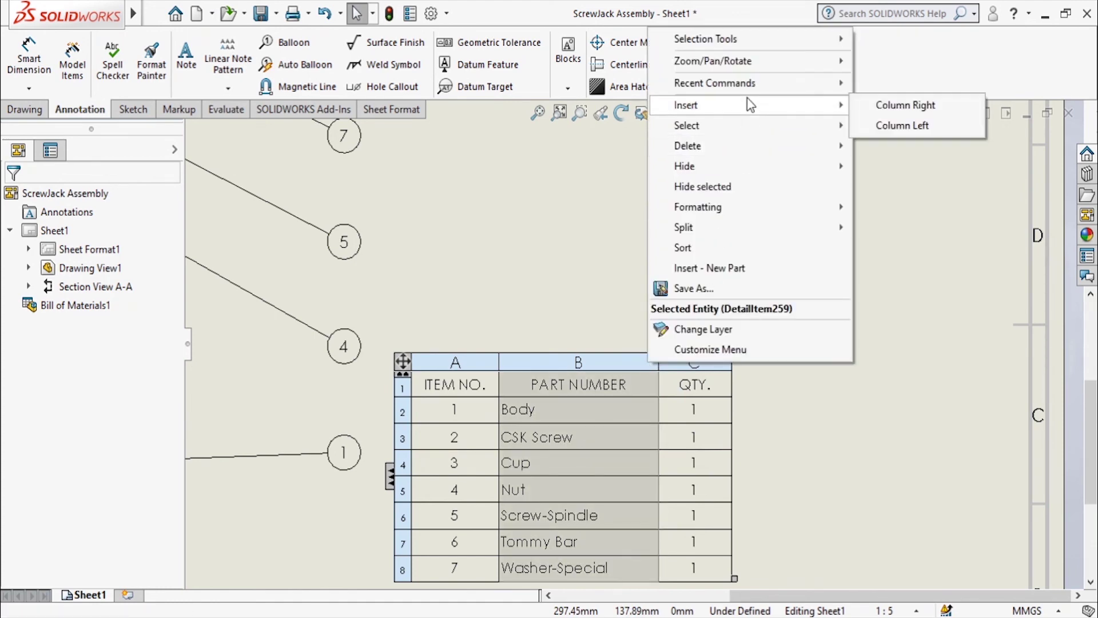
left_click(896, 105)
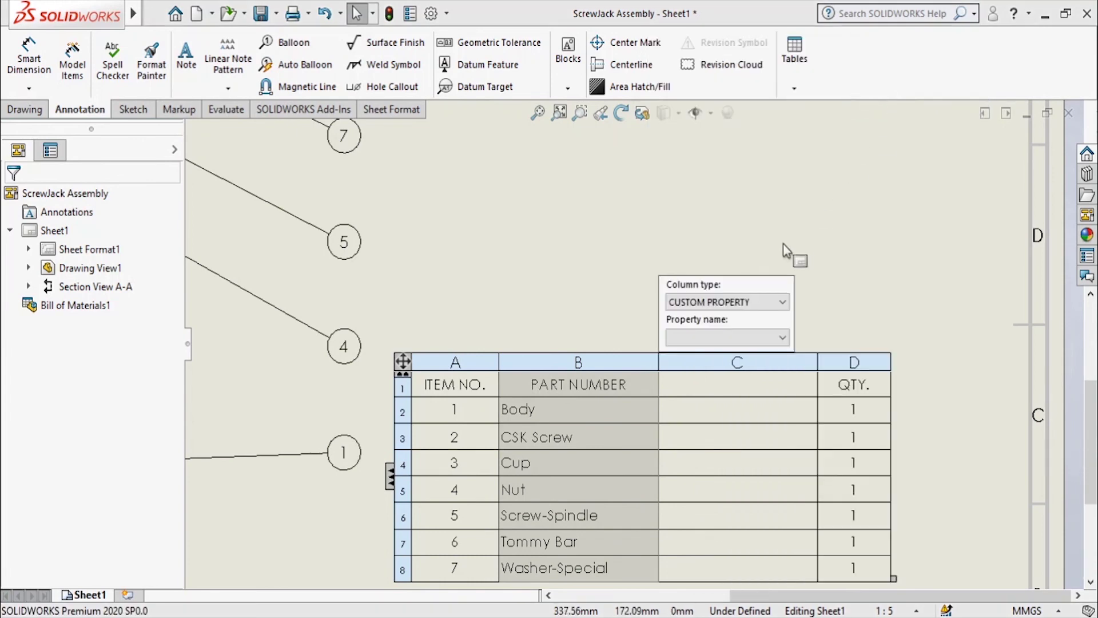
left_click(762, 337)
left_click(746, 353)
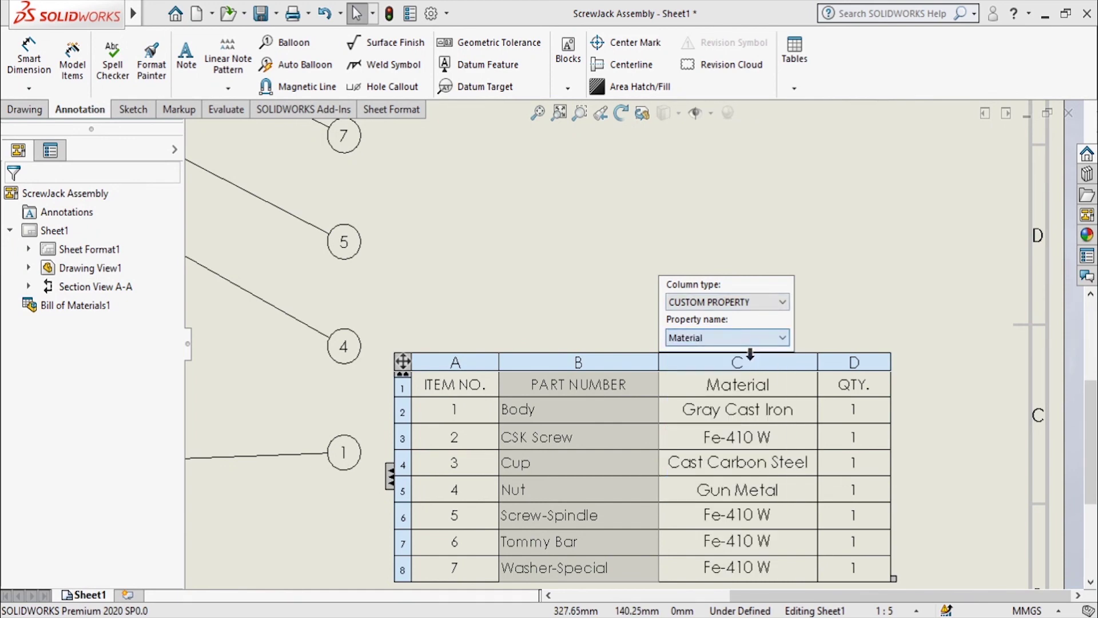
left_click(573, 247)
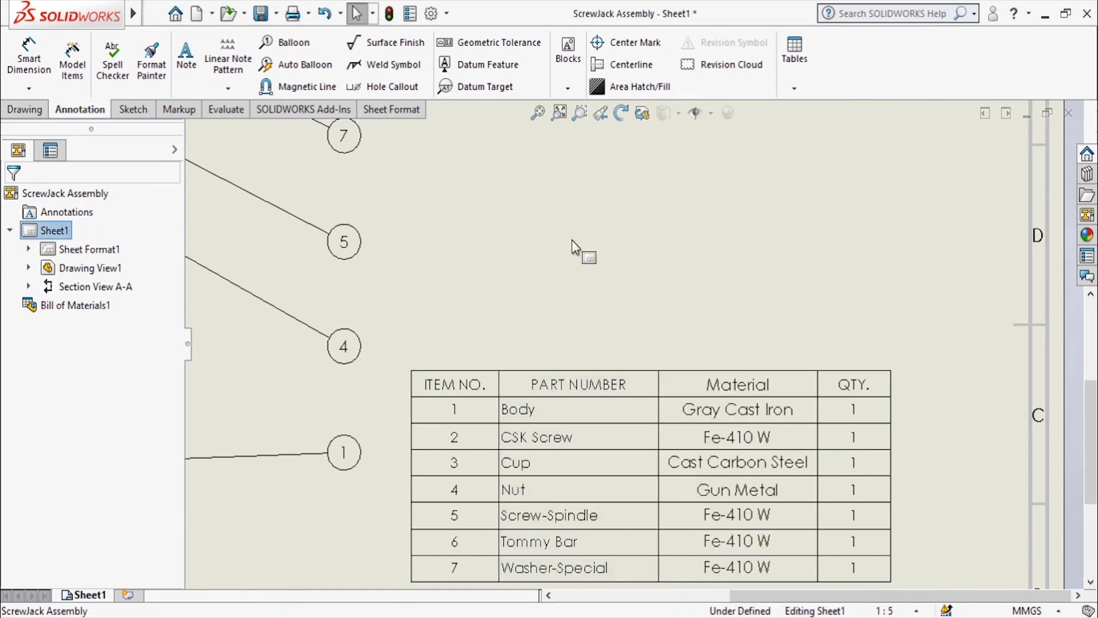
scroll(575, 247, "up", 5)
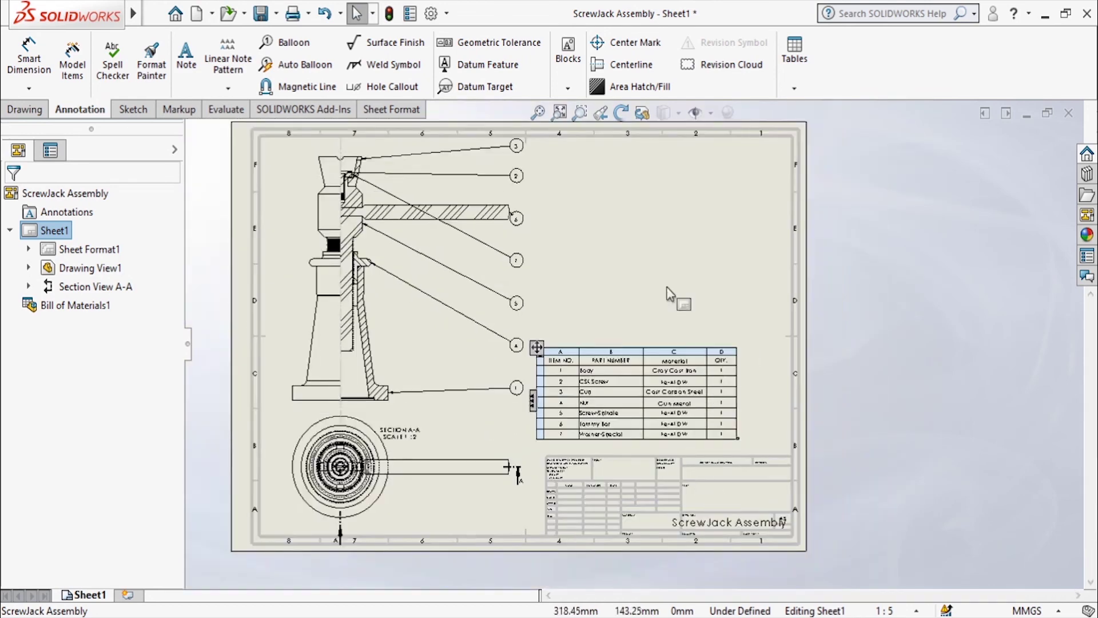
- Start a new model view of ScrewJack Assembly with isometric orientation and the Shaded display style
scroll(654, 174, "down", 3)
left_click(27, 111)
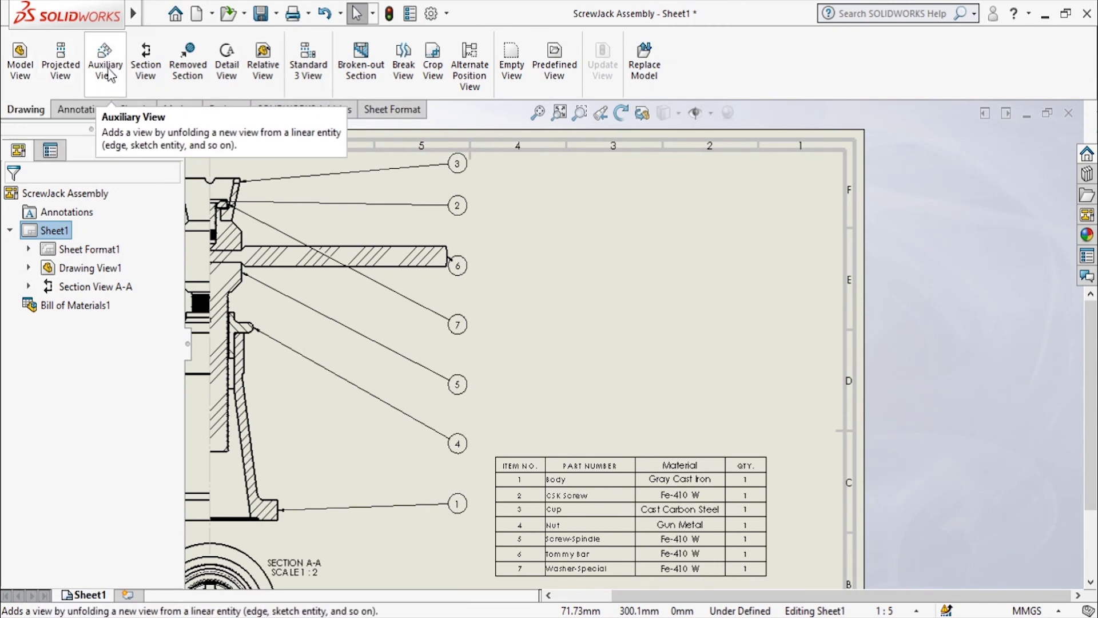
left_click(21, 71)
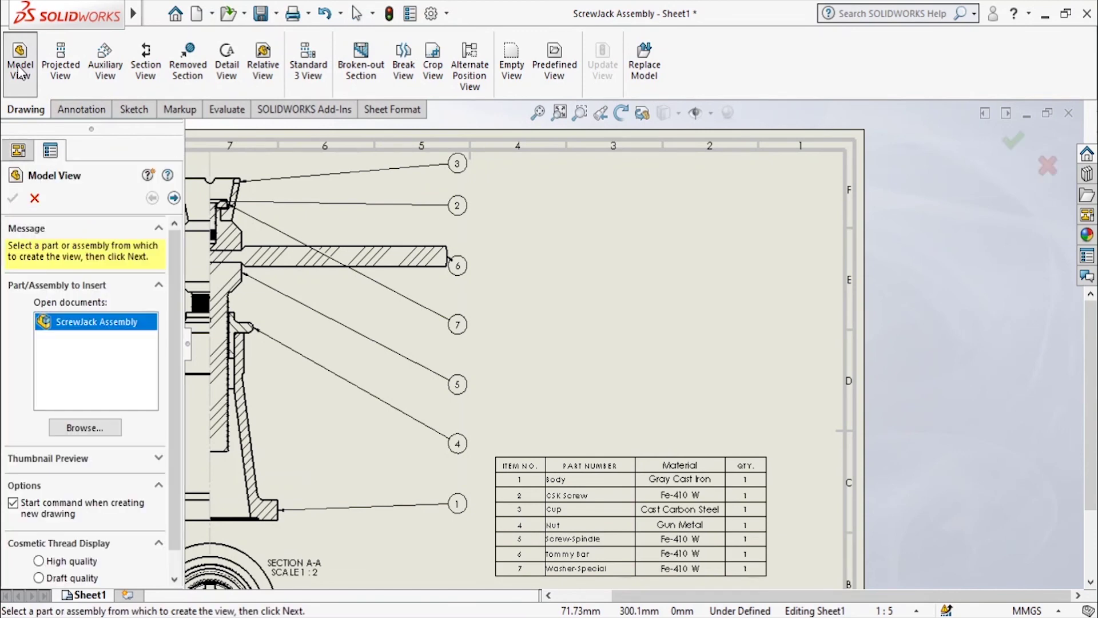
double_click(100, 324)
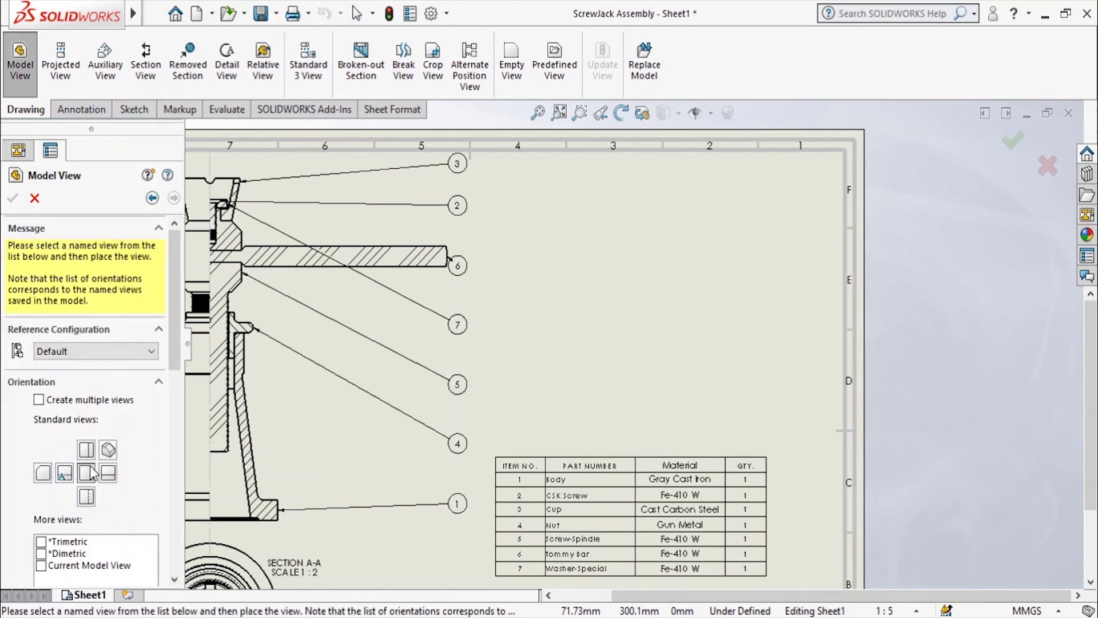
left_click(109, 450)
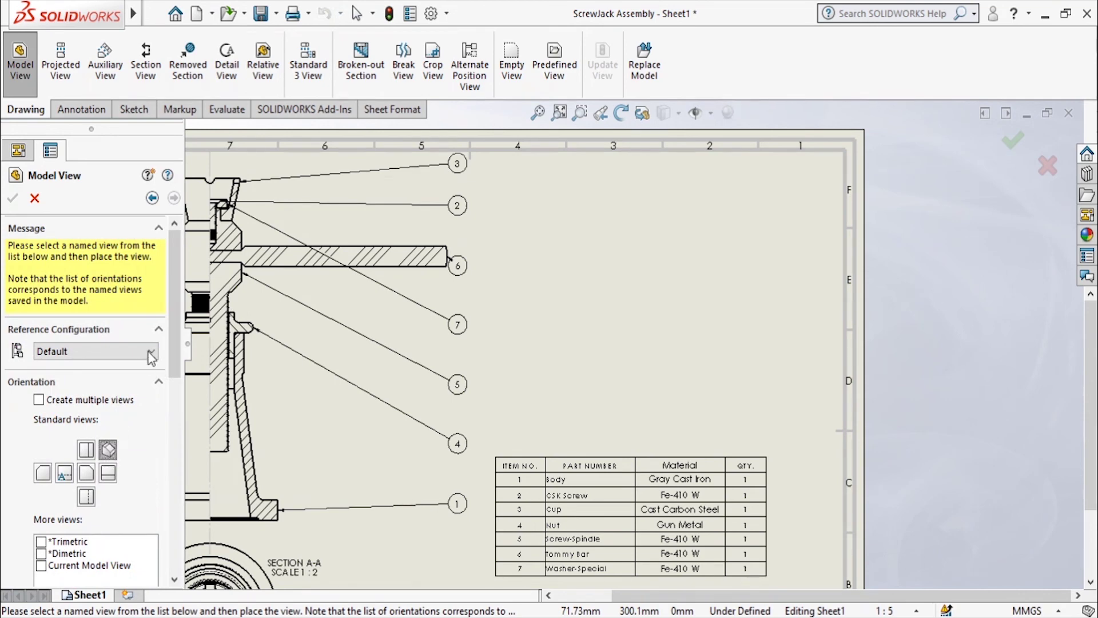
left_click_drag(176, 350, 172, 509)
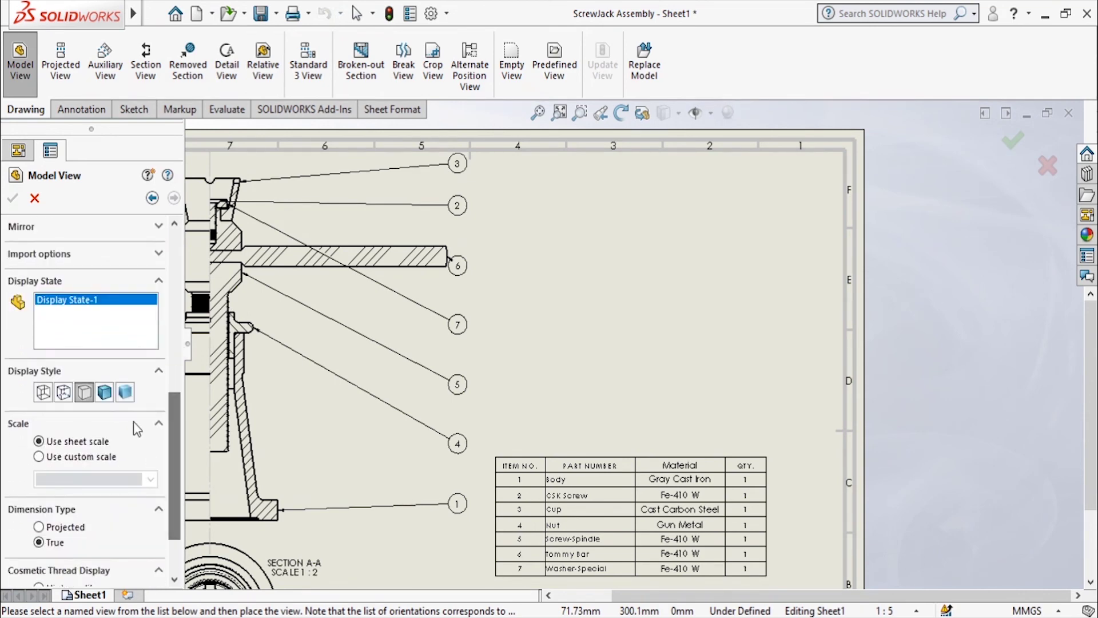
left_click(126, 393)
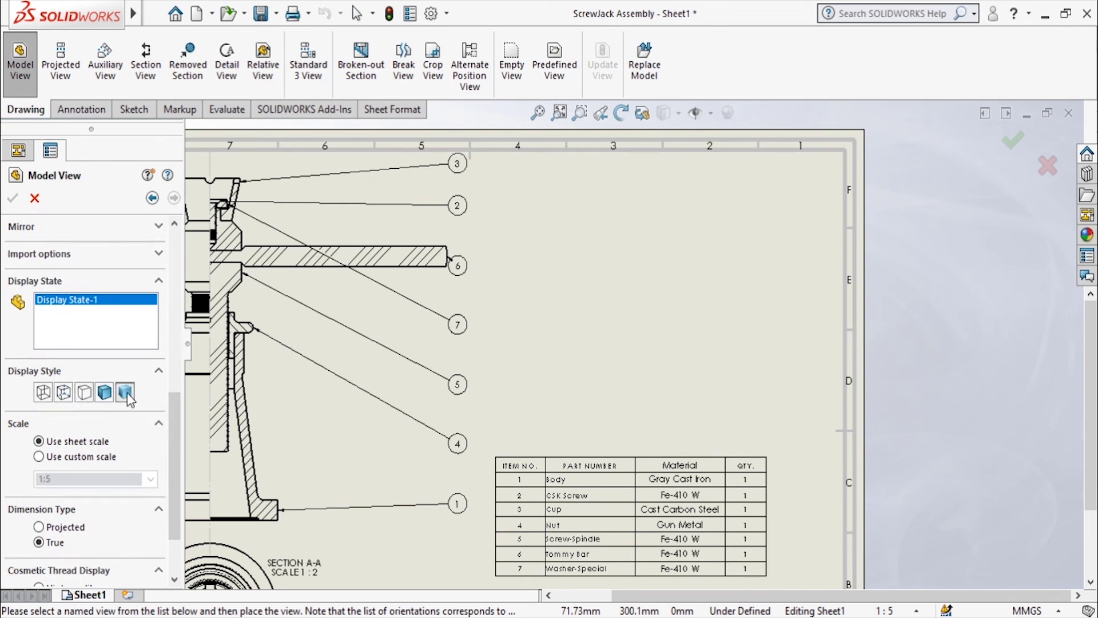
- Give the isometric view a custom scale of 1:2 and draft-quality cosmetic thread display
left_click(80, 456)
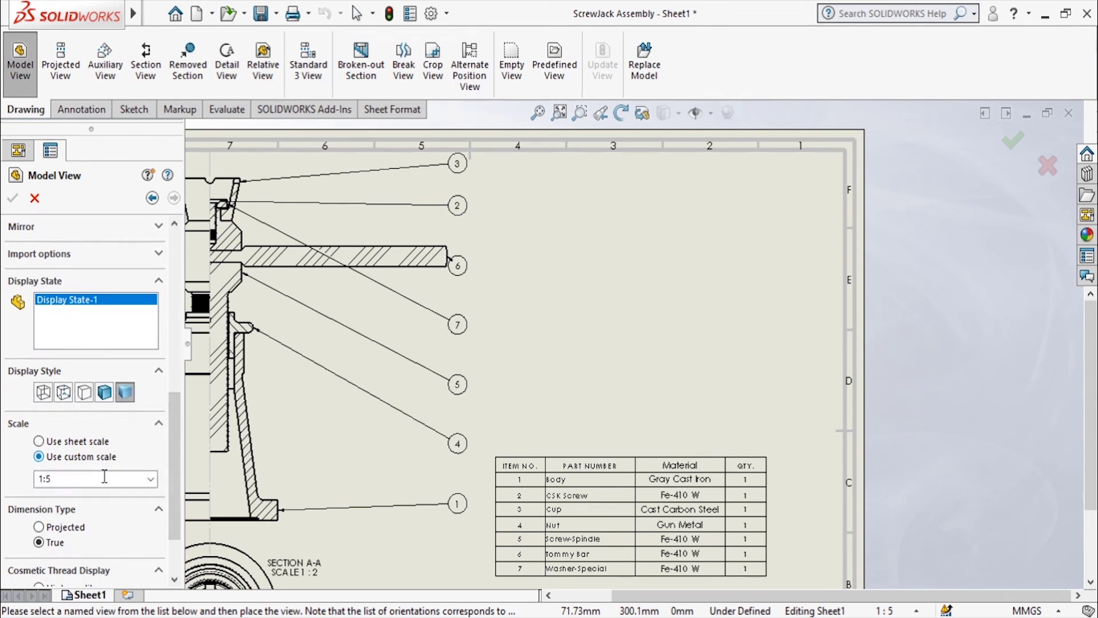
left_click(151, 479)
left_click(99, 499)
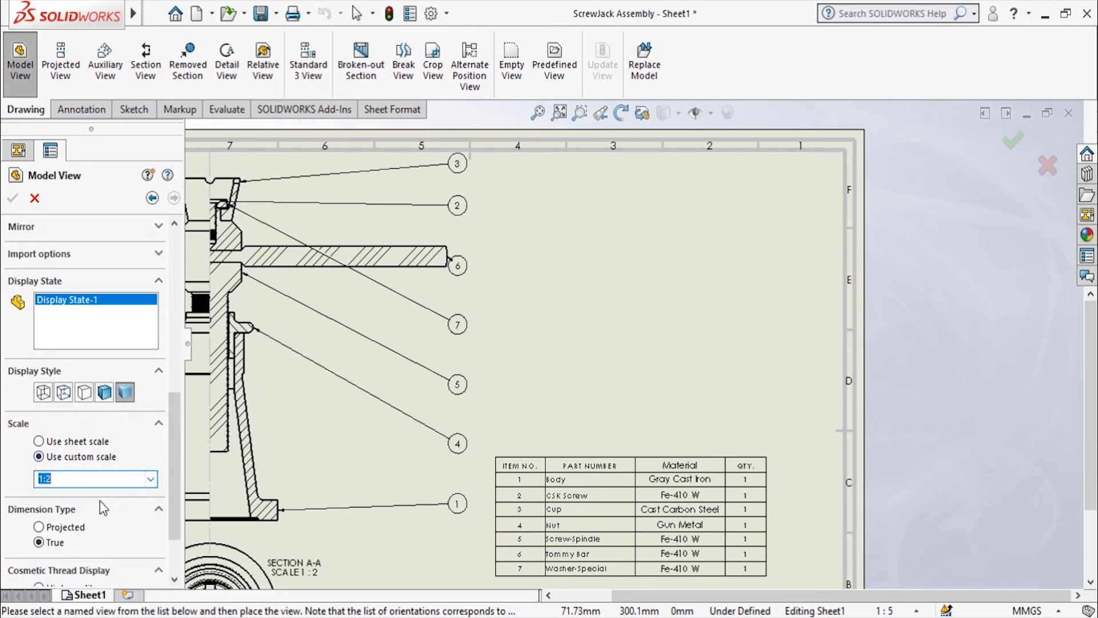
left_click_drag(171, 493, 170, 536)
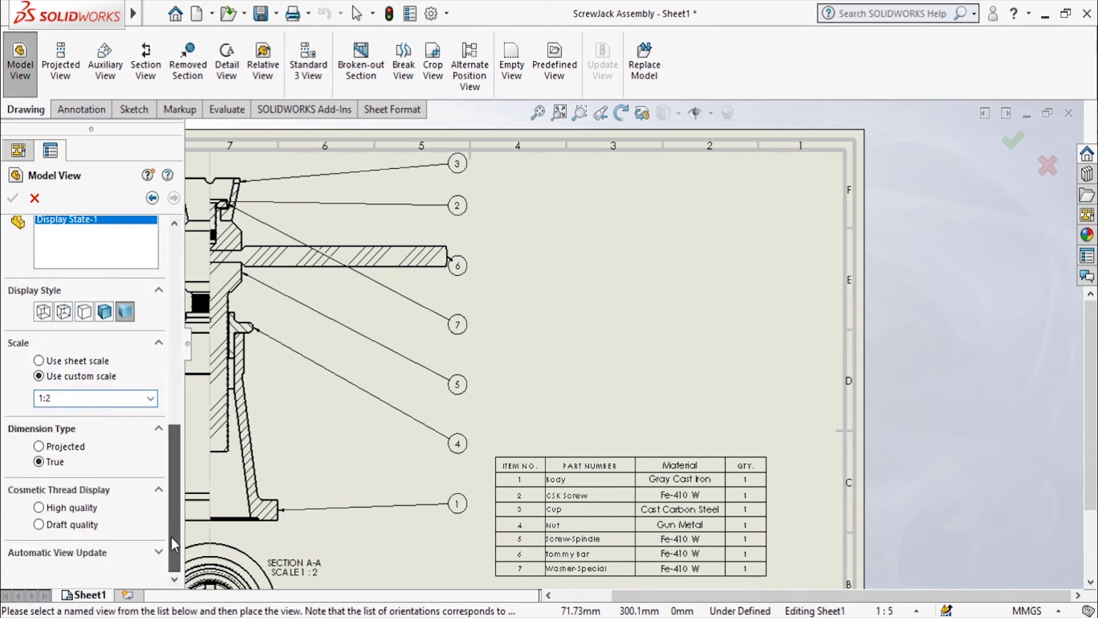
left_click(86, 524)
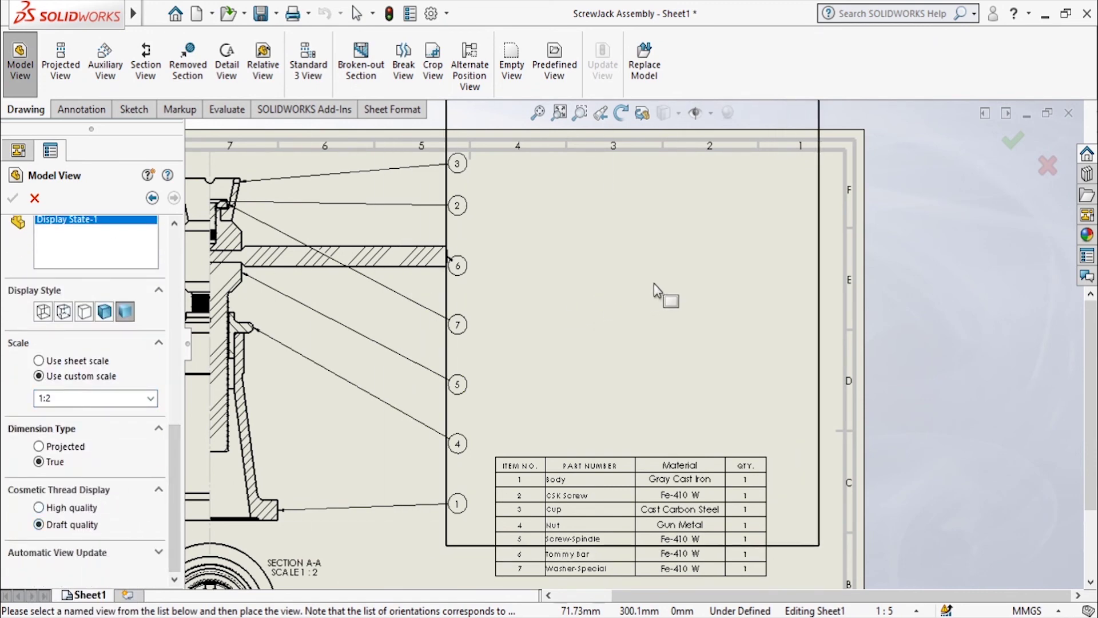
- Set the isometric view's custom scale to 1:5 and place it in the empty sheet area above the bill of materials
scroll(652, 340, "up", 3)
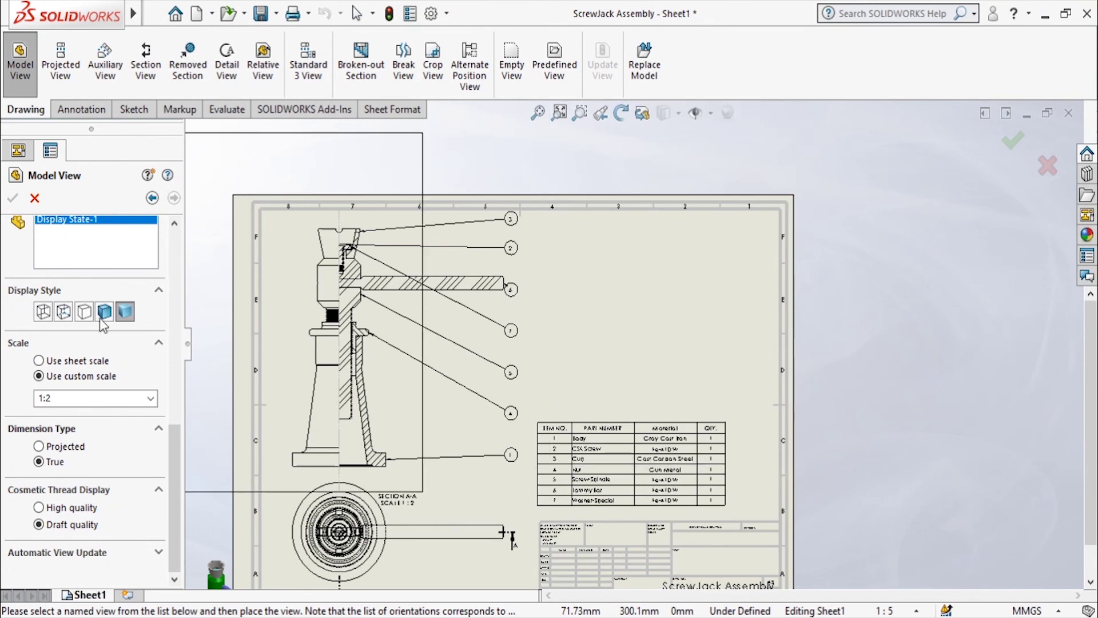
left_click(83, 398)
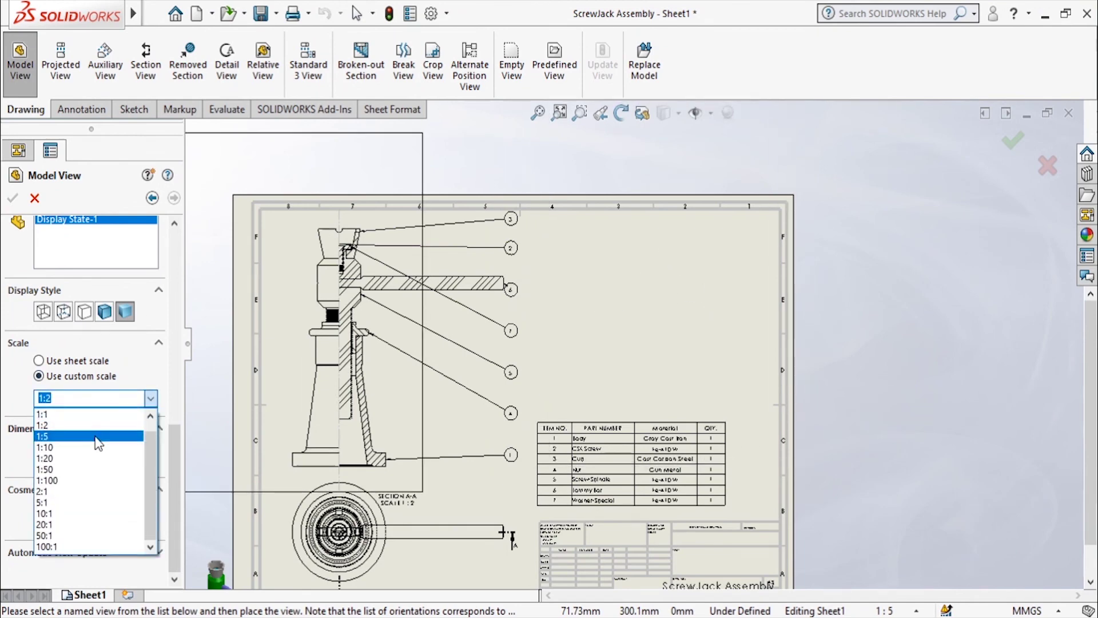
left_click(96, 437)
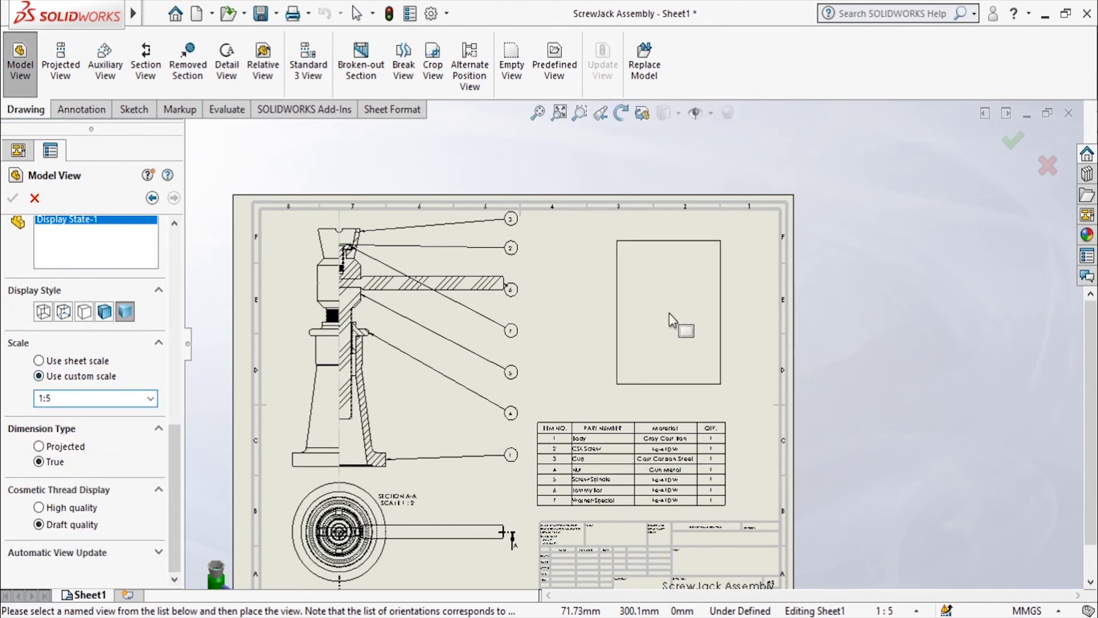
left_click(671, 320)
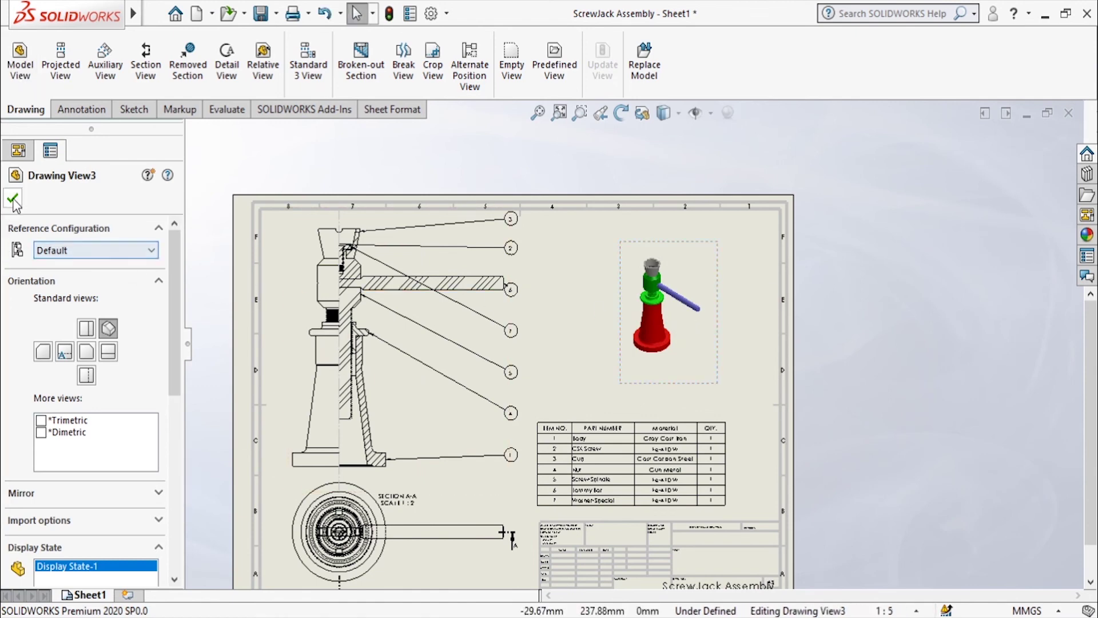
left_click(14, 201)
scroll(675, 303, "down", 2)
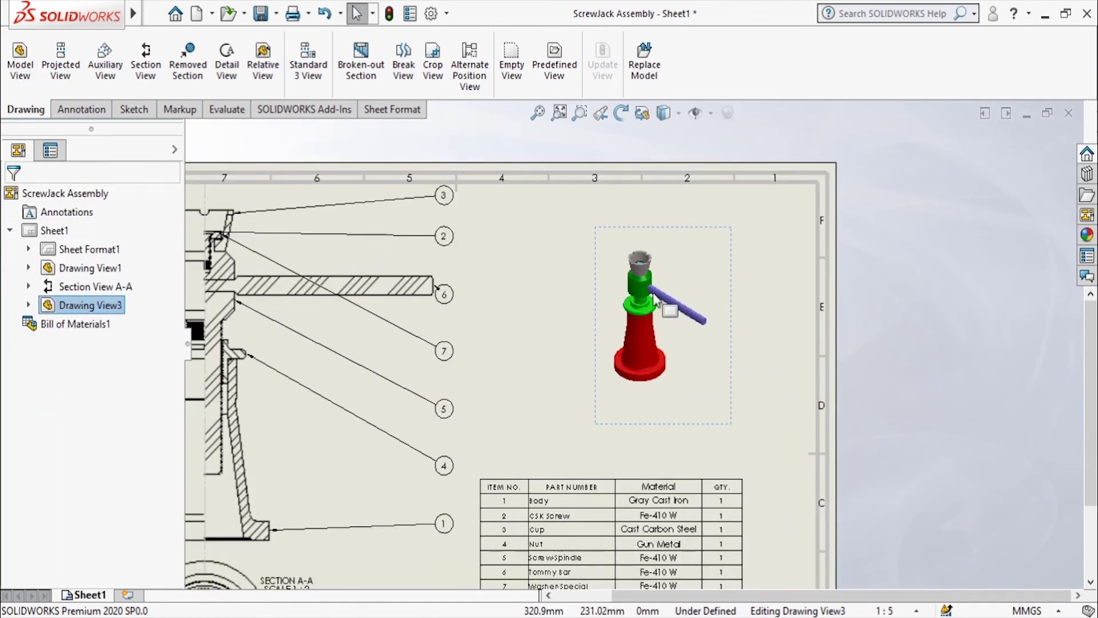
scroll(658, 306, "down", 2)
scroll(715, 291, "up", 5)
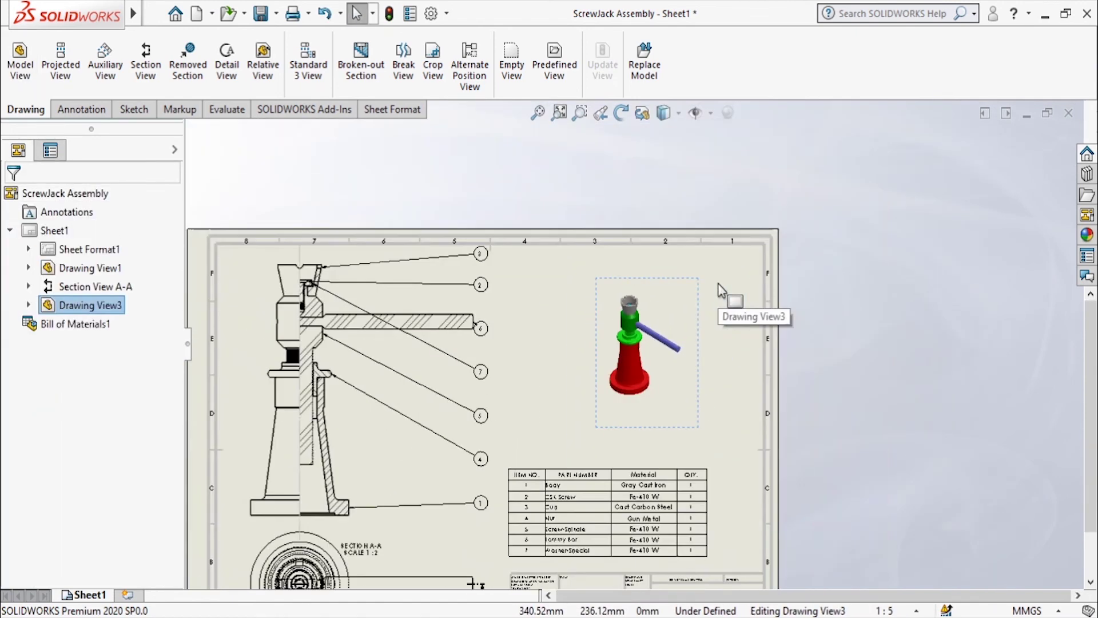
left_click(402, 192)
scroll(608, 198, "up", 3)
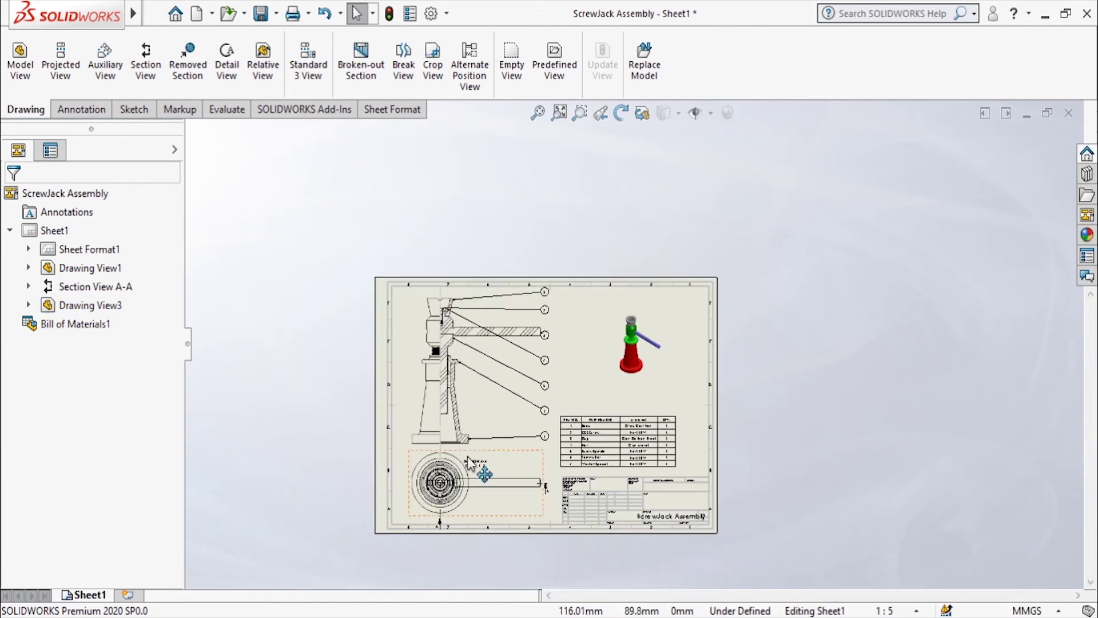
scroll(561, 526, "down", 3)
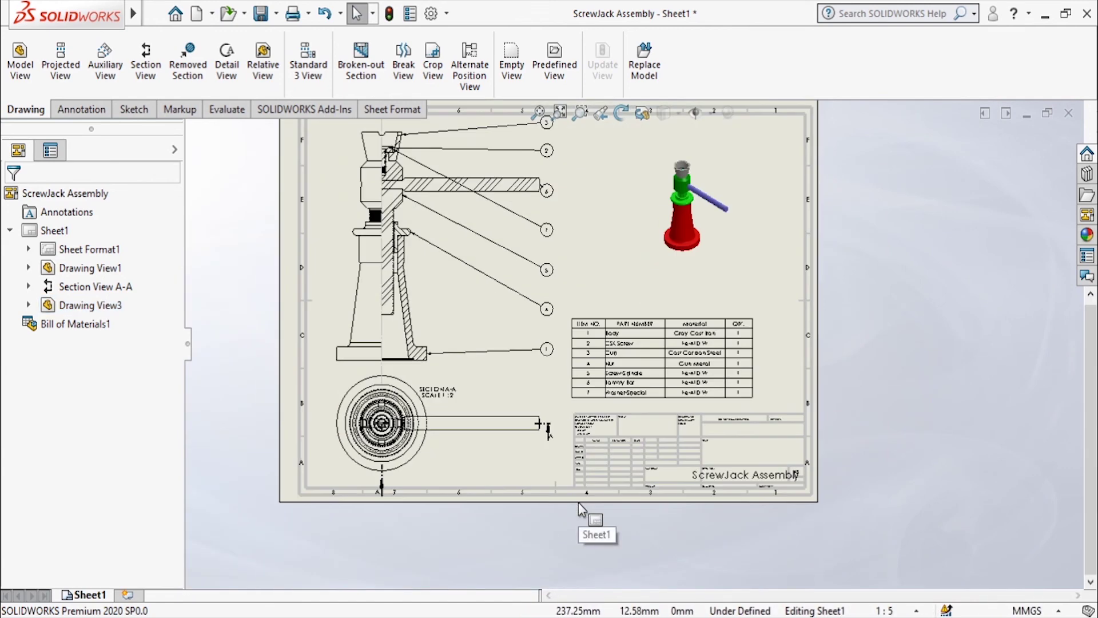